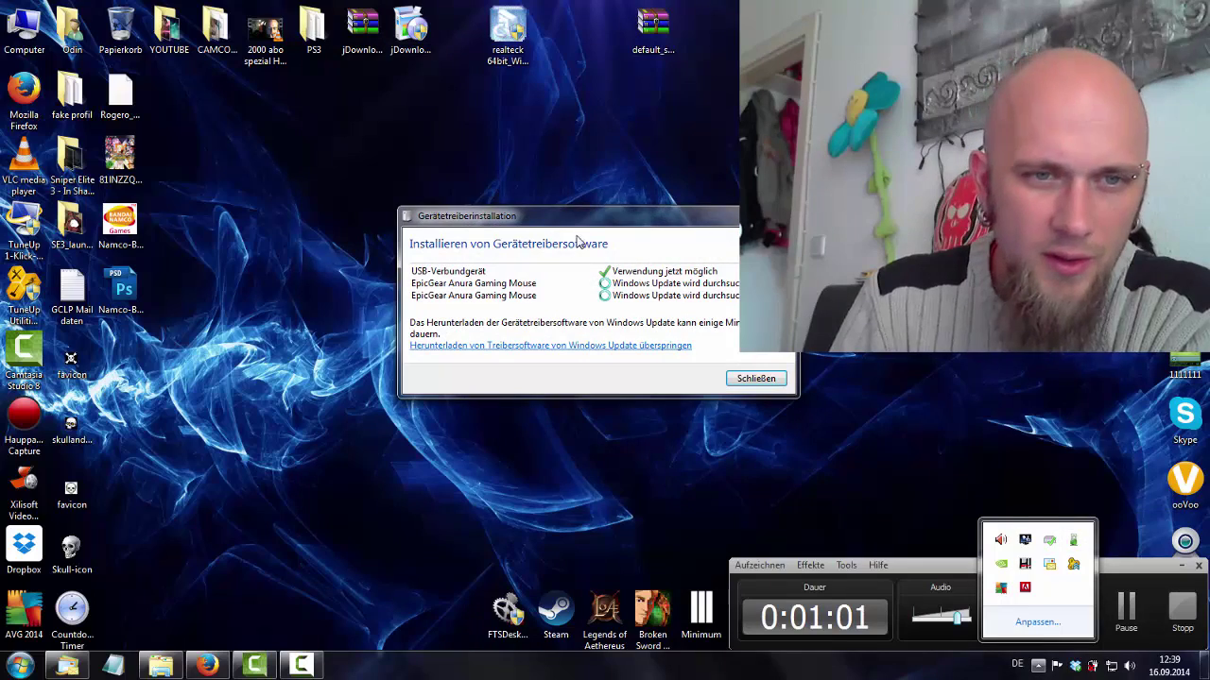
Move the device driver installation window out of the way and close it once the mouse drivers are installed
left_click_drag(581, 223, 184, 26)
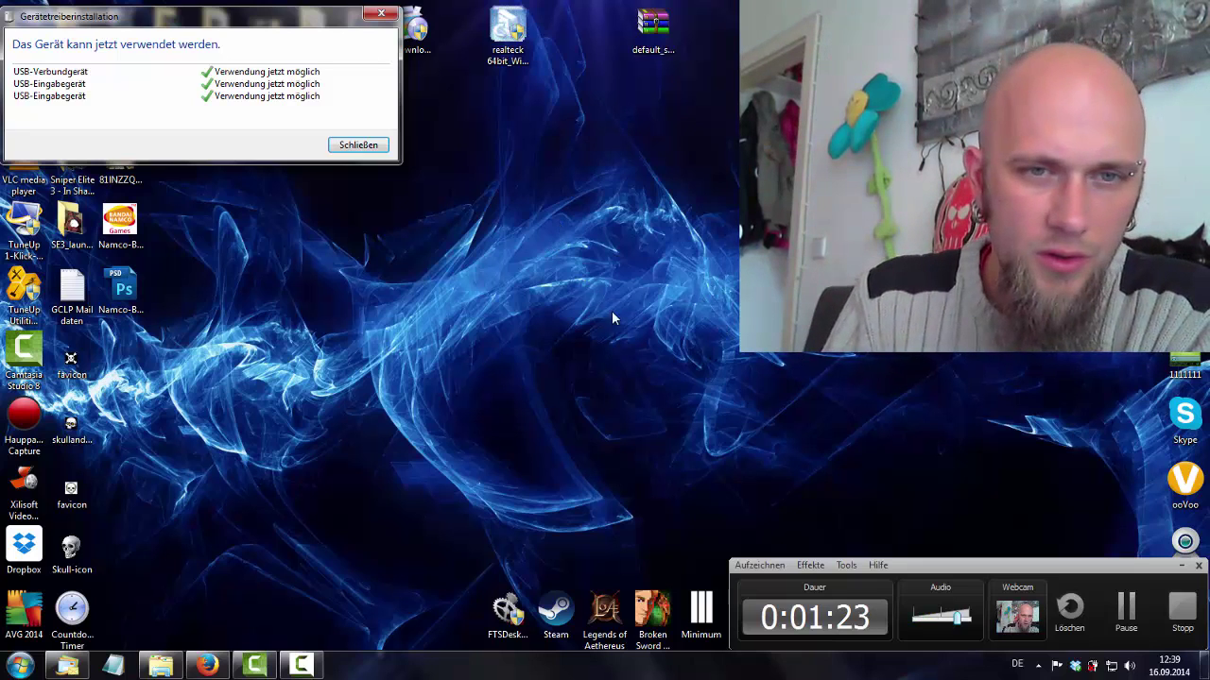
left_click(364, 145)
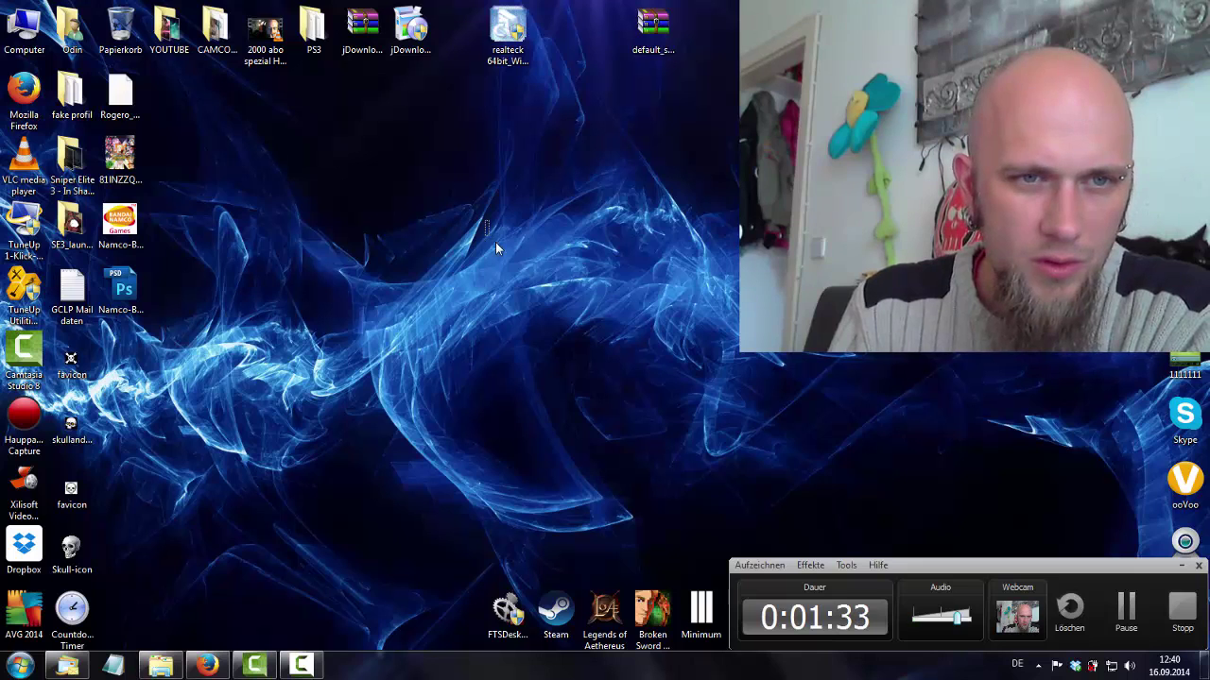
right_click(486, 219)
left_click(479, 263)
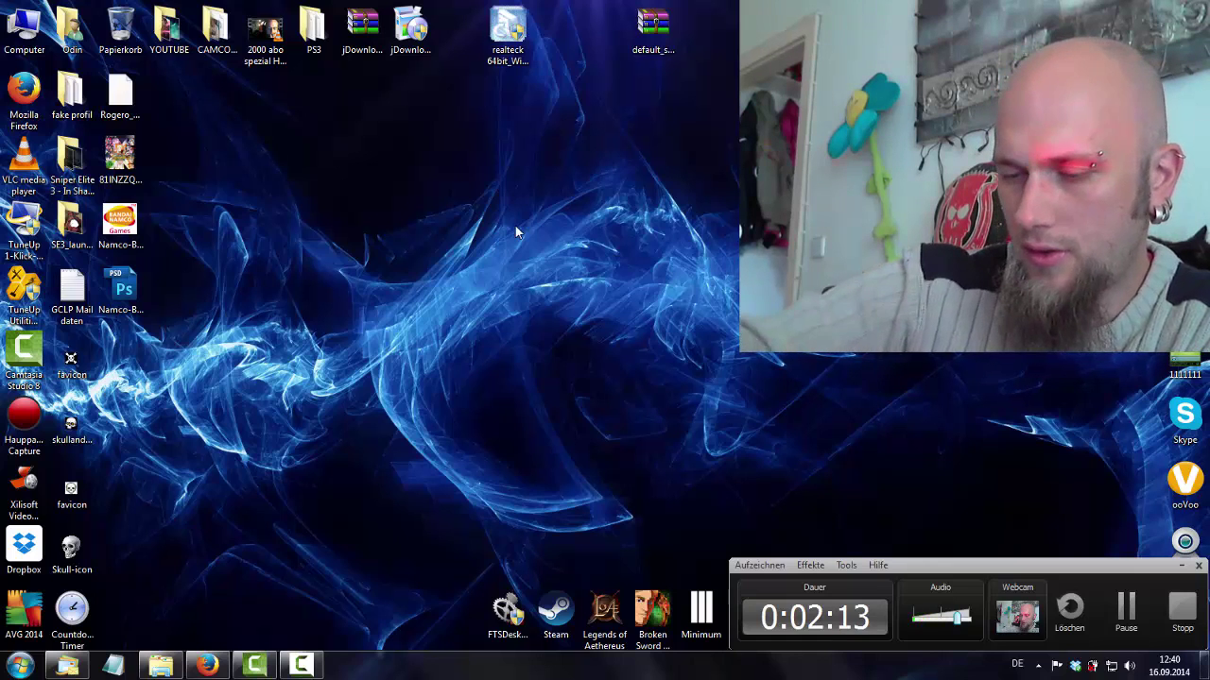
right_click(516, 232)
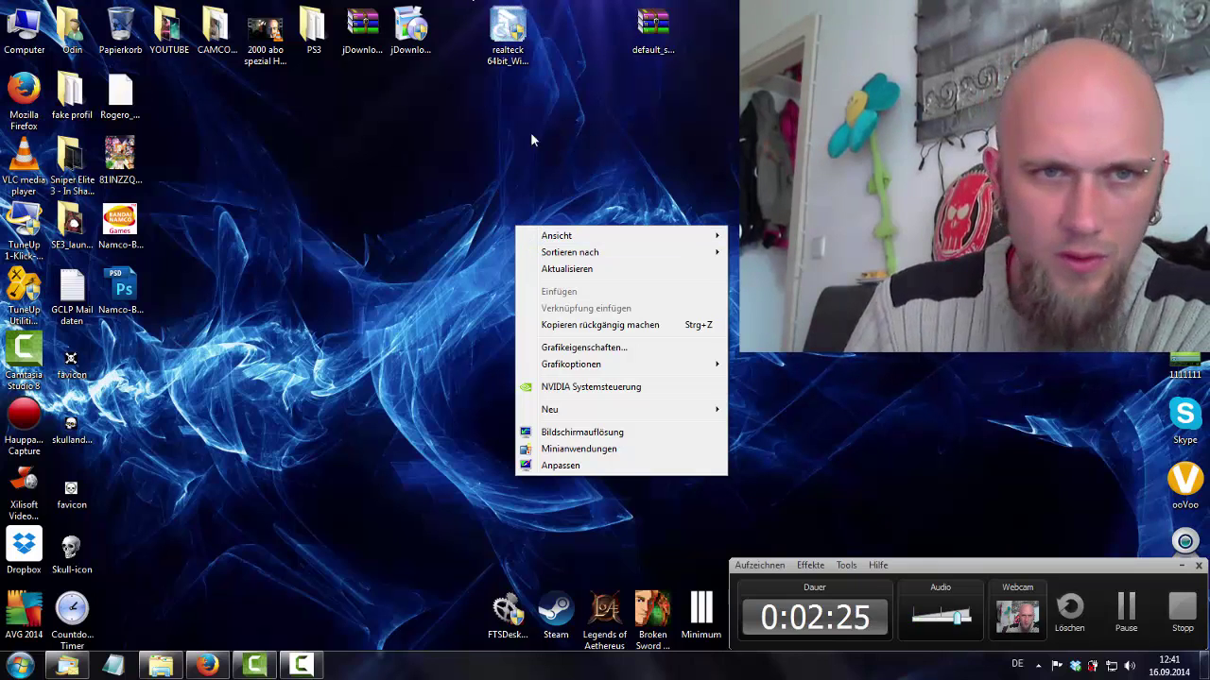
left_click(408, 193)
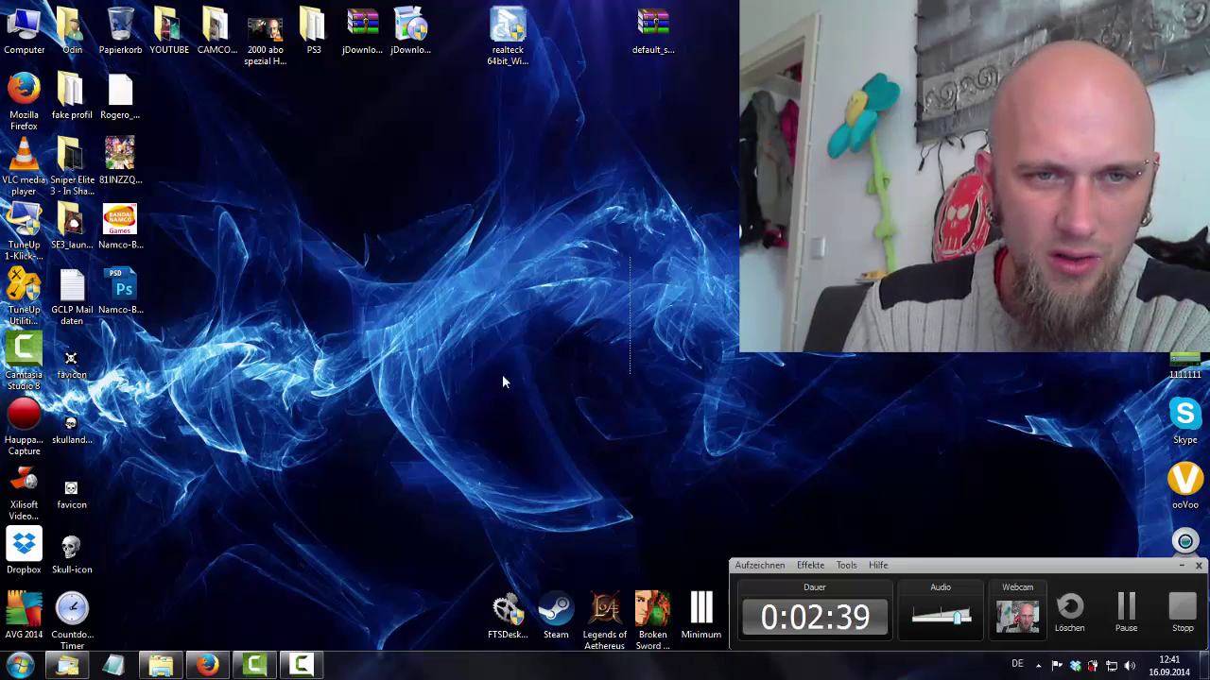
right_click(545, 268)
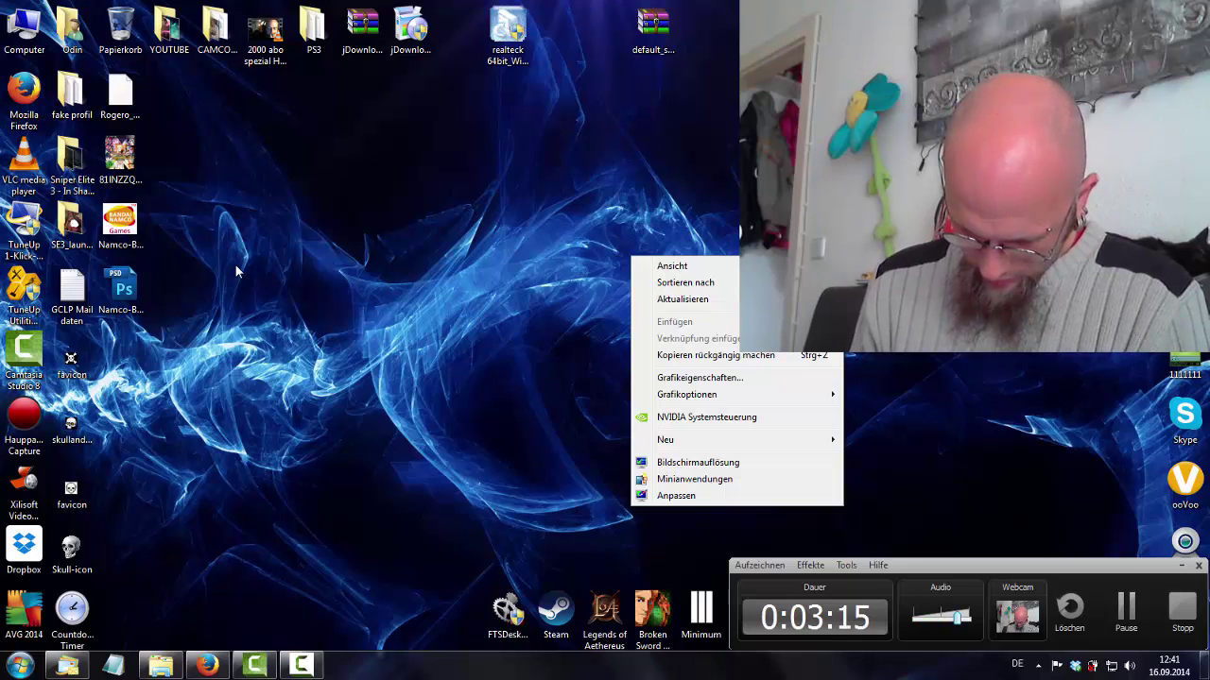
left_click(38, 95)
double_click(36, 92)
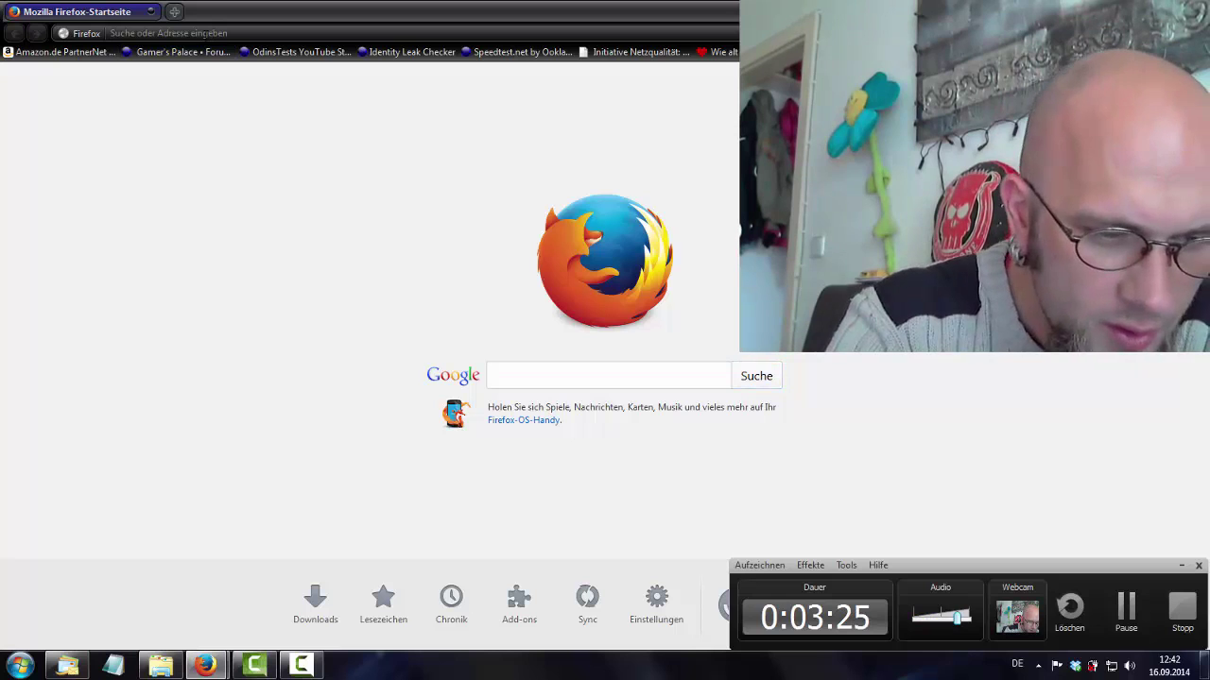
left_click(207, 33)
type("e")
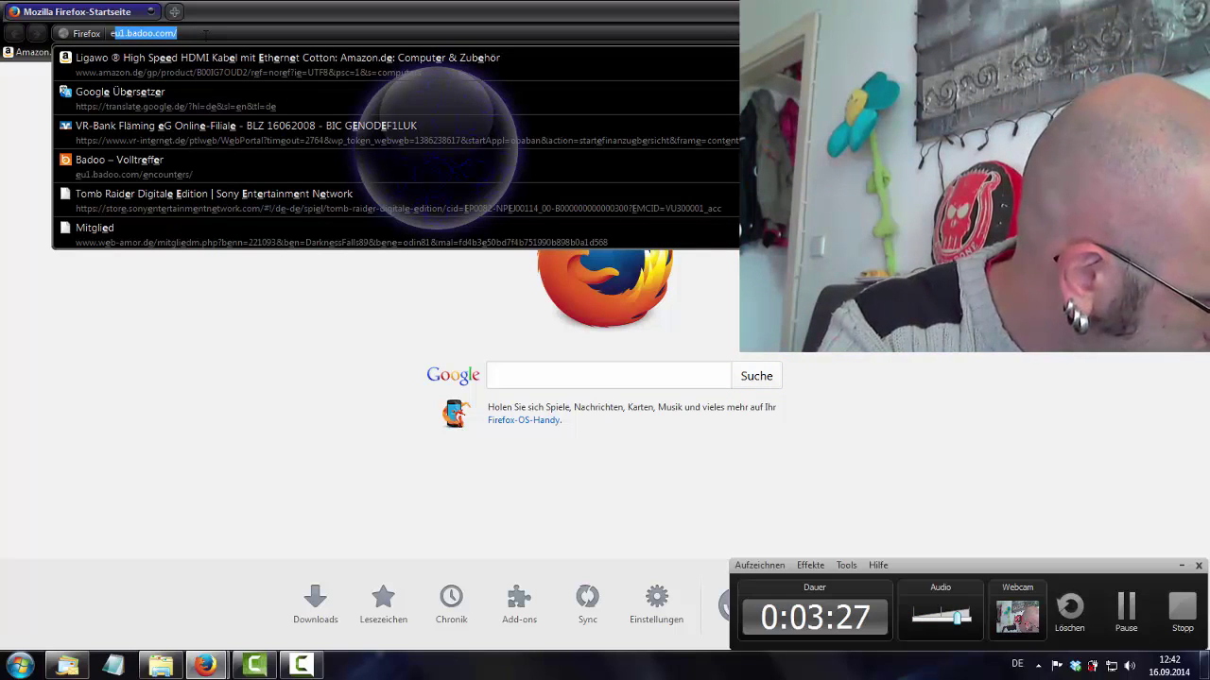
type("pic")
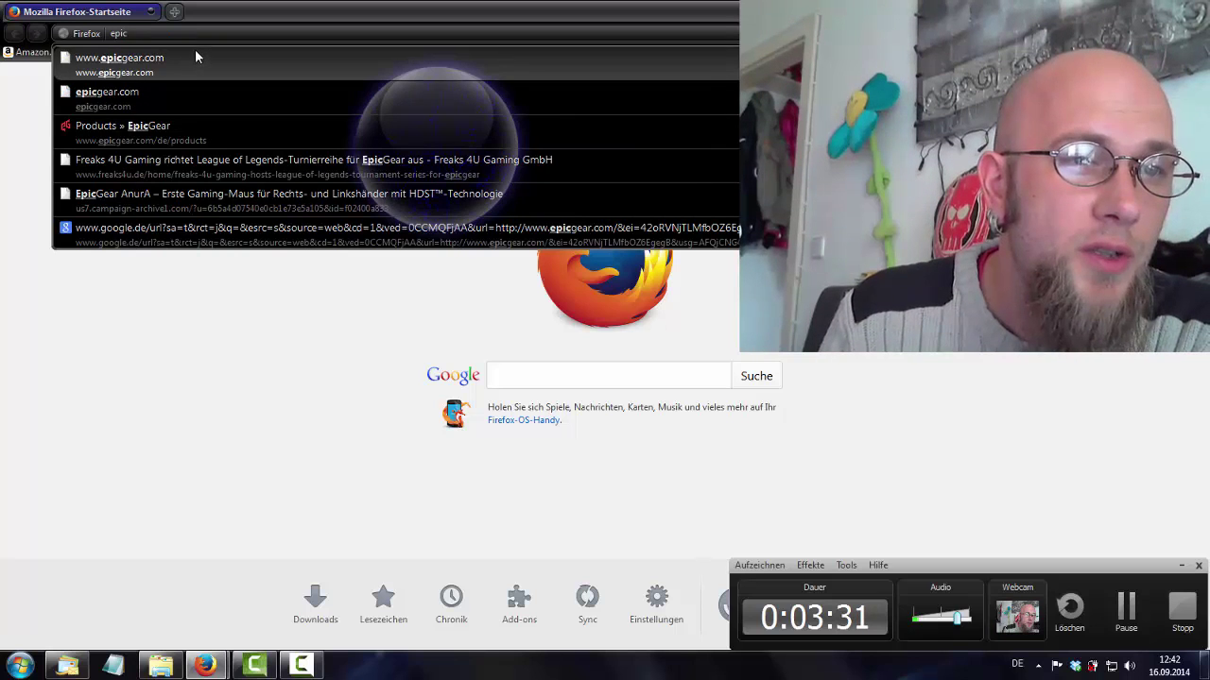
left_click(195, 51)
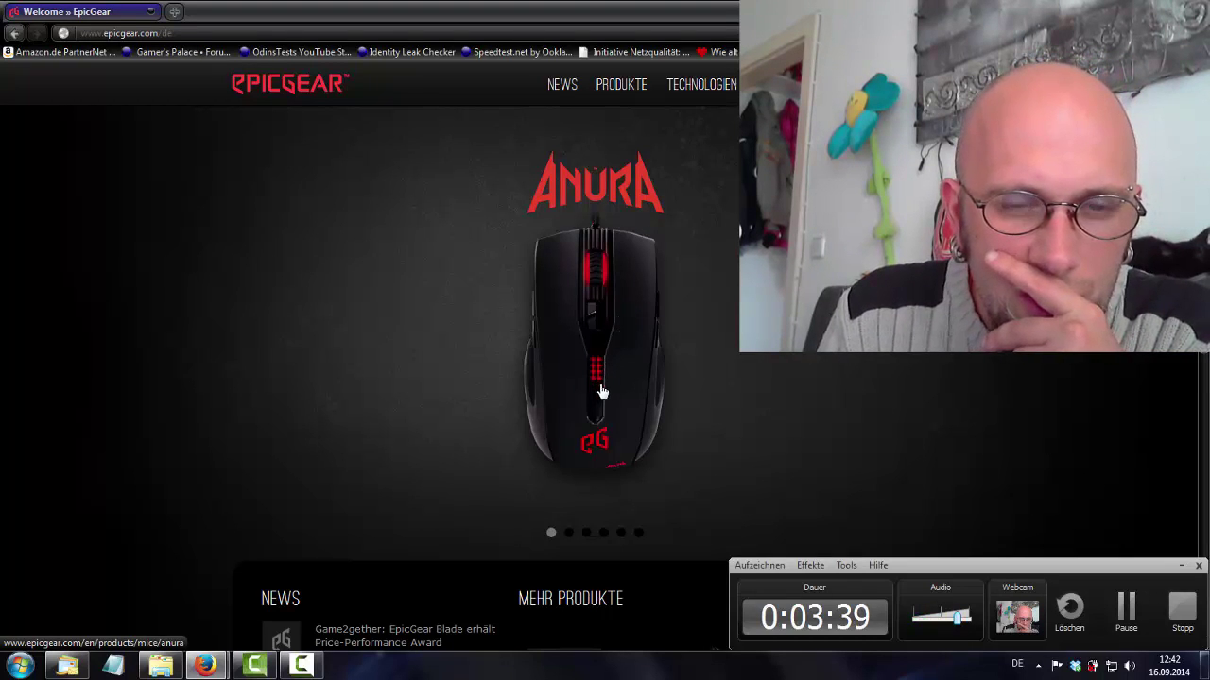
Find the AnurA mouse's support downloads and save the AnurA GUI & Driver Setup V2.00.exe file
left_click(603, 391)
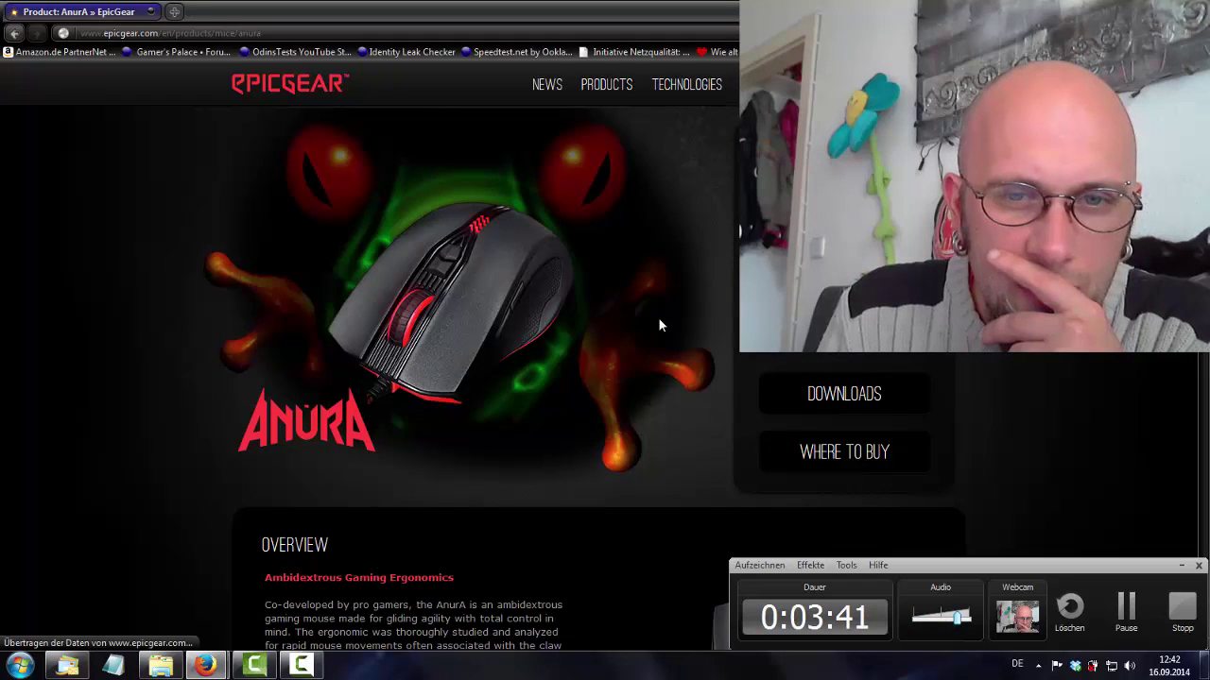
left_click(855, 397)
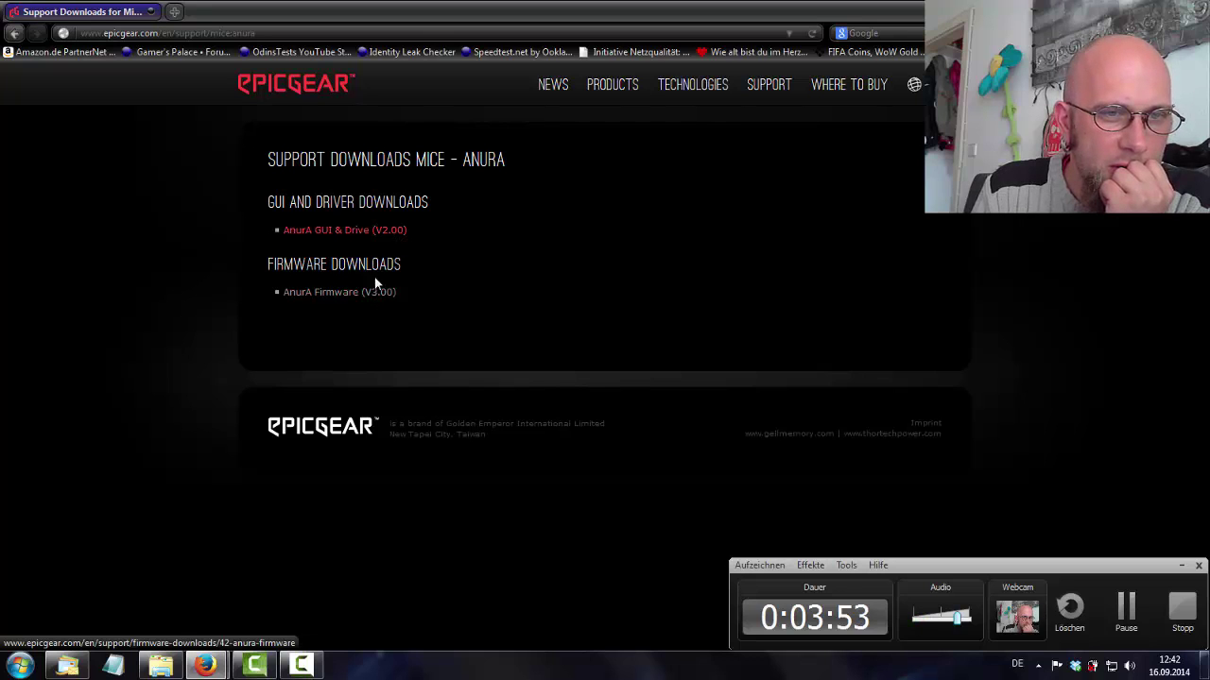
left_click(375, 233)
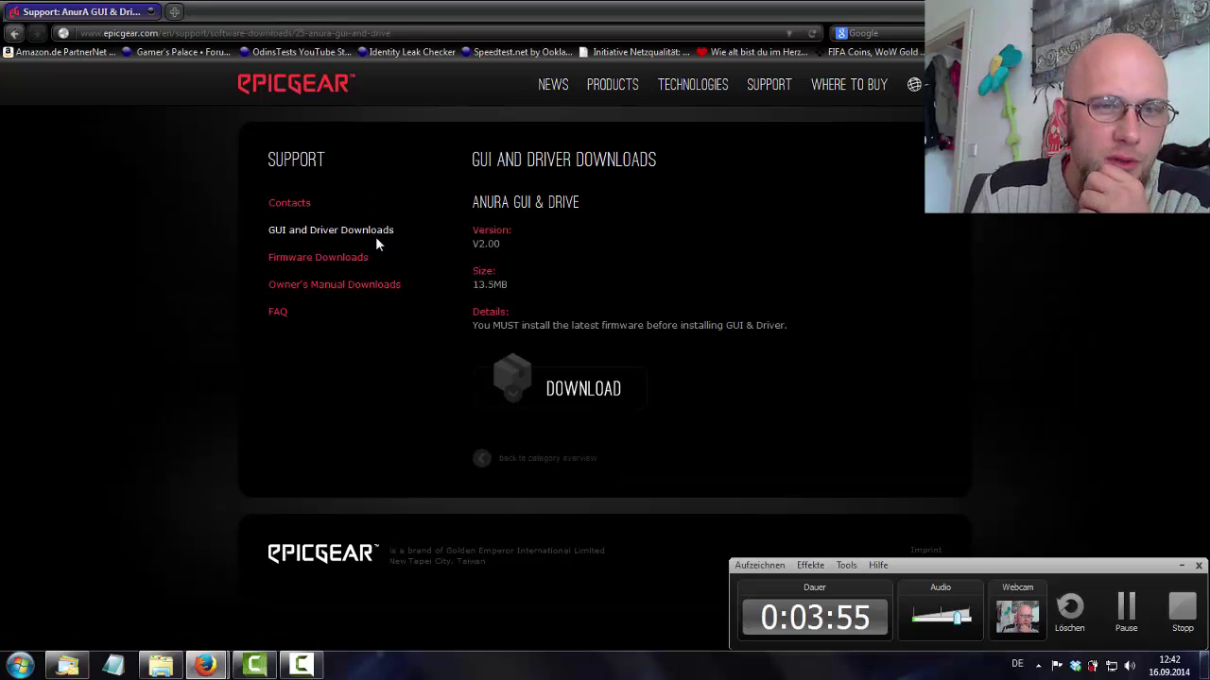
left_click(558, 378)
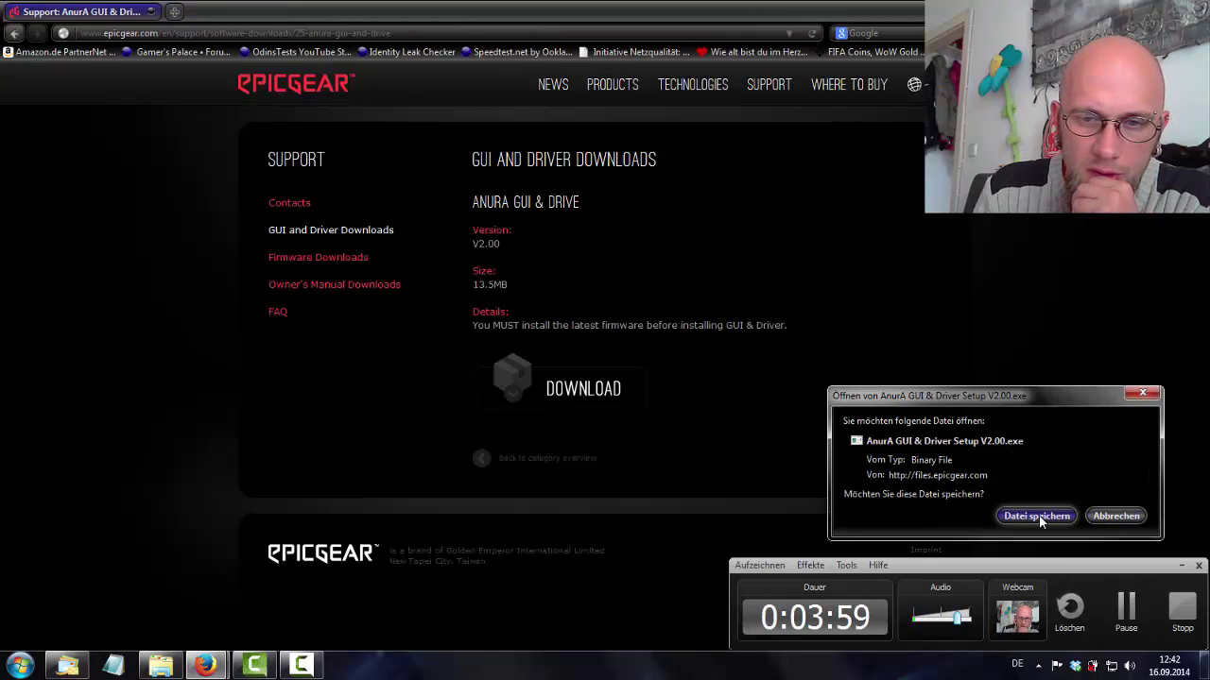
left_click(1038, 515)
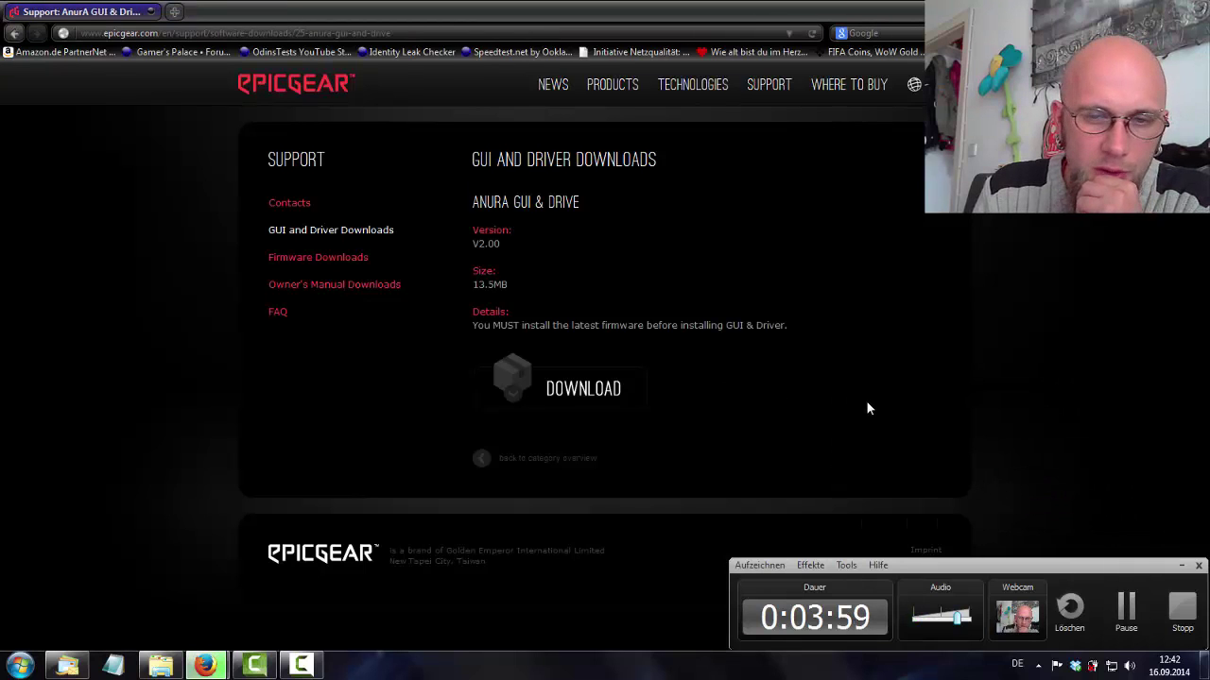
Go back to the AnurA downloads and save the Anura Firmware Update V3.00.exe file
left_click(14, 33)
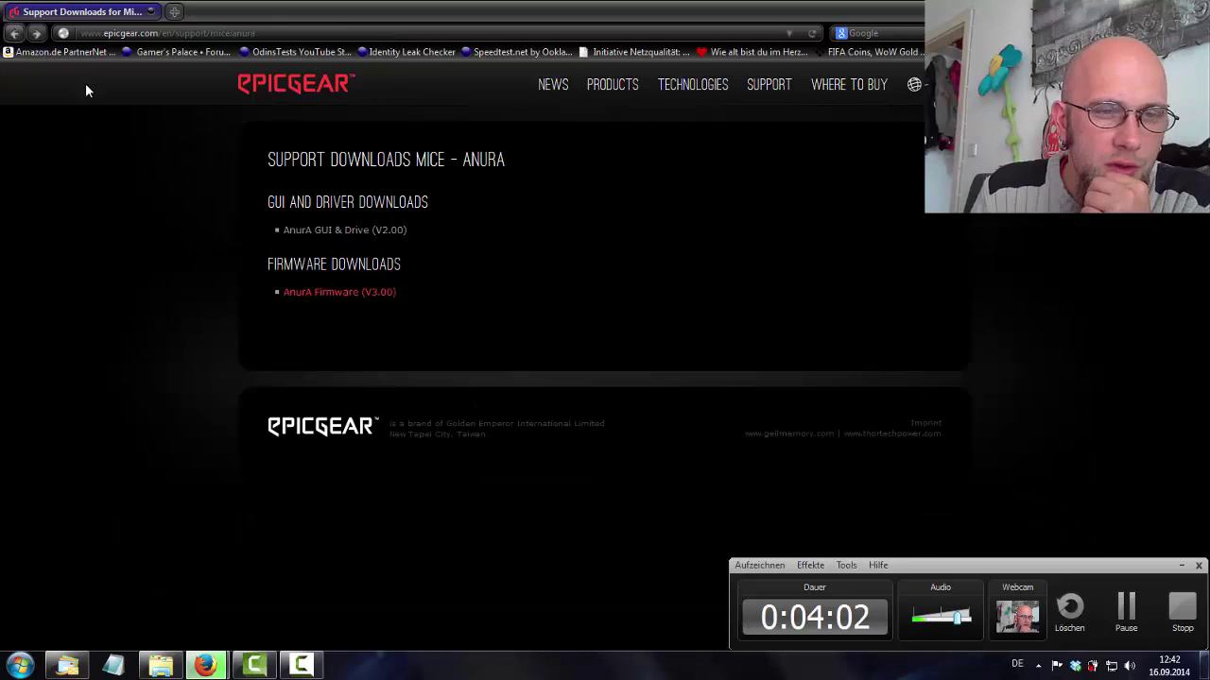
left_click(331, 293)
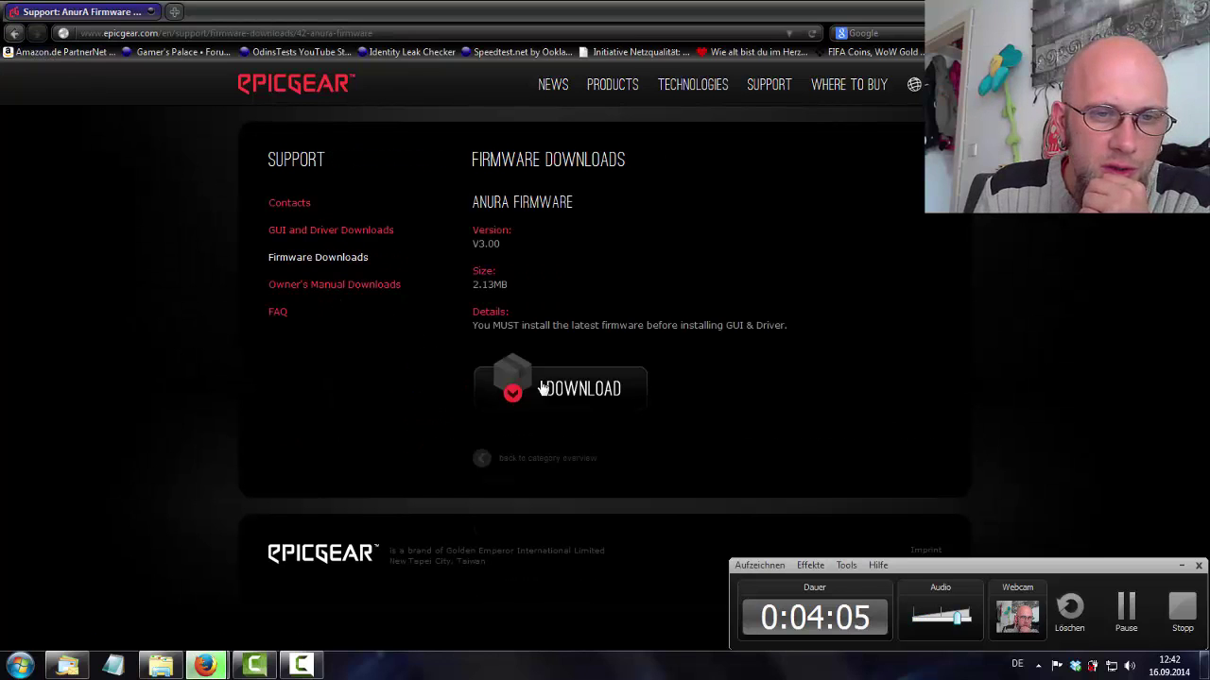
left_click(556, 388)
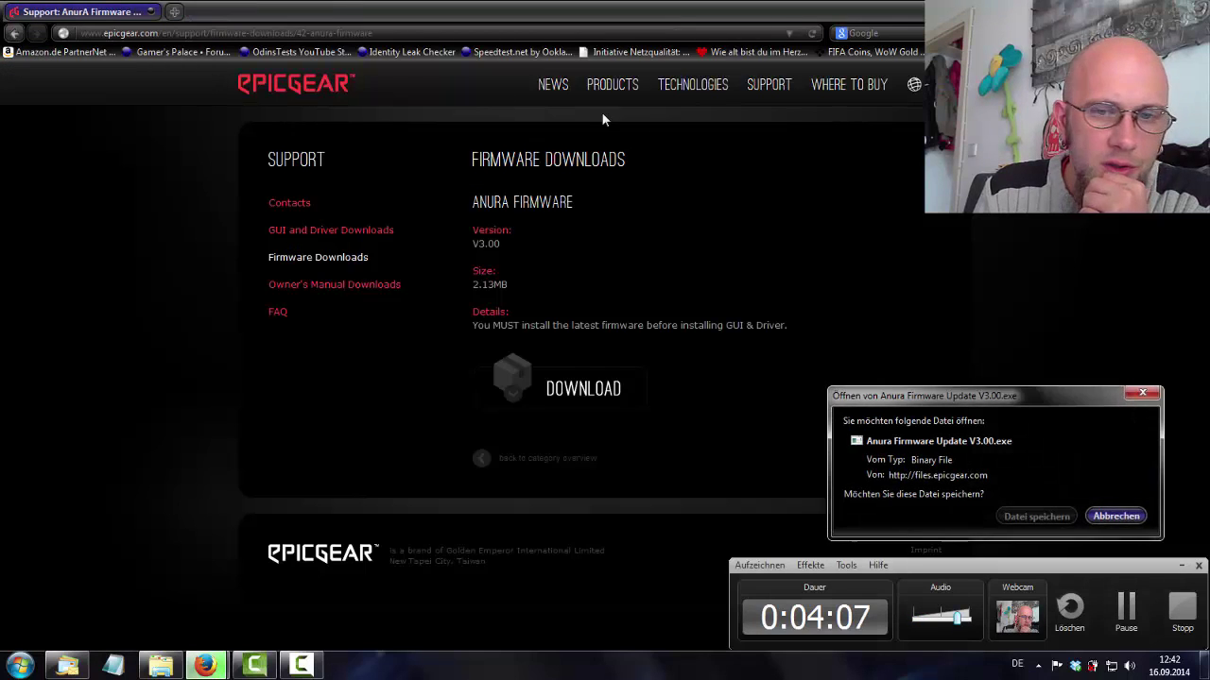
left_click(1036, 516)
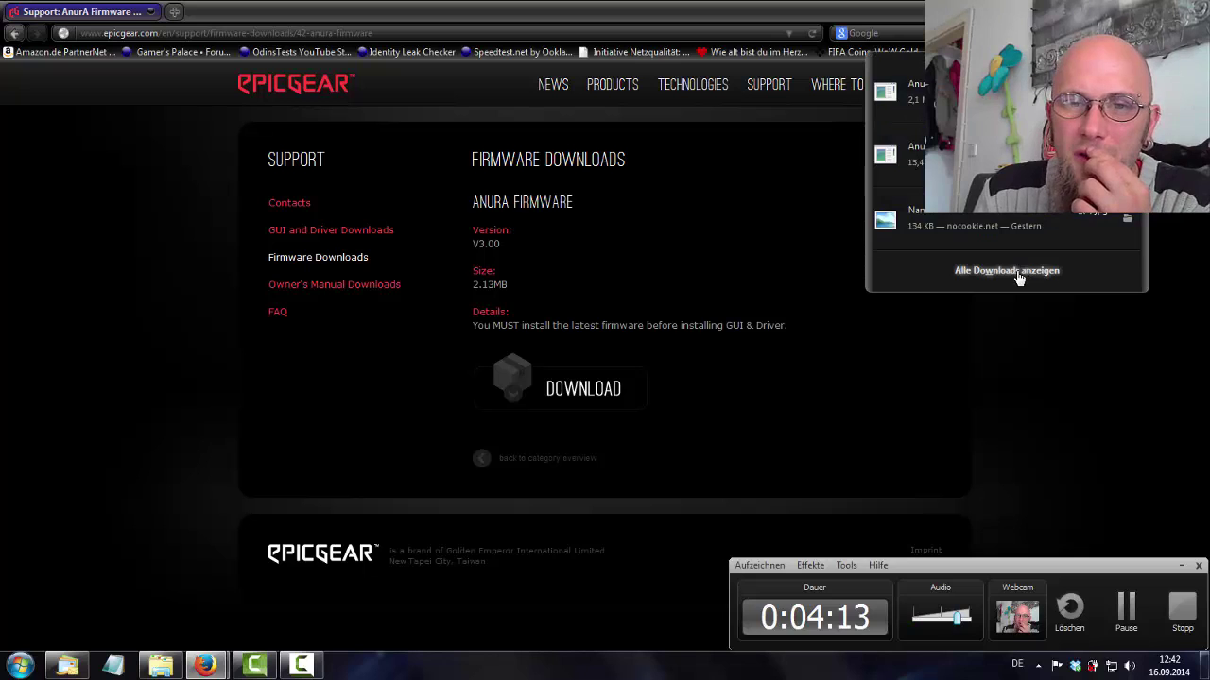
Run AnurA GUI & Driver Setup V2.00.exe from the full downloads list and install EpicGear AnurA, launching it on completion
left_click(1018, 273)
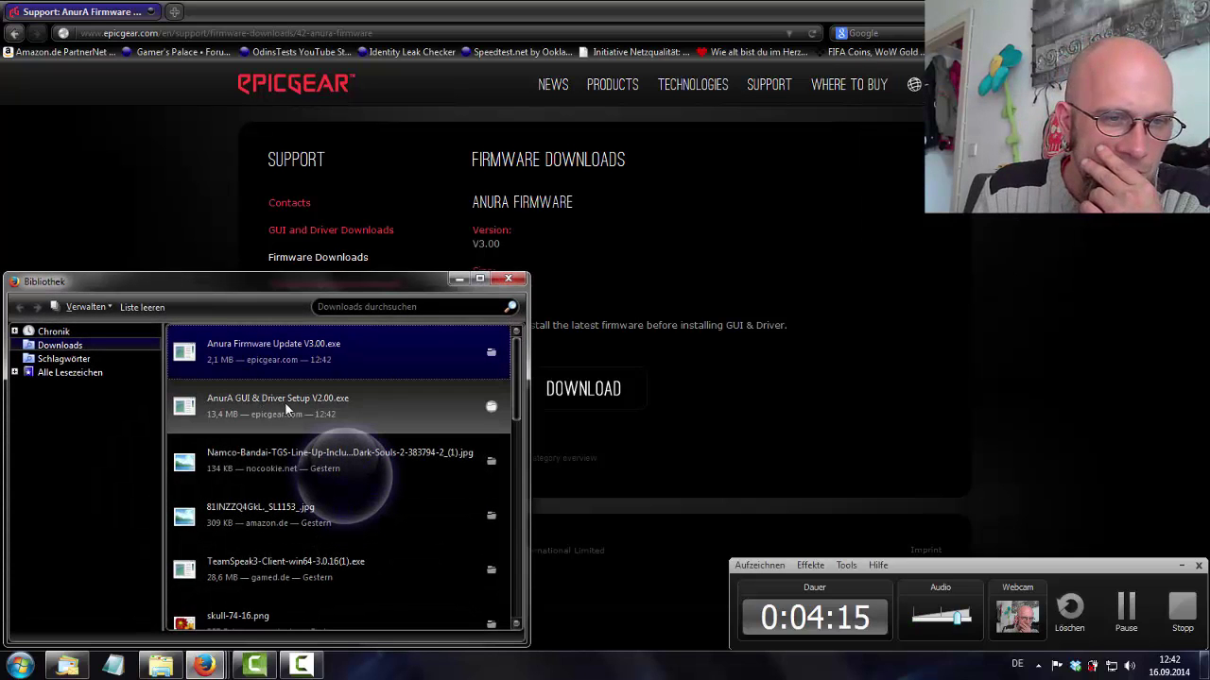
double_click(286, 403)
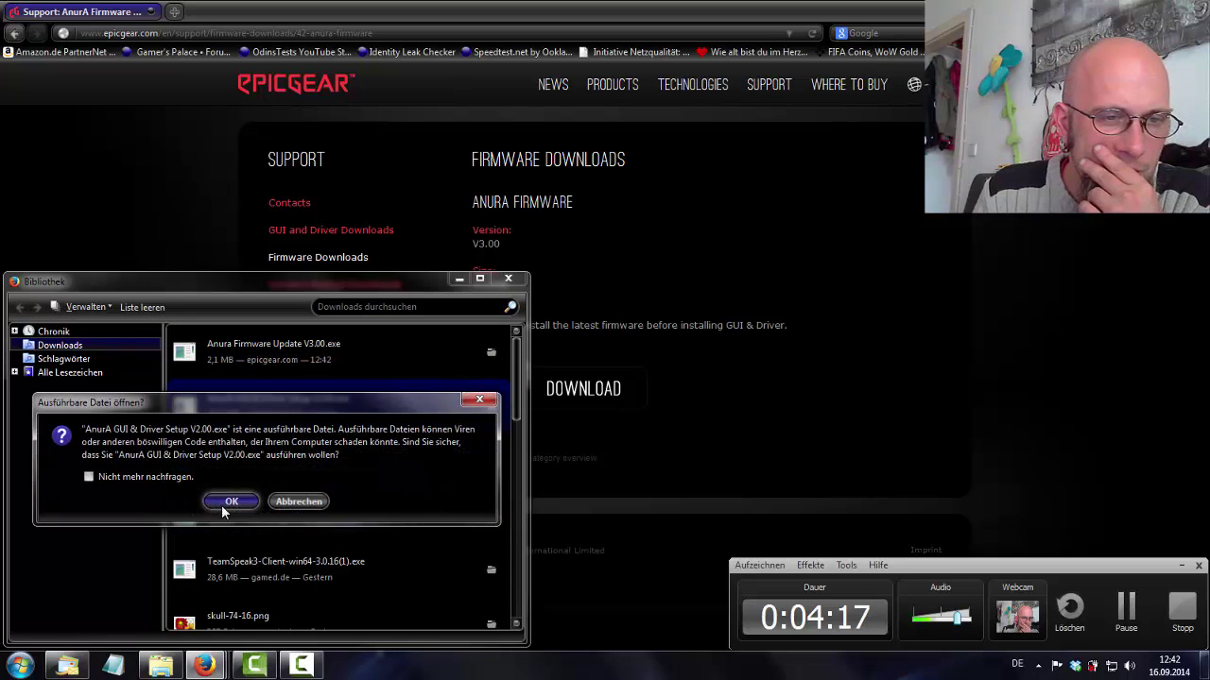
left_click(228, 503)
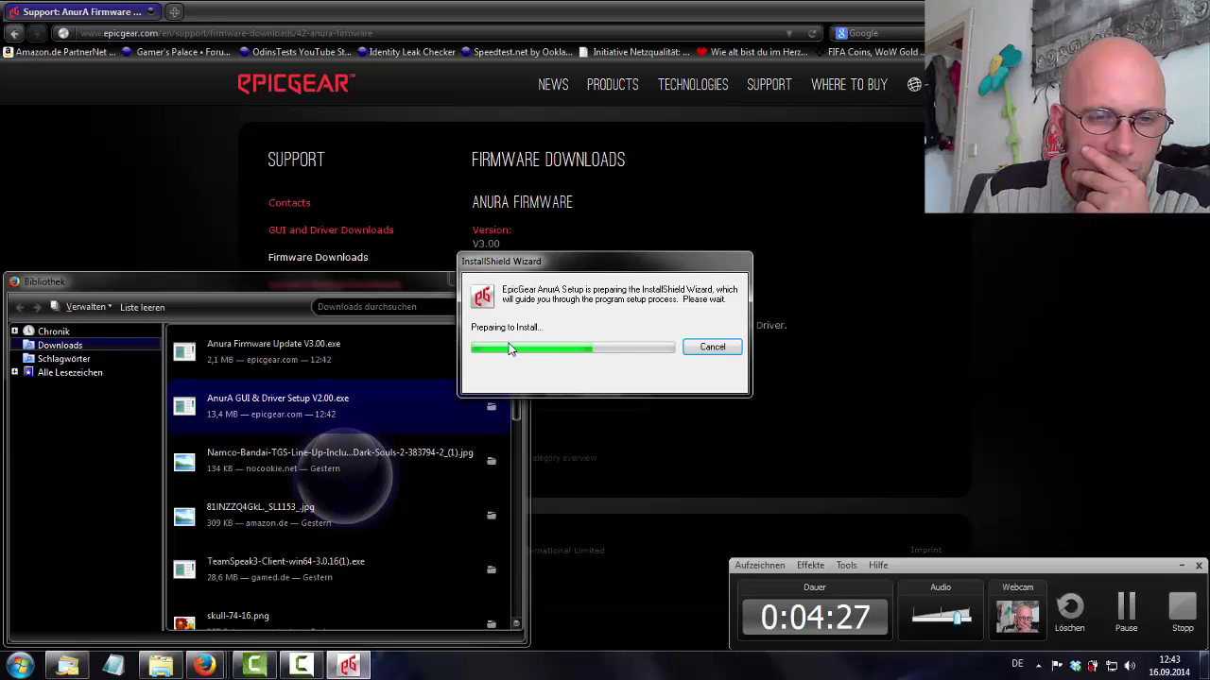
left_click(690, 465)
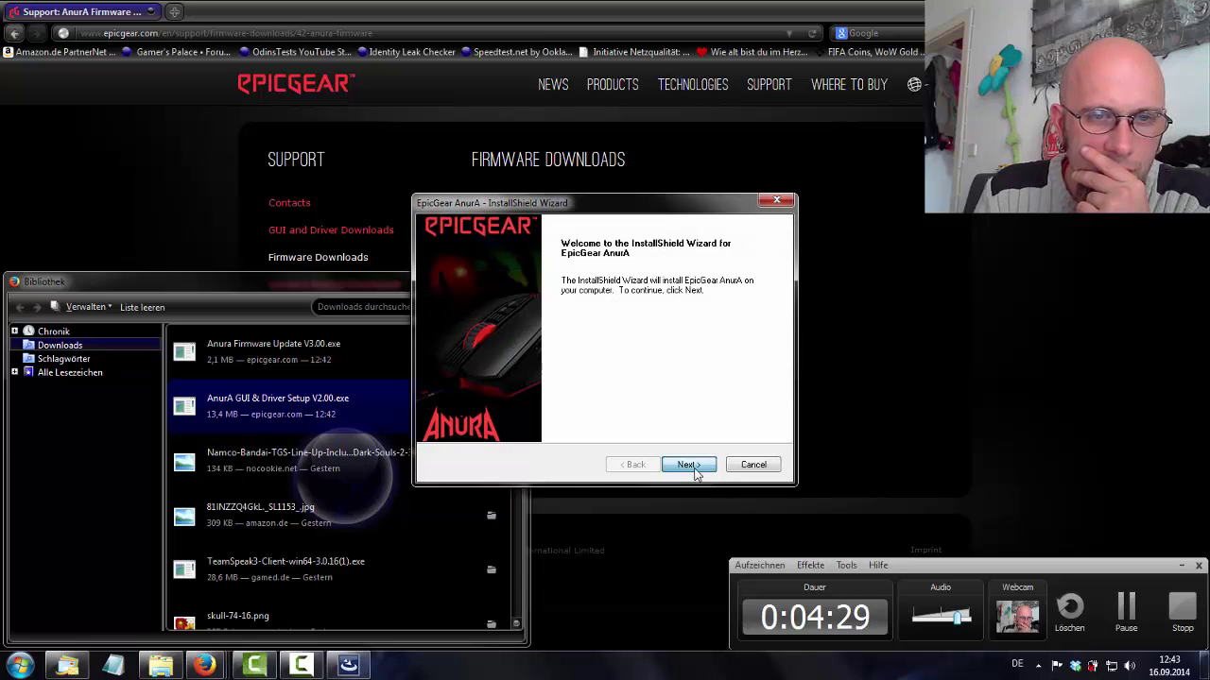
left_click(692, 468)
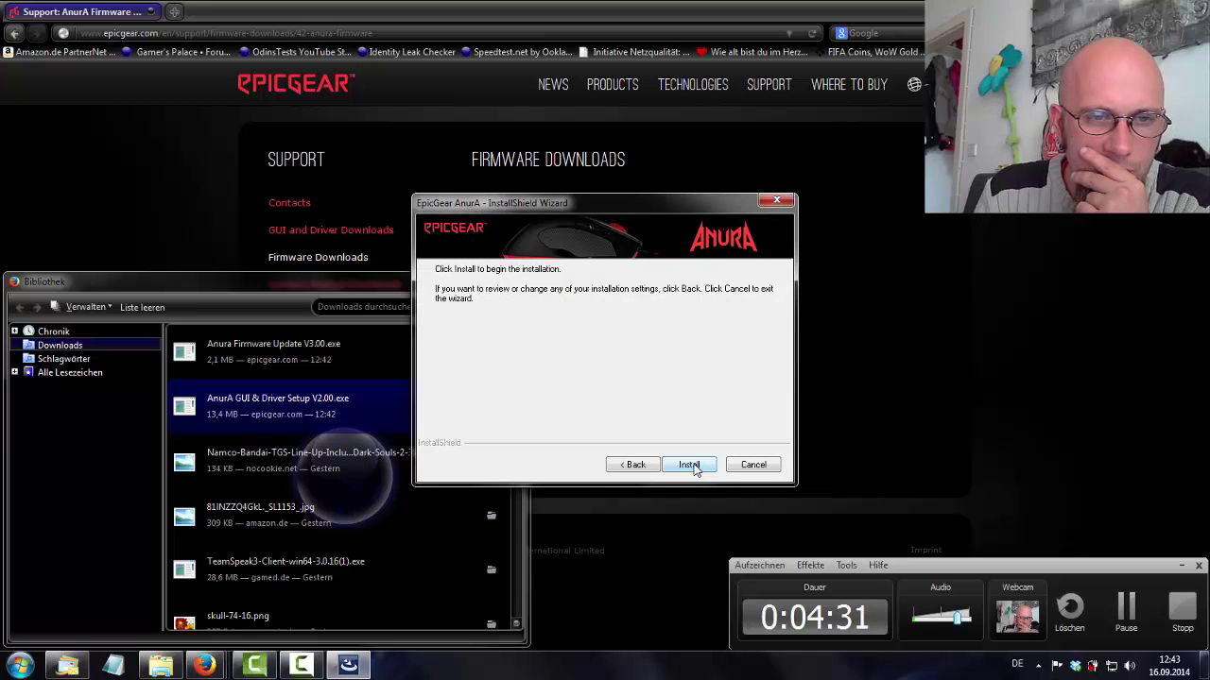
left_click(693, 468)
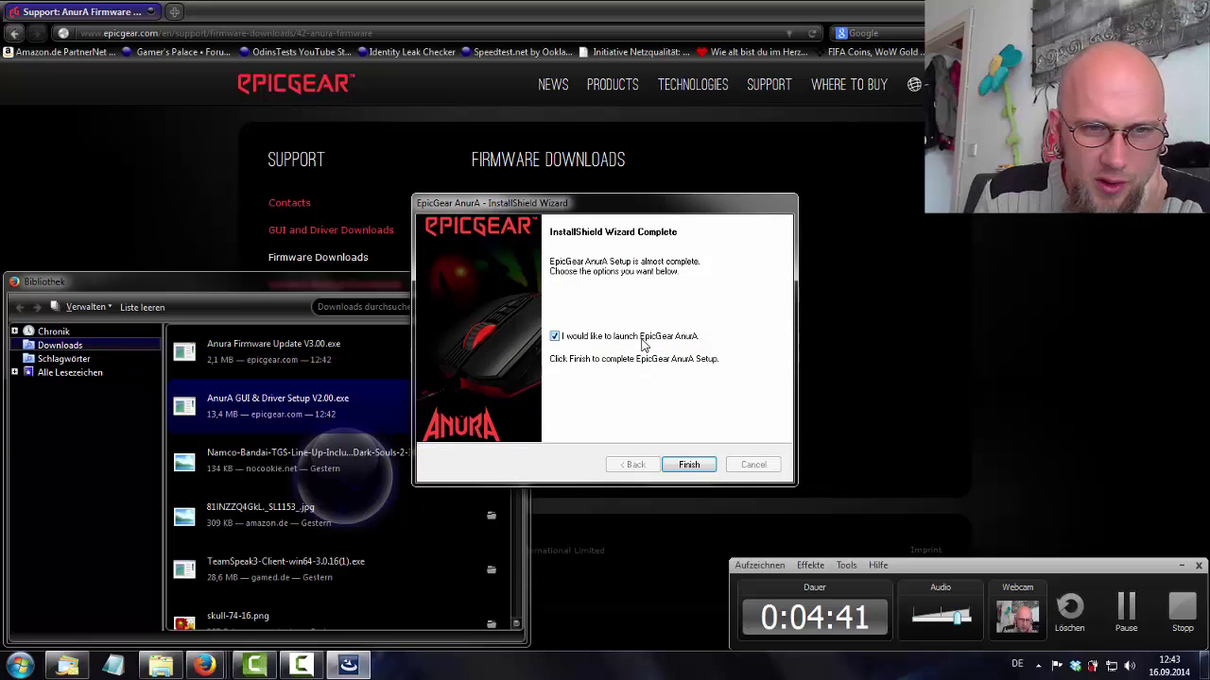
left_click(645, 343)
left_click(688, 464)
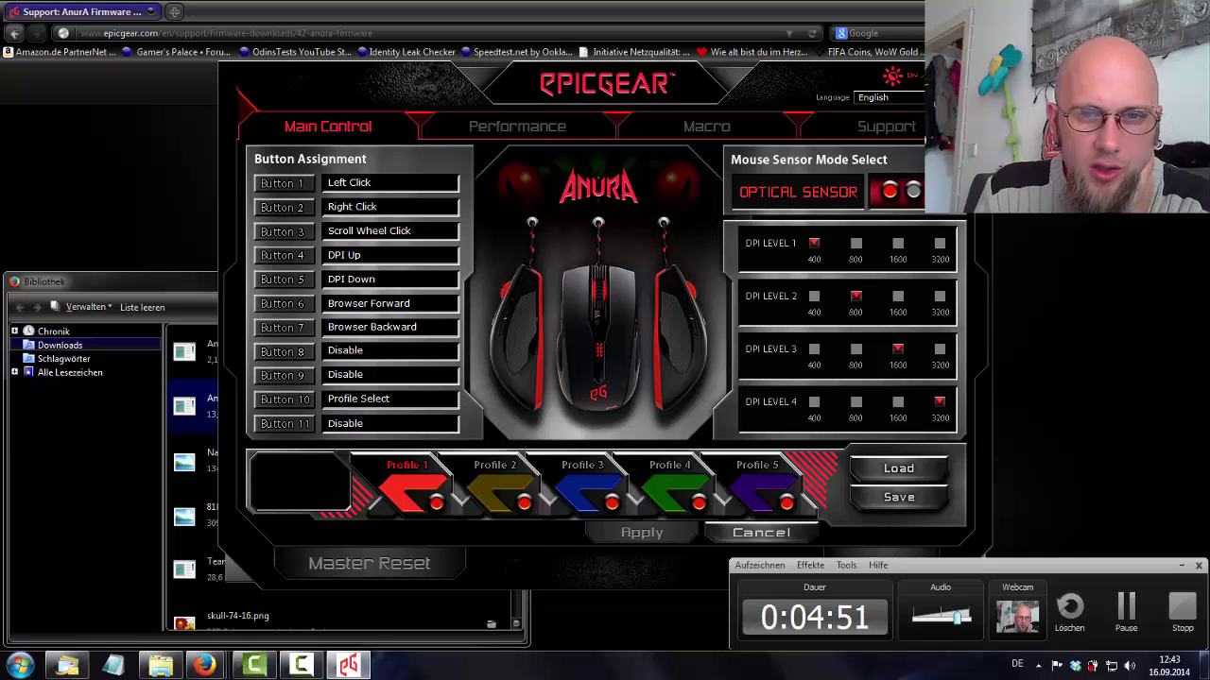
Exit the EpicGear AnurA program and try to update the mouse firmware with the downloaded Anura Firmware Update V3.00.exe
left_click(917, 109)
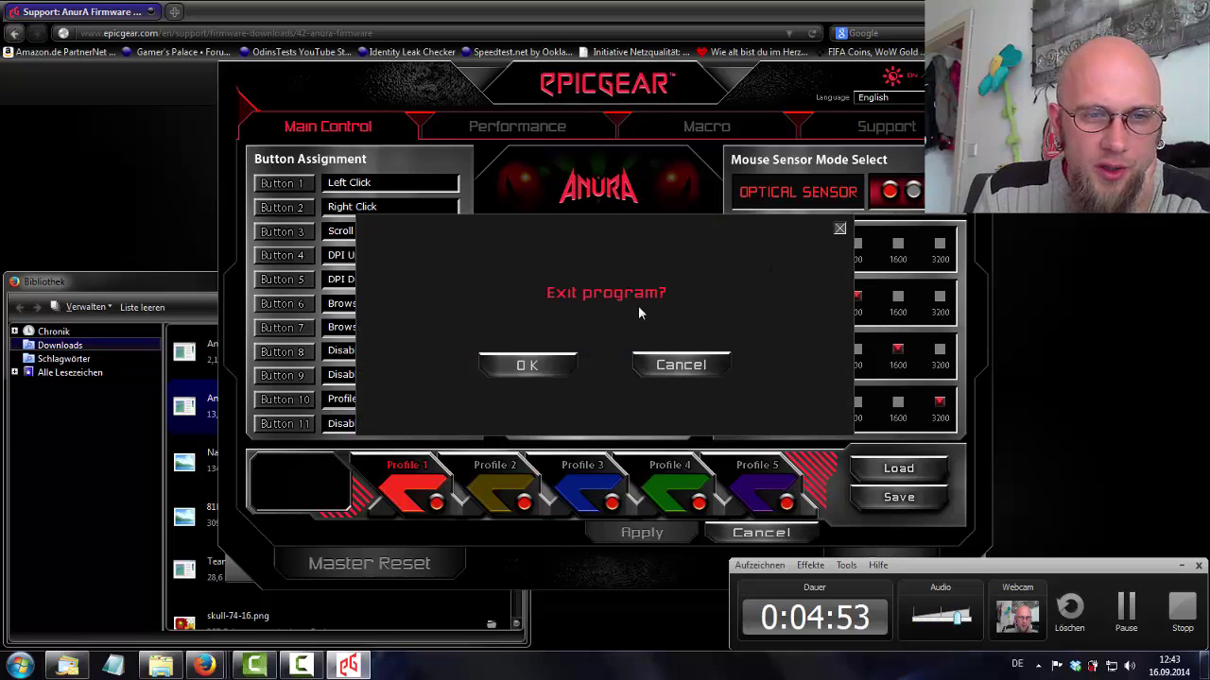
left_click(540, 364)
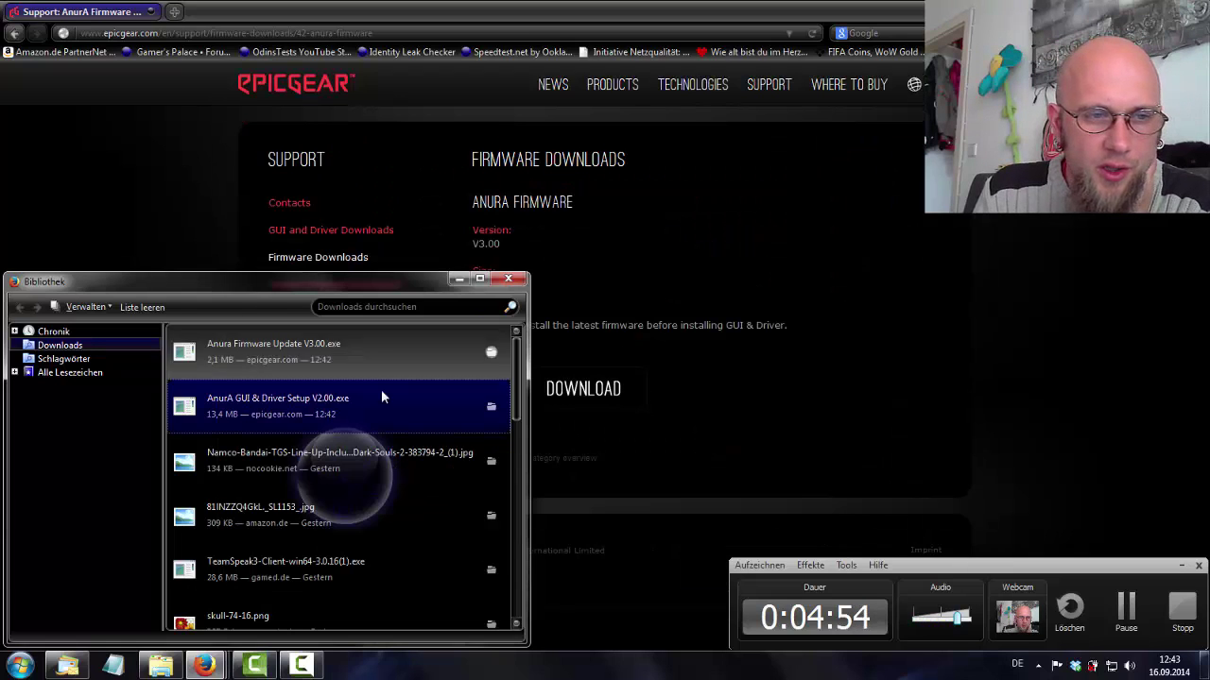
double_click(317, 359)
left_click(236, 498)
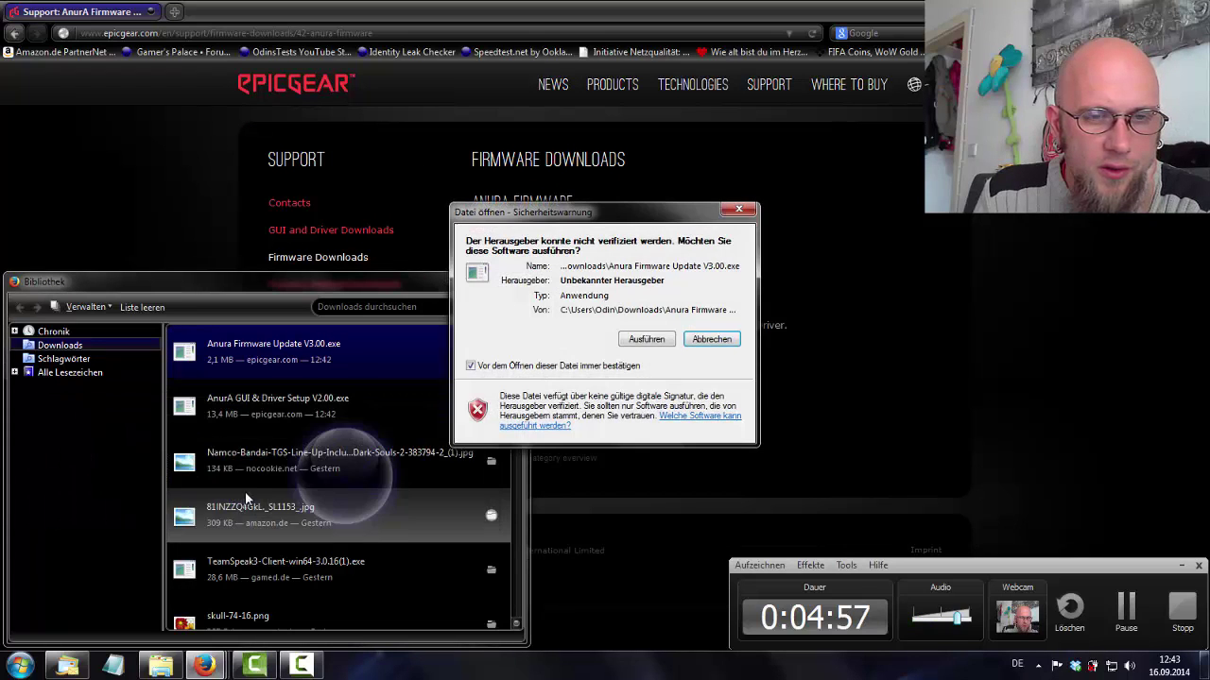
left_click(638, 344)
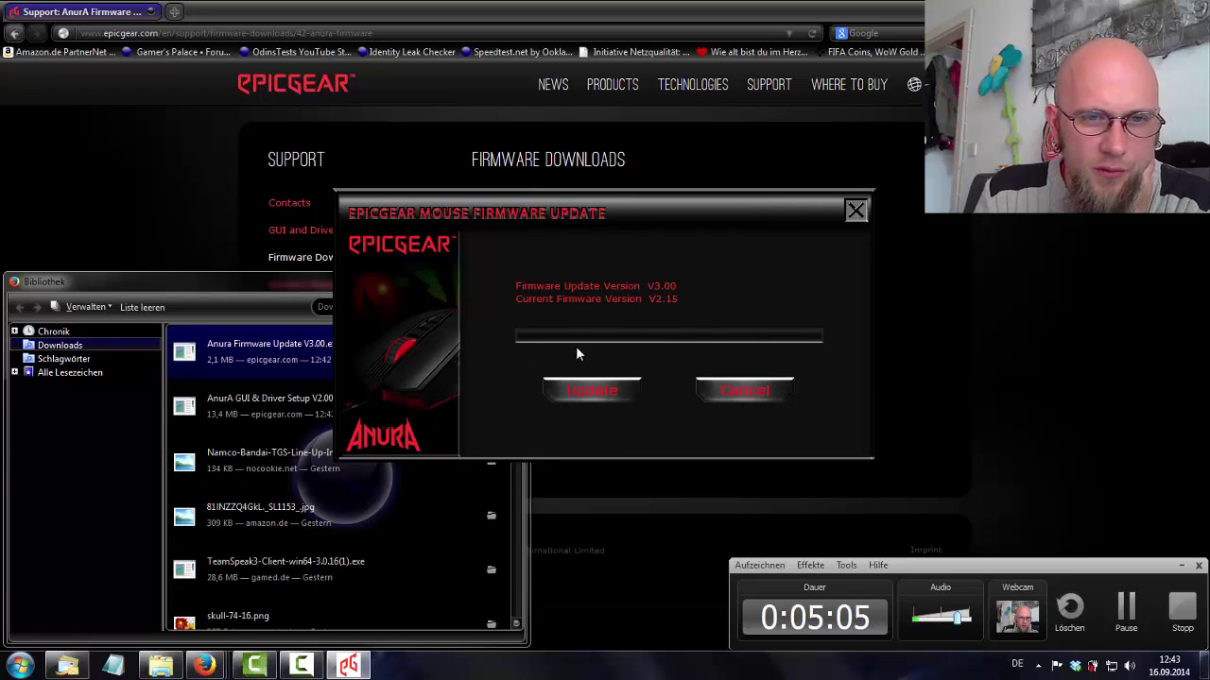
left_click(588, 390)
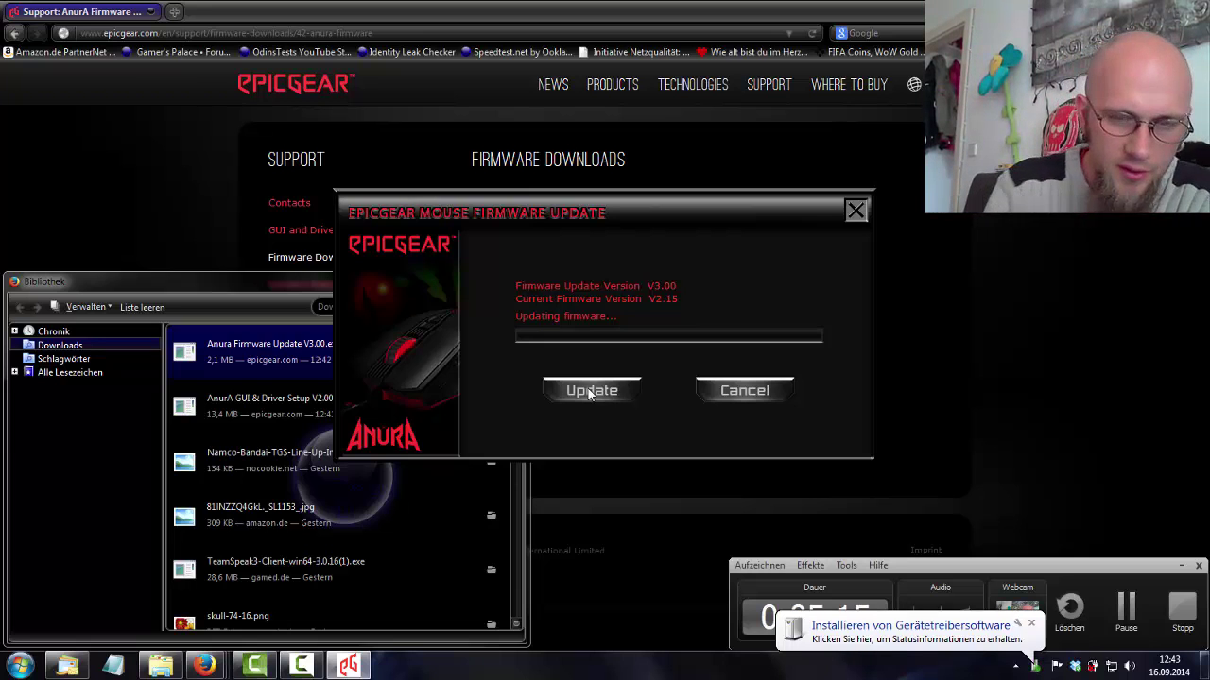
Show the driver installation status clear of the firmware updater and postpone the computer restart
left_click(1031, 624)
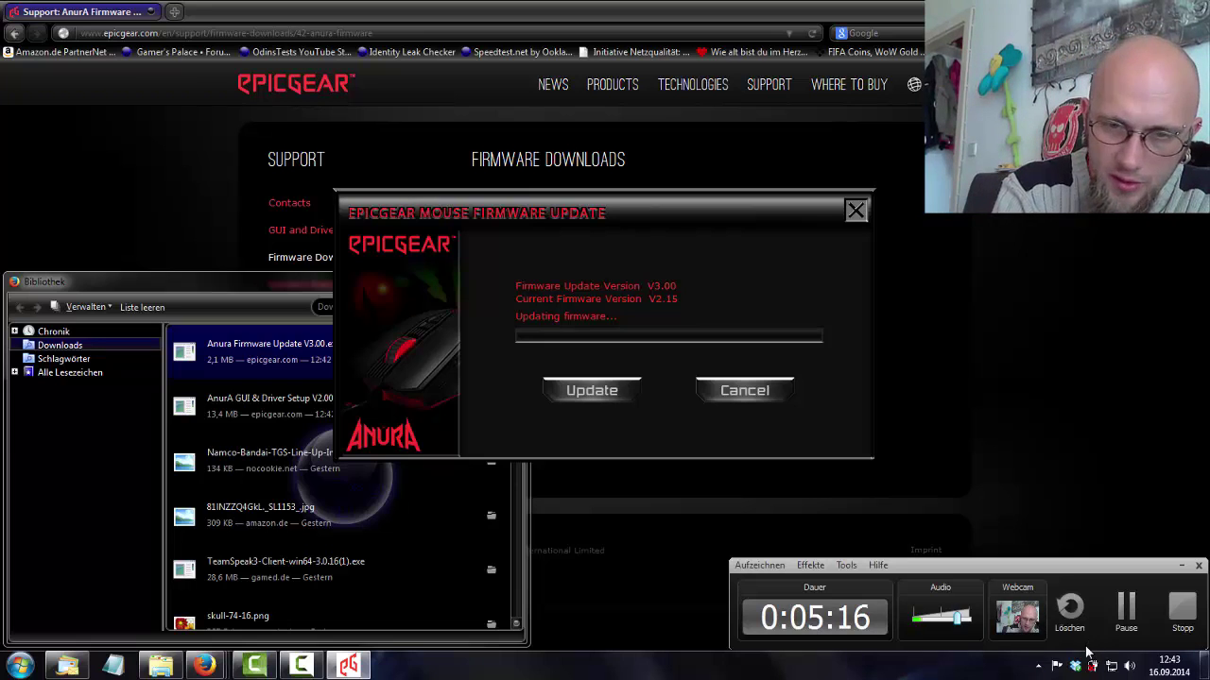
left_click(1037, 667)
left_click(1074, 541)
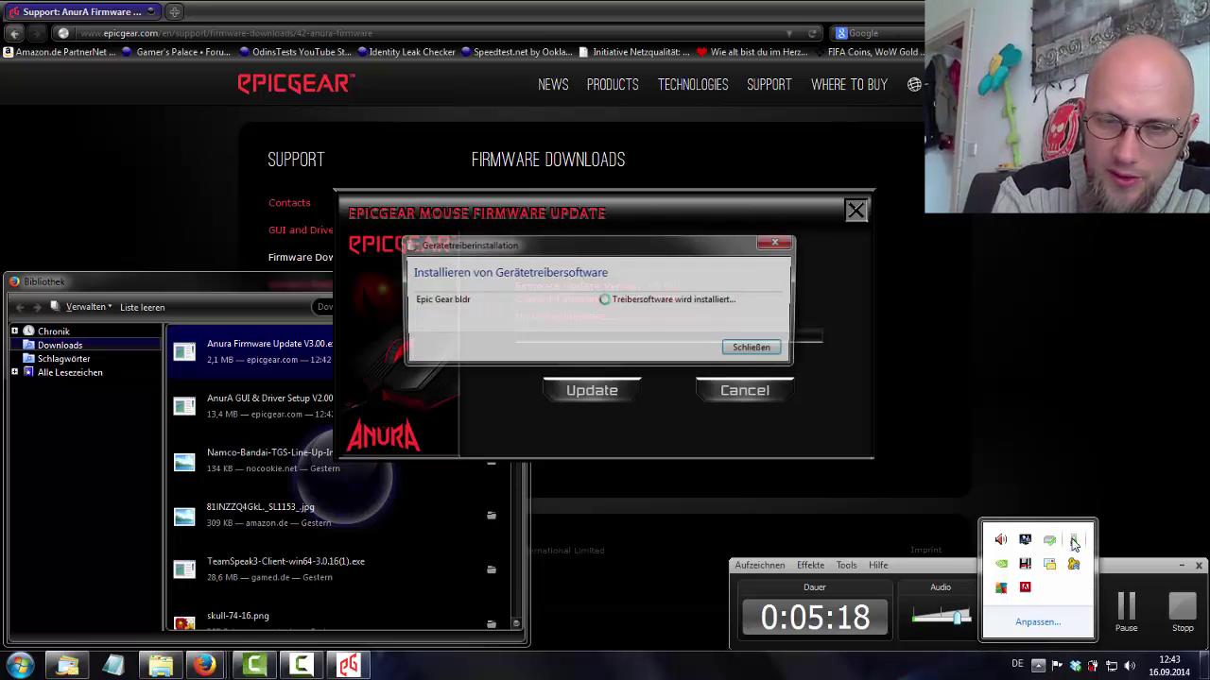
left_click_drag(582, 257, 586, 456)
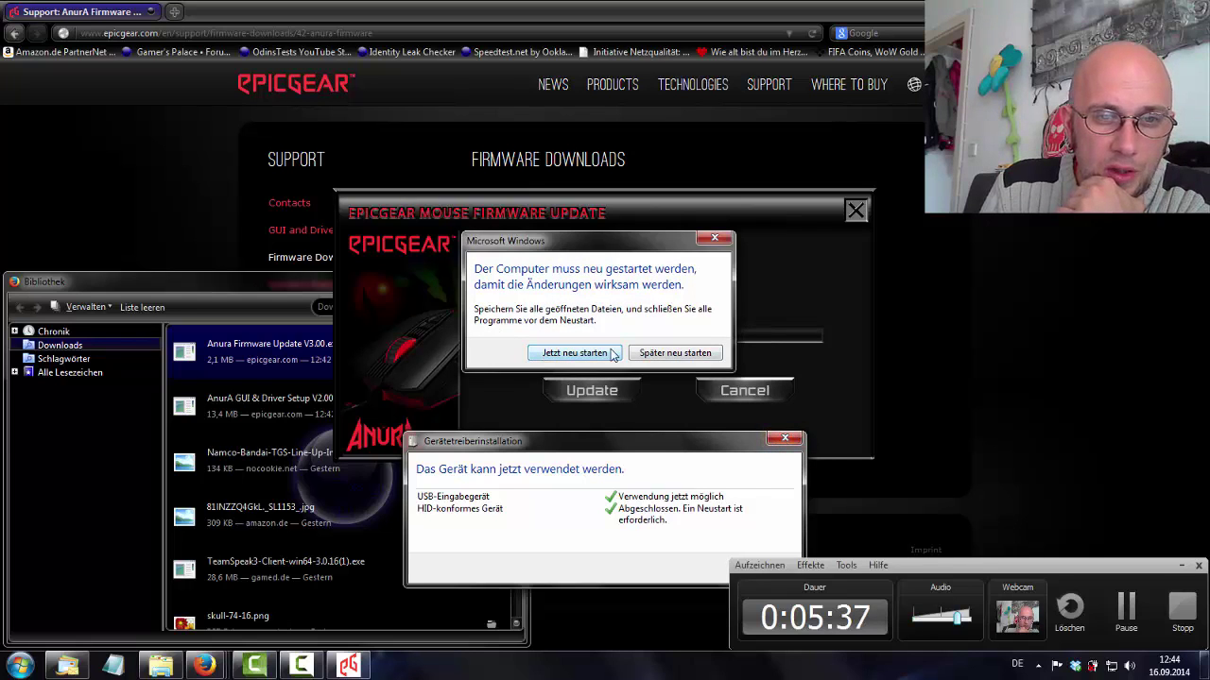
left_click(693, 352)
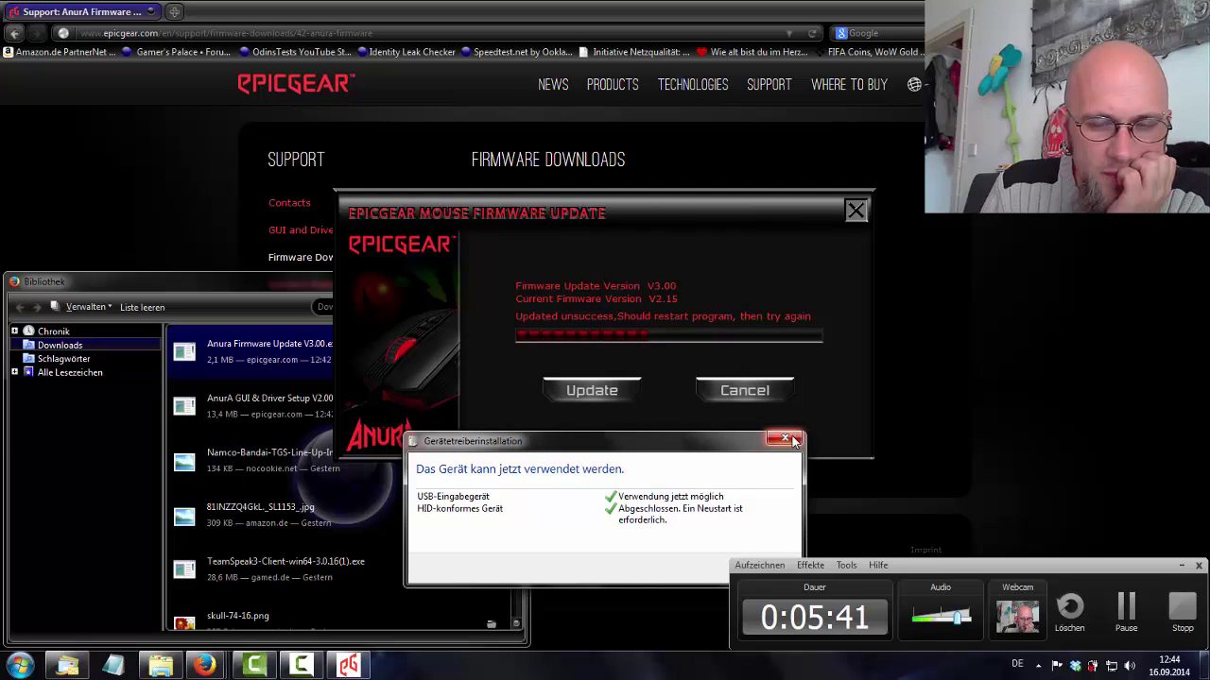
Close the driver installation status window, move the firmware updater off the web page and minimize the downloads library
left_click(784, 439)
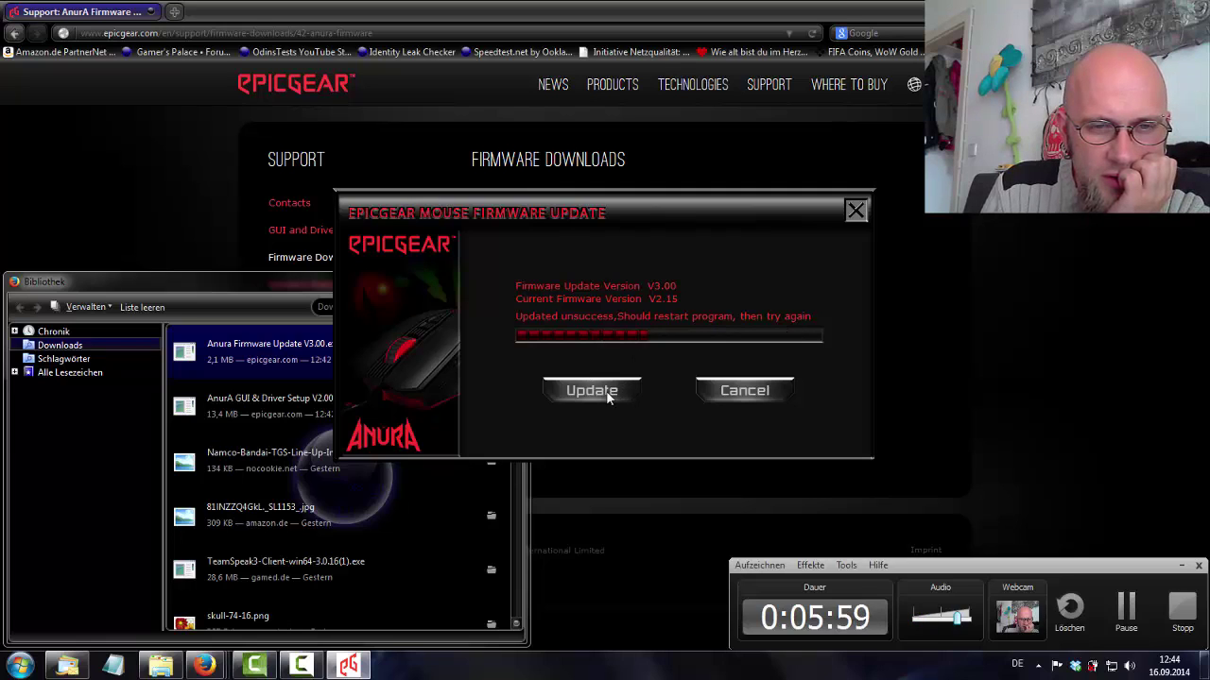
left_click_drag(624, 219, 755, 74)
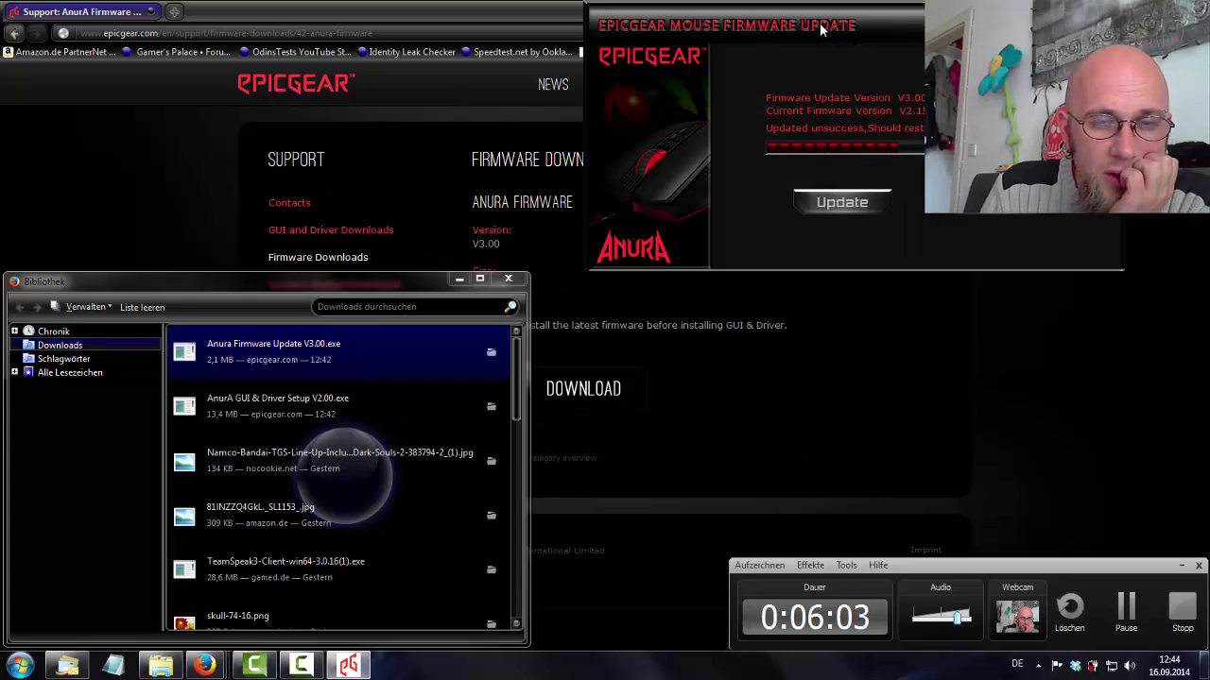
left_click_drag(821, 29, 8, 635)
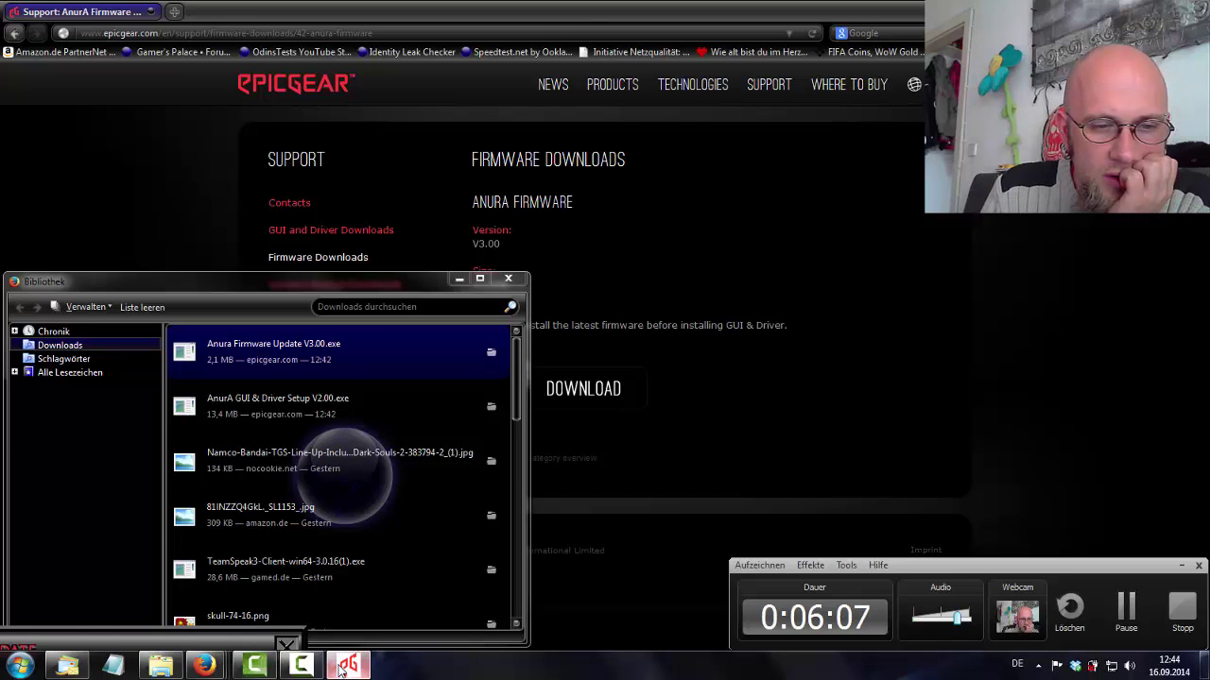
left_click(459, 280)
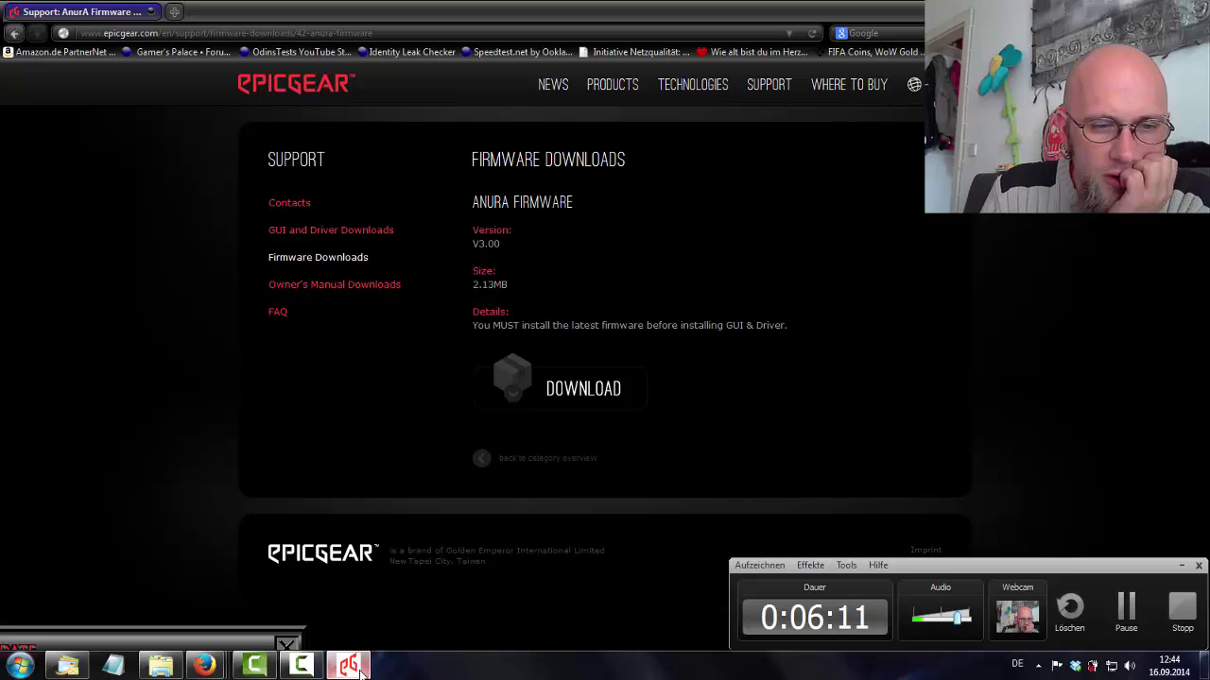
Bring the mouse firmware updater back into full view and cancel it
left_click(1039, 666)
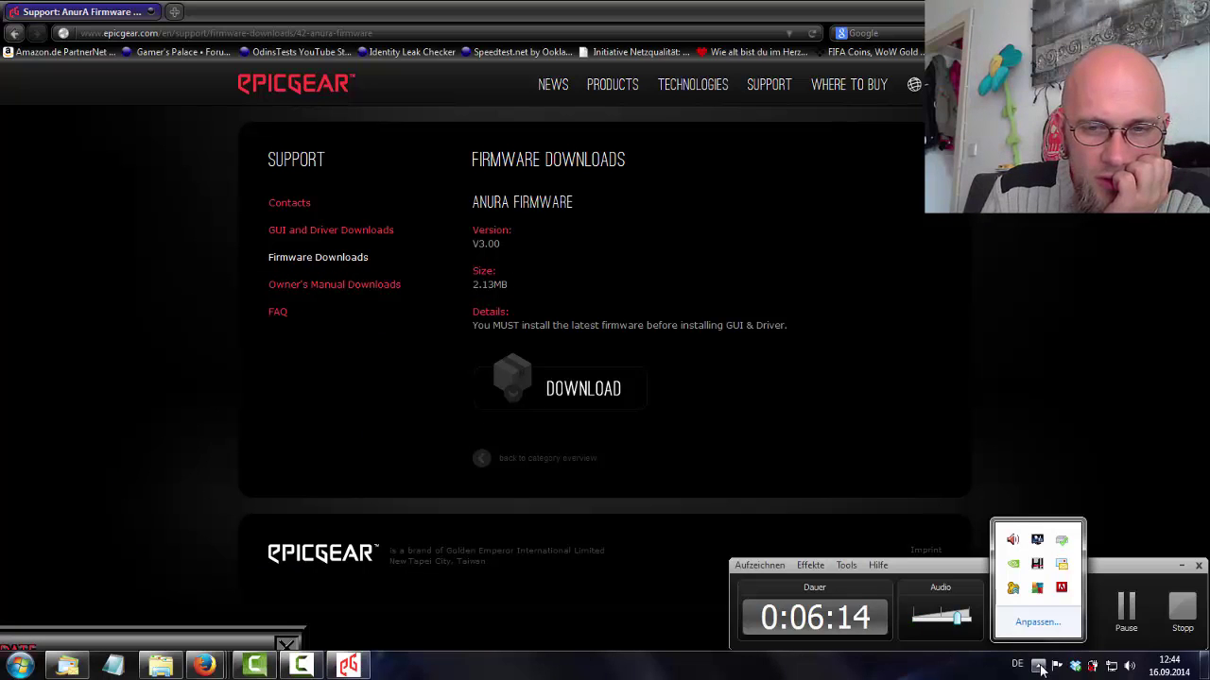
left_click(1098, 379)
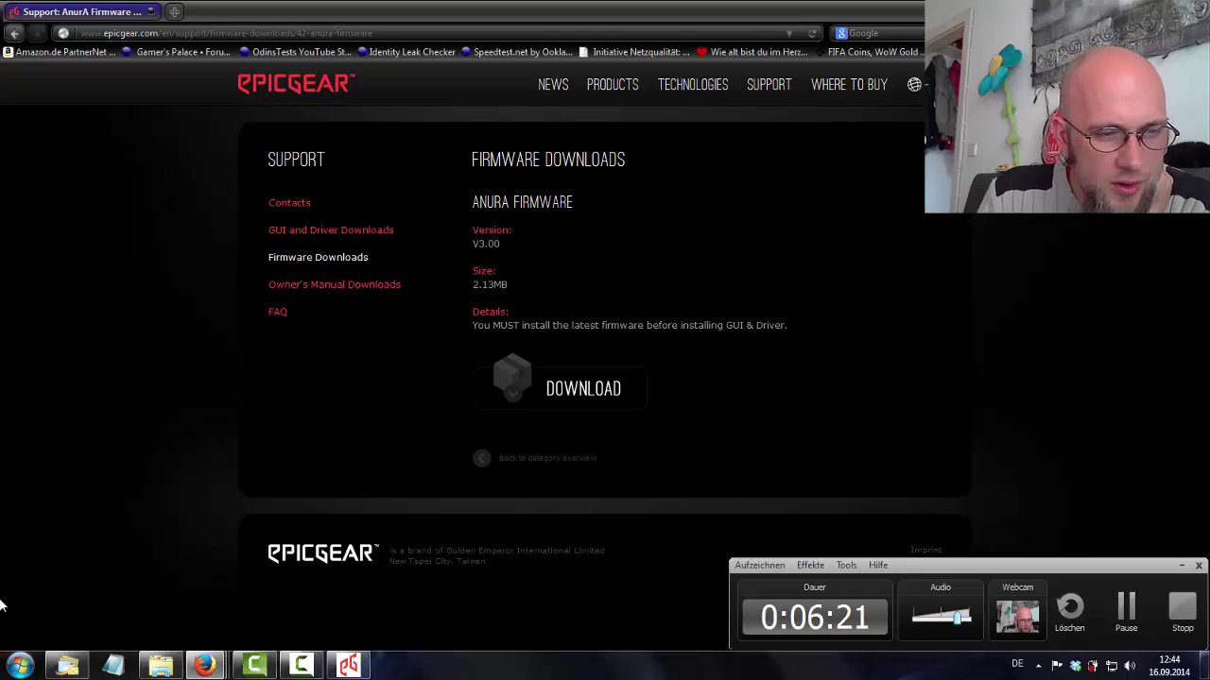
mouse_move(362, 668)
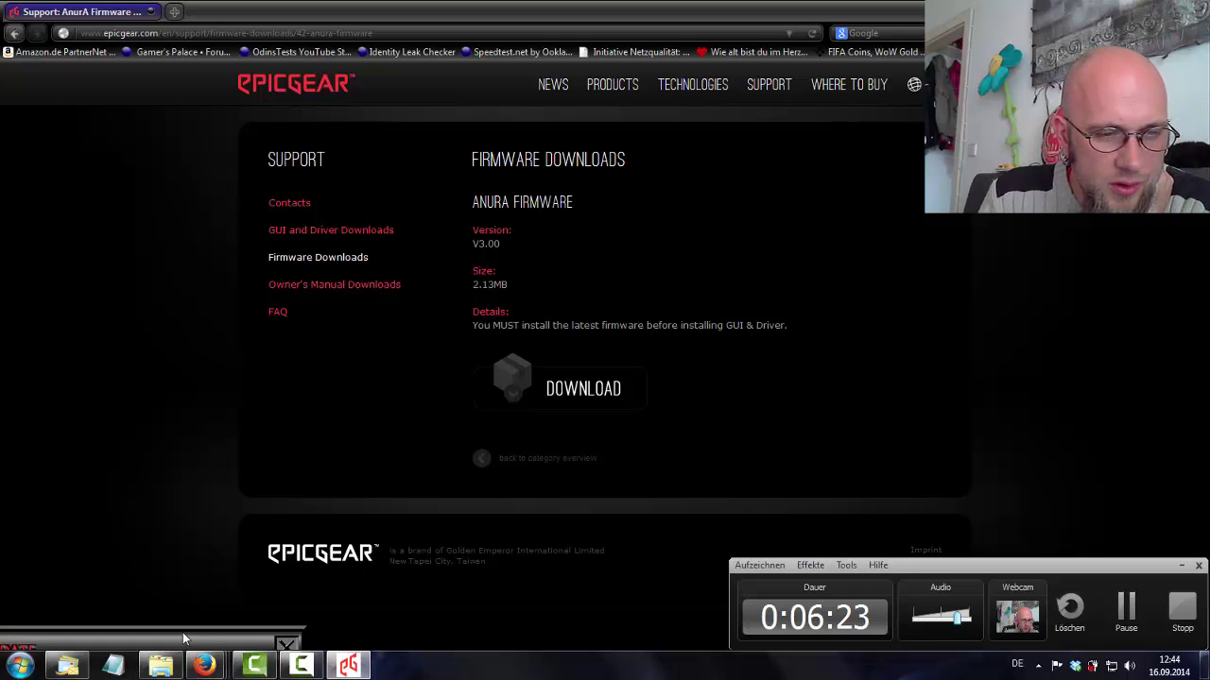
left_click(175, 644)
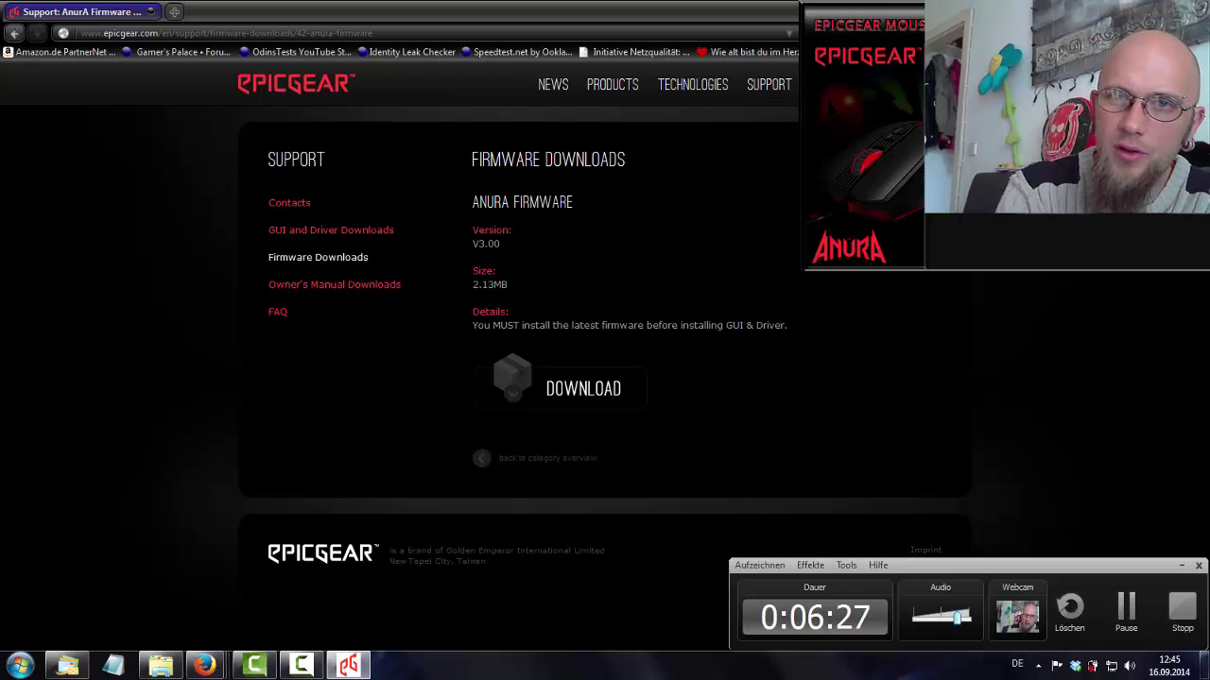
left_click_drag(1101, 20, 306, 84)
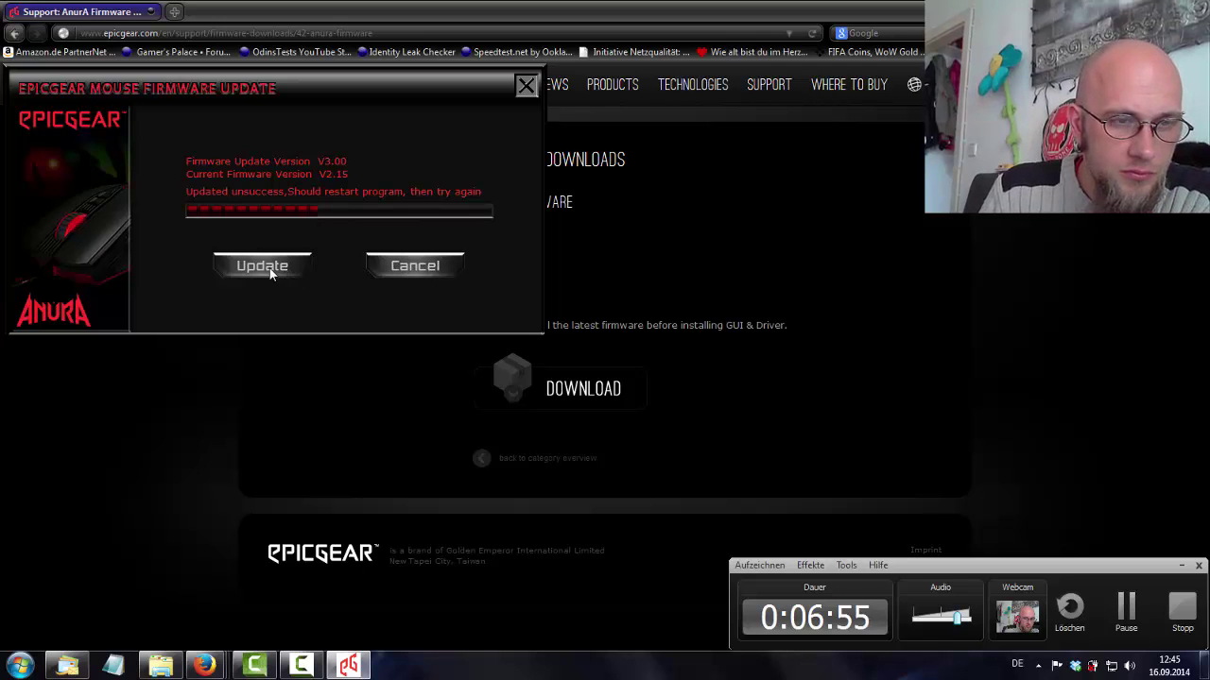
left_click(413, 267)
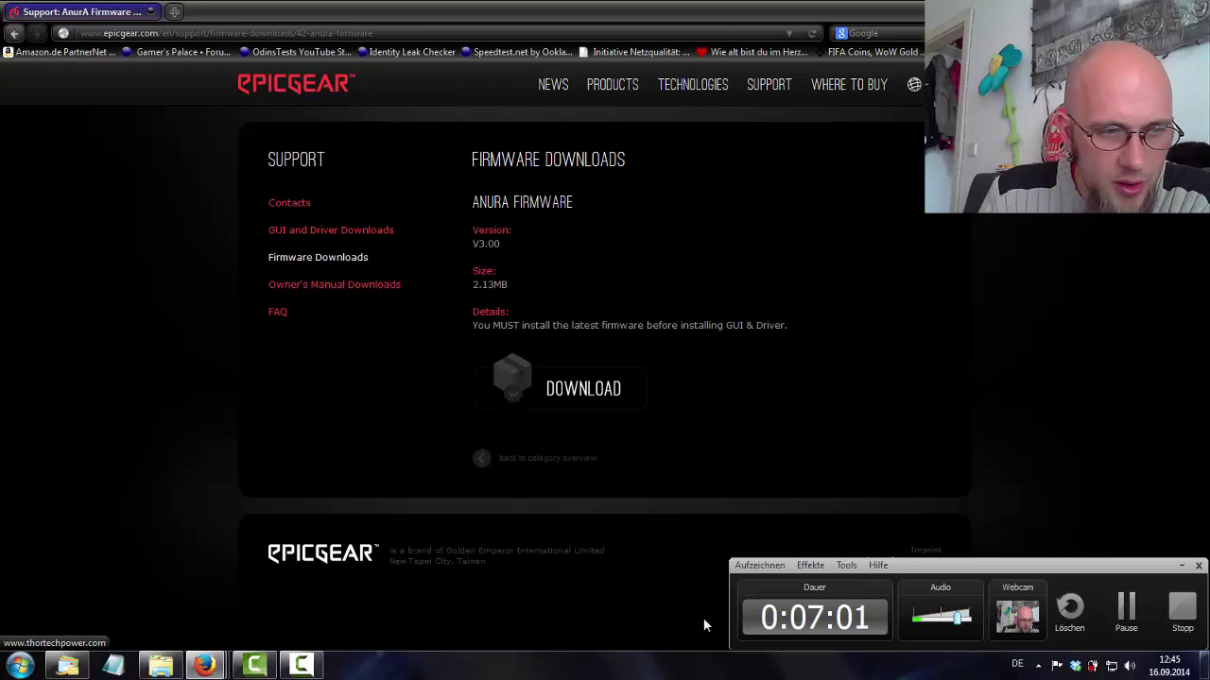
left_click(1179, 626)
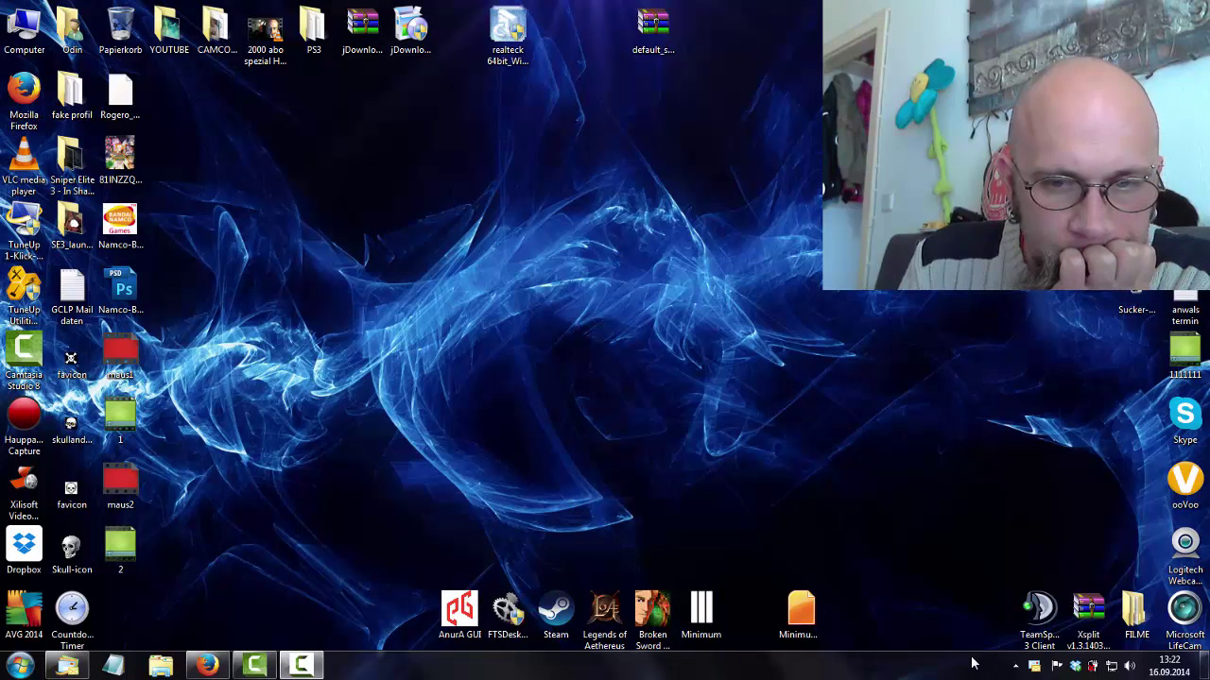
left_click(314, 666)
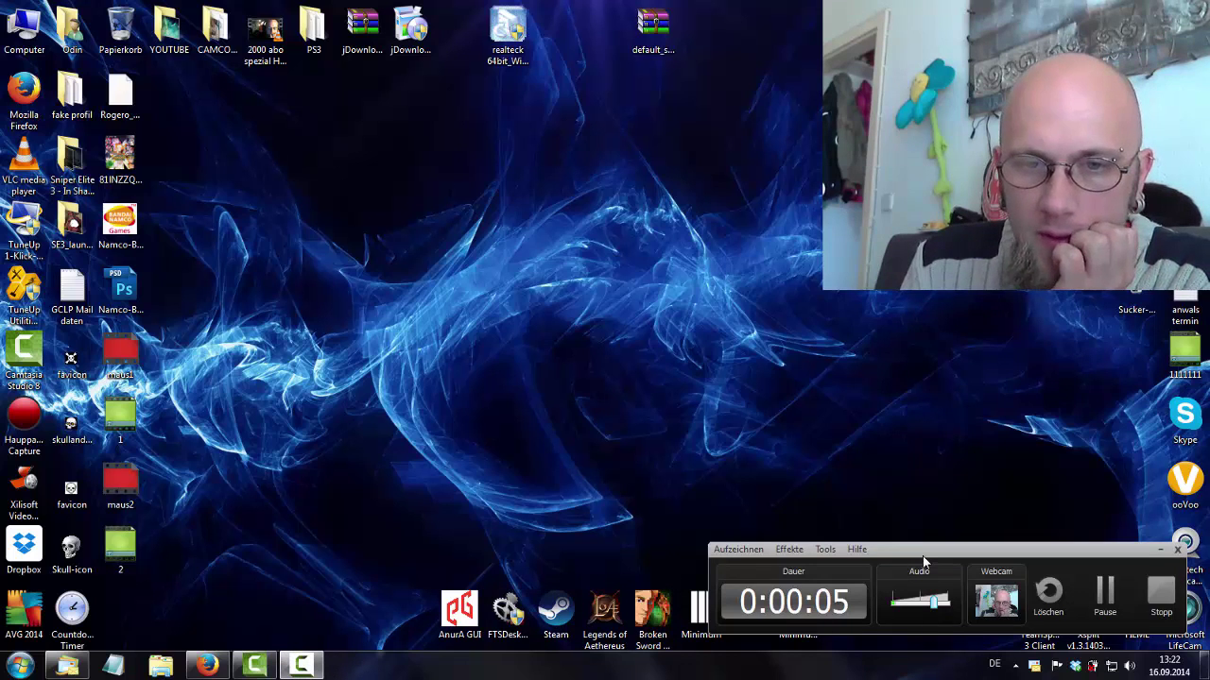
left_click_drag(925, 559, 948, 578)
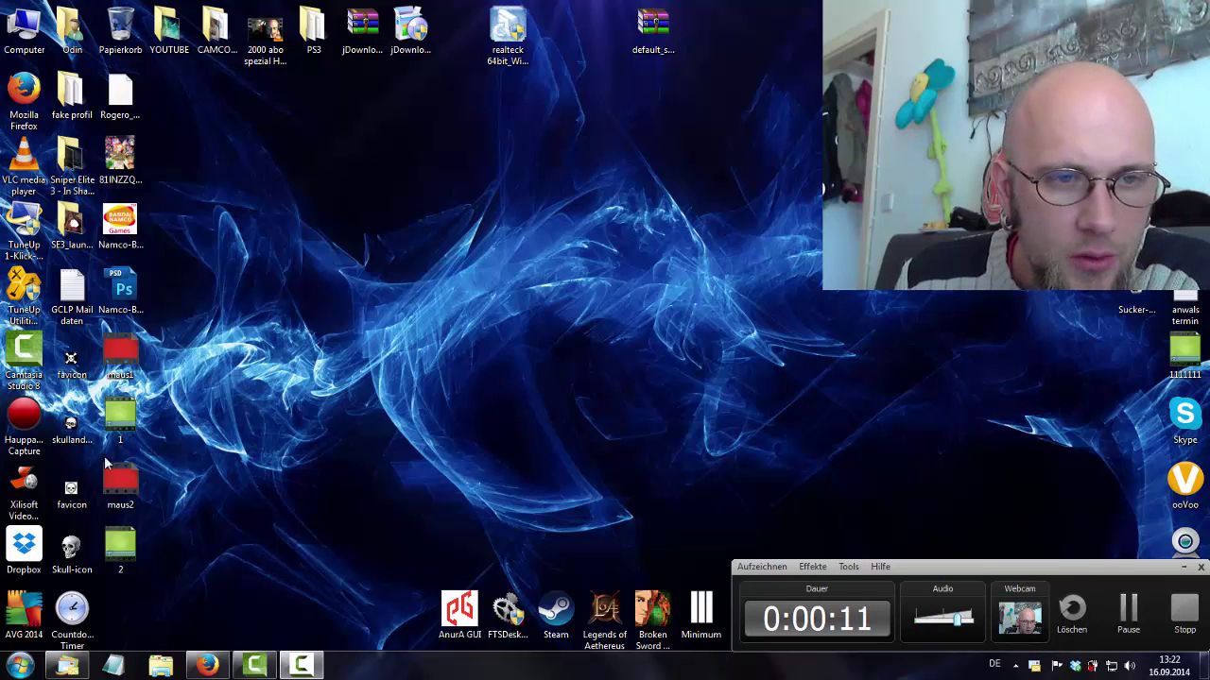
Launch AnurA GUI from the desktop and move its window so the sensor mode and DPI settings are fully in view
left_click_drag(459, 612, 590, 440)
left_click_drag(513, 480, 449, 616)
left_click(449, 616)
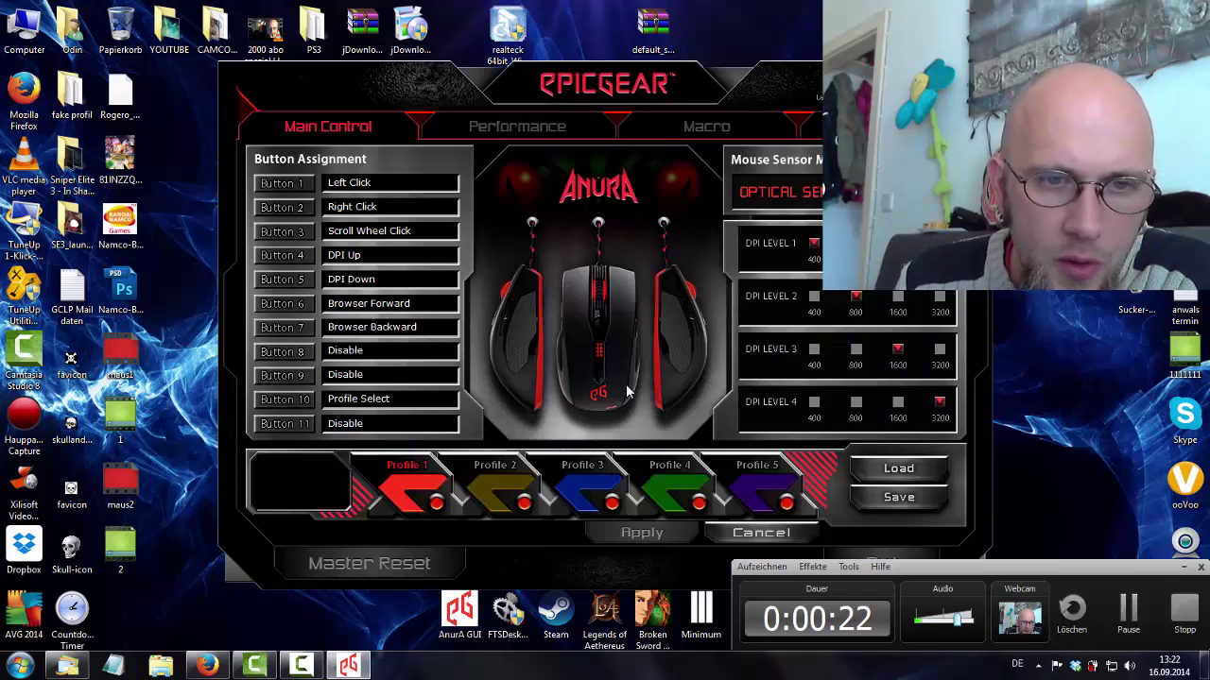
left_click_drag(673, 87, 454, 31)
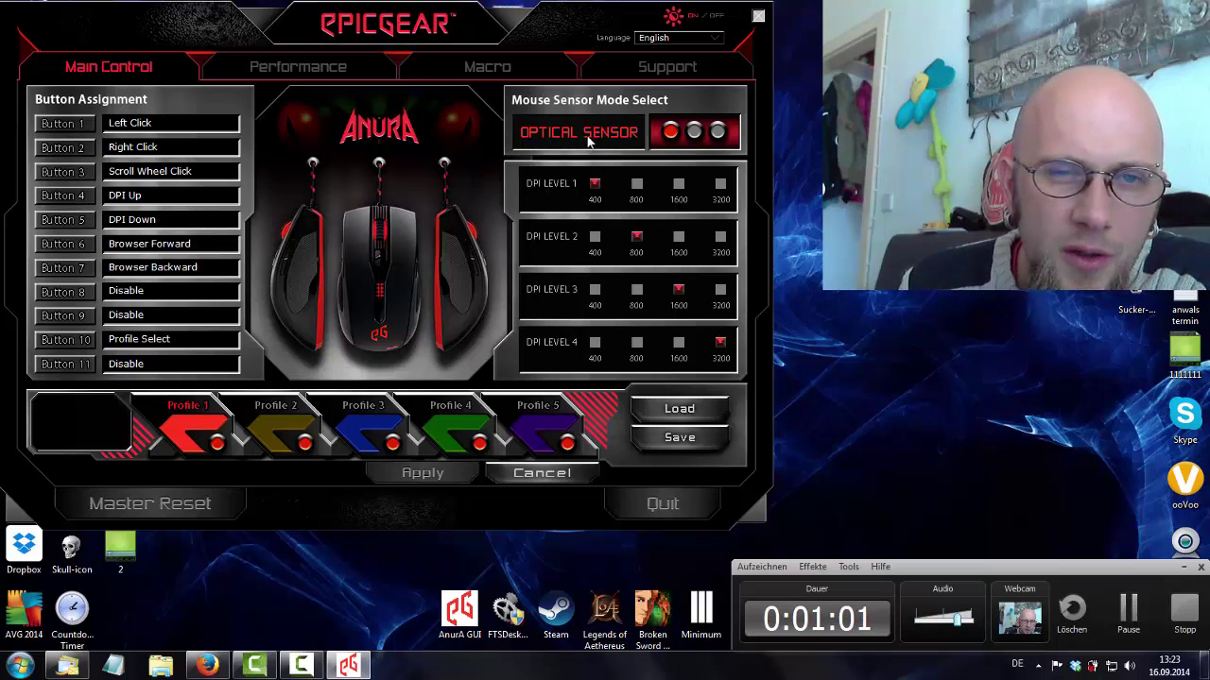
Compare the DPI levels of the Optical, HOST and Laser sensor modes, returning to Optical Sensor
left_click(694, 133)
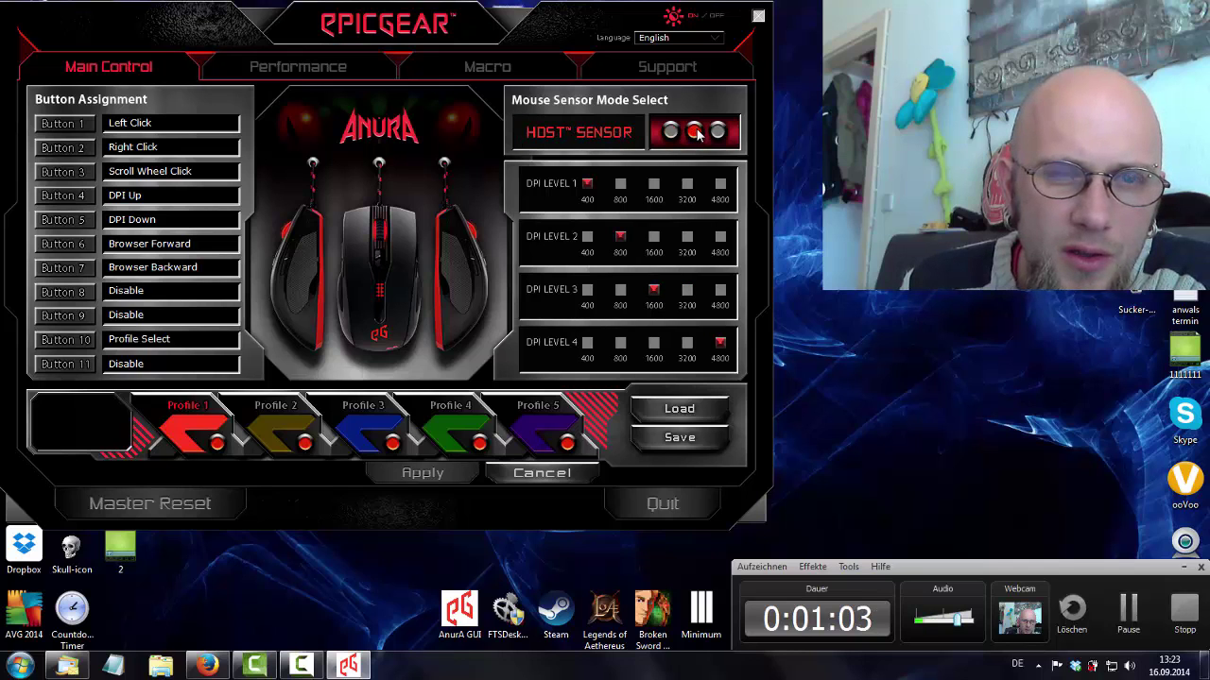
left_click(675, 136)
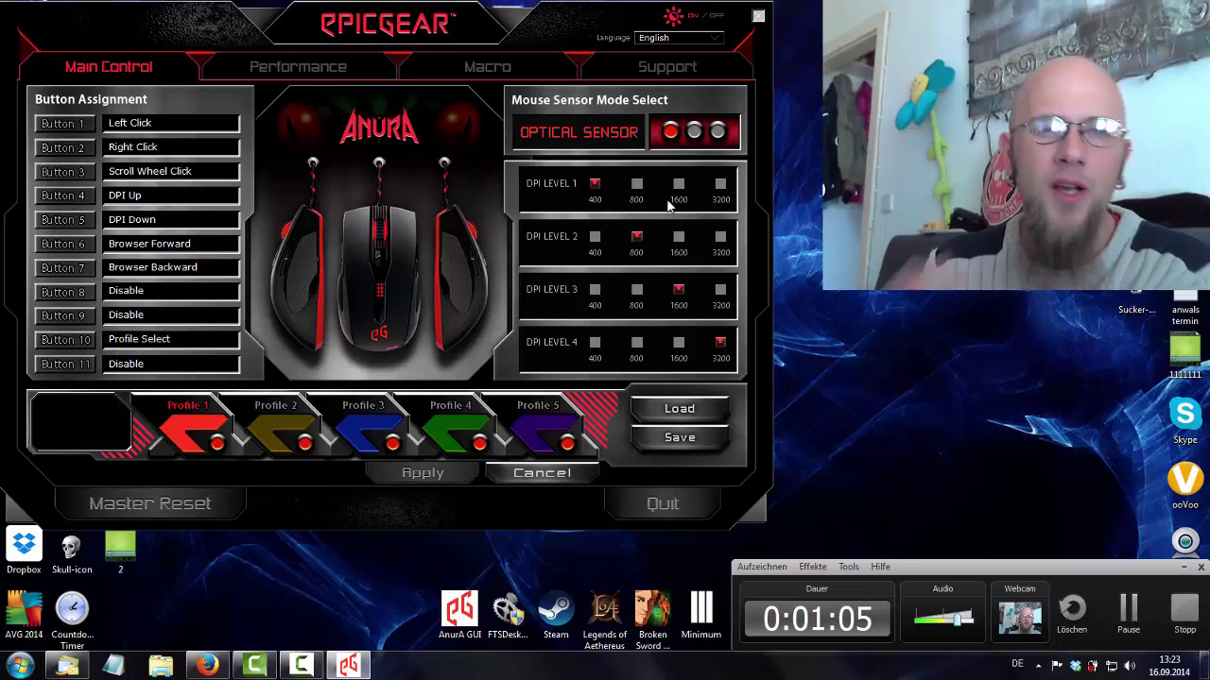
left_click(694, 132)
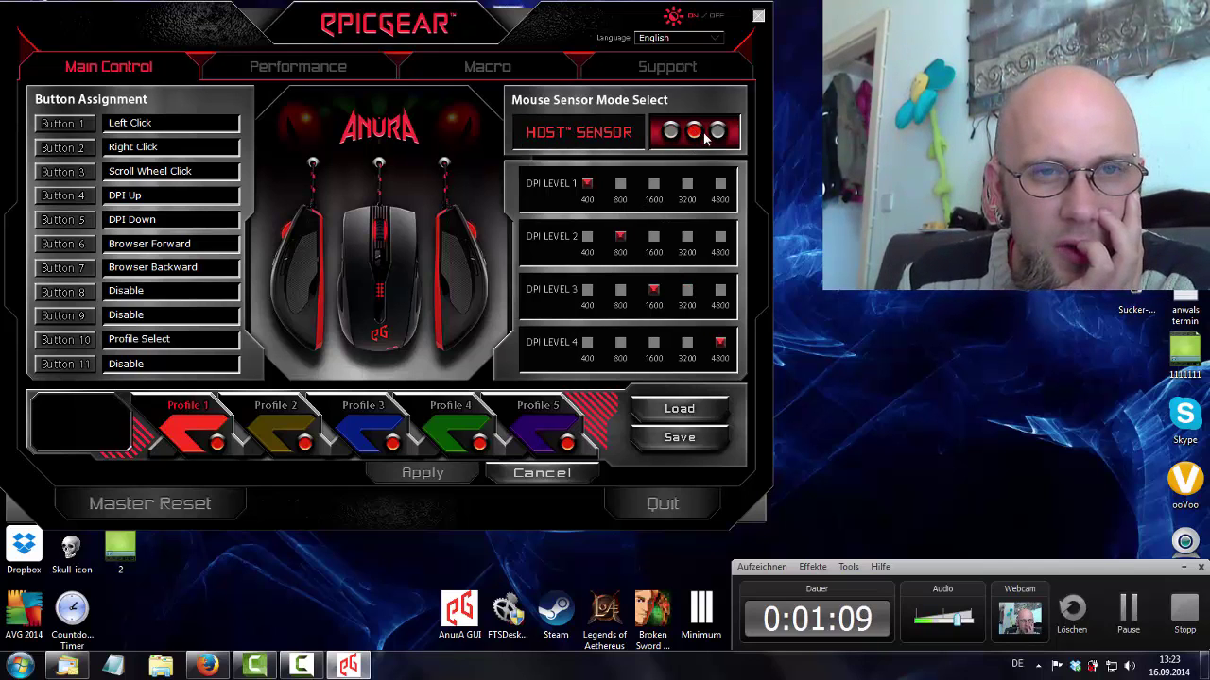
left_click(716, 133)
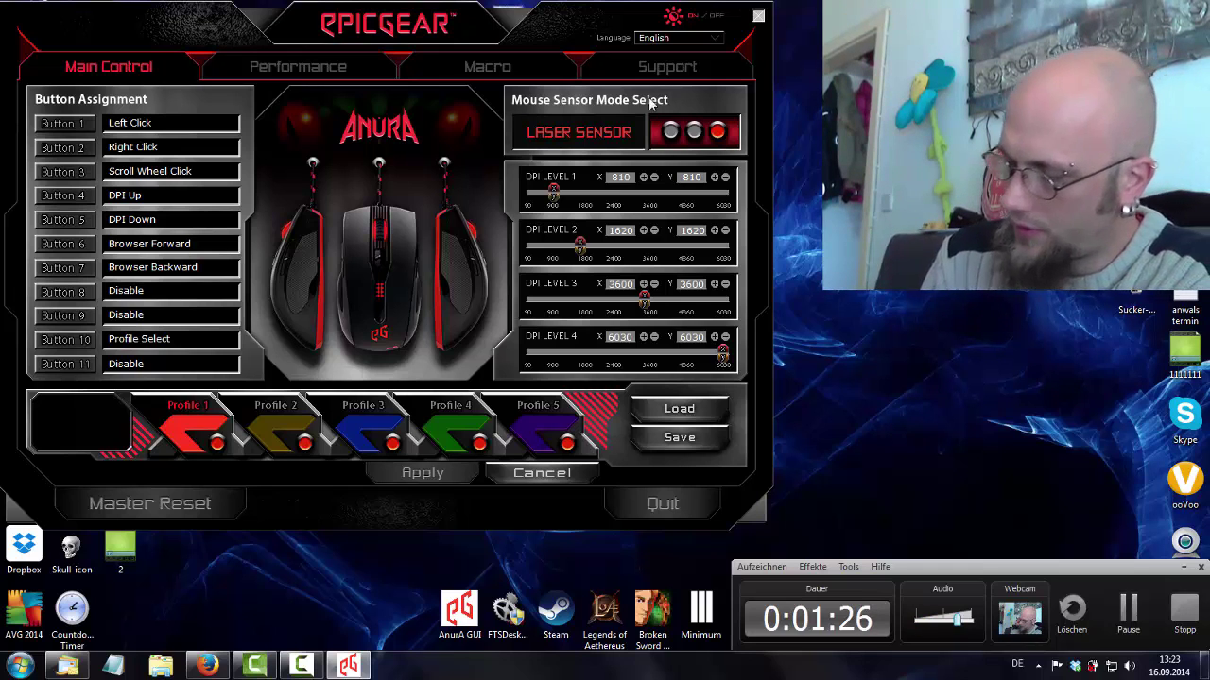
left_click(694, 130)
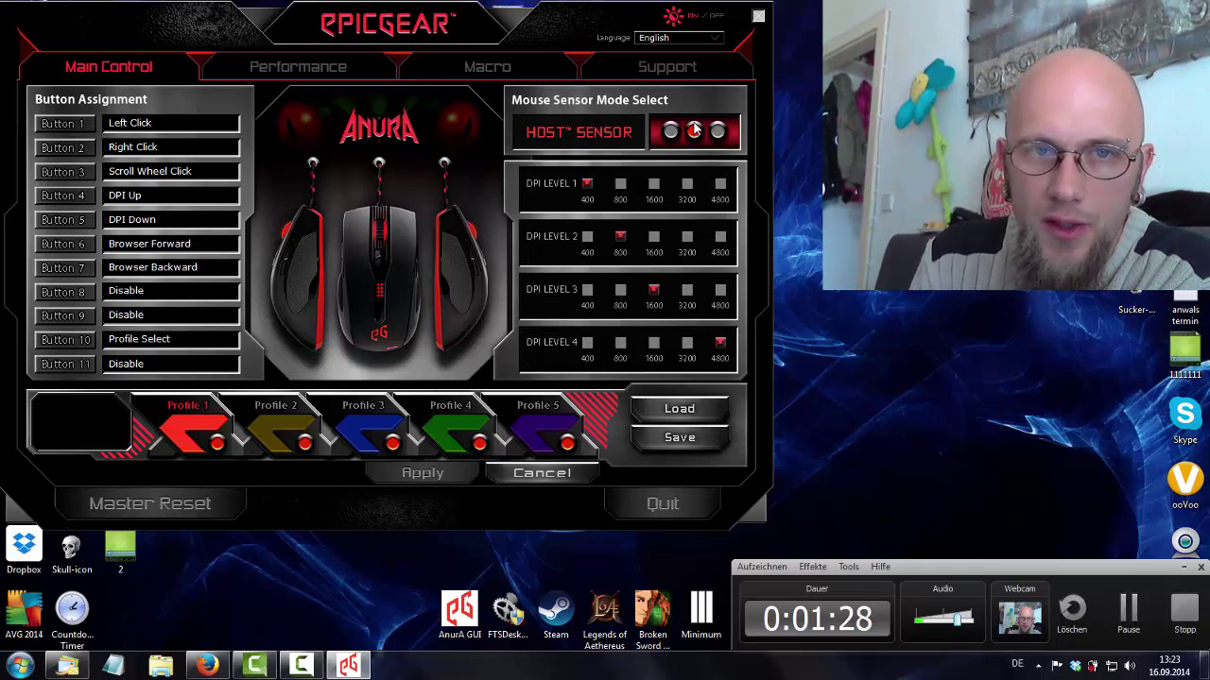
left_click(633, 132)
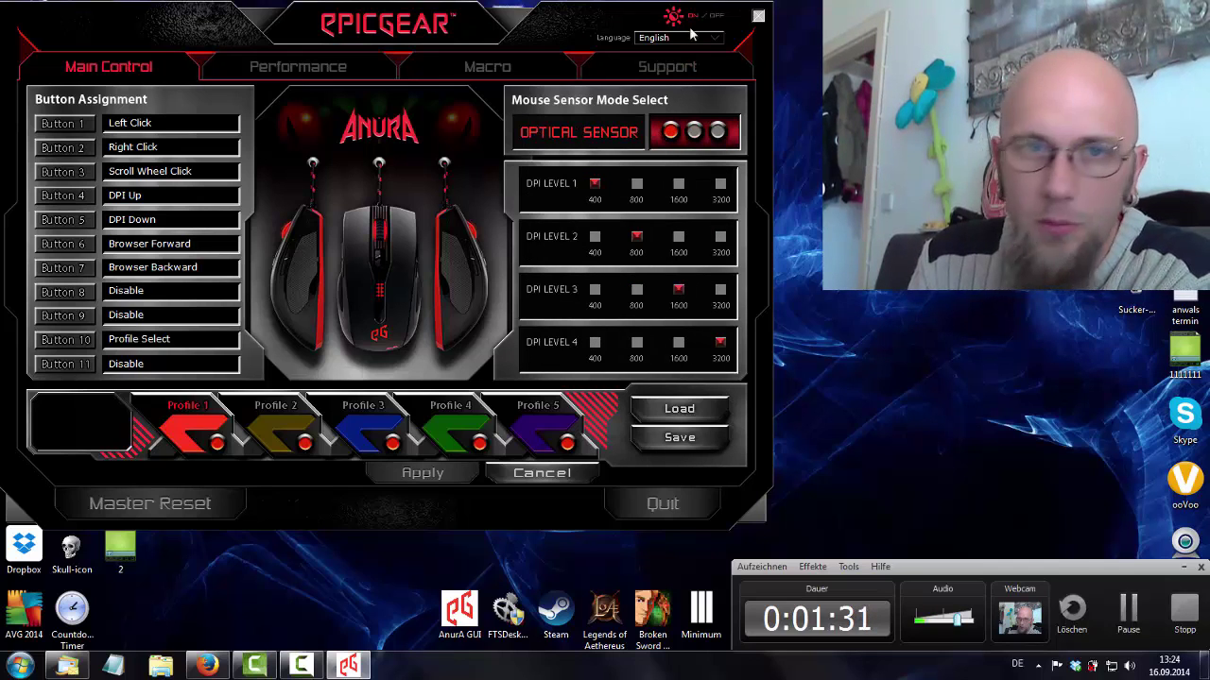
Exit the AnurA program, relaunch it and move its window so all settings are in view
left_click(757, 17)
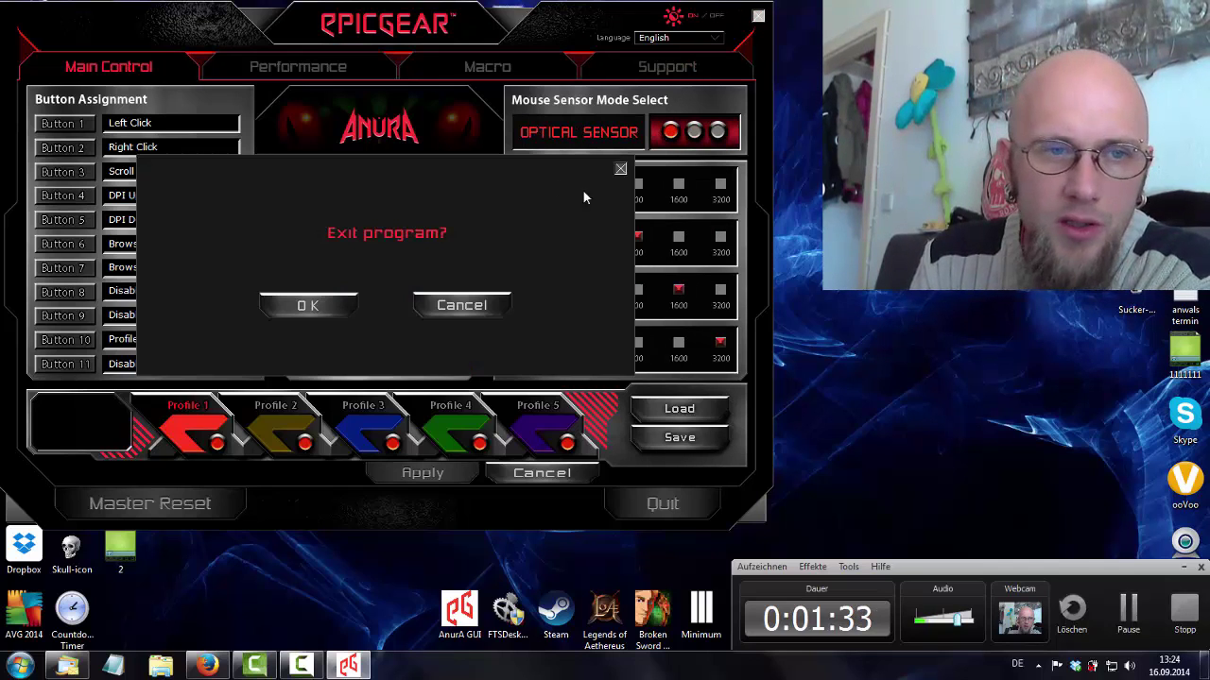
left_click(308, 304)
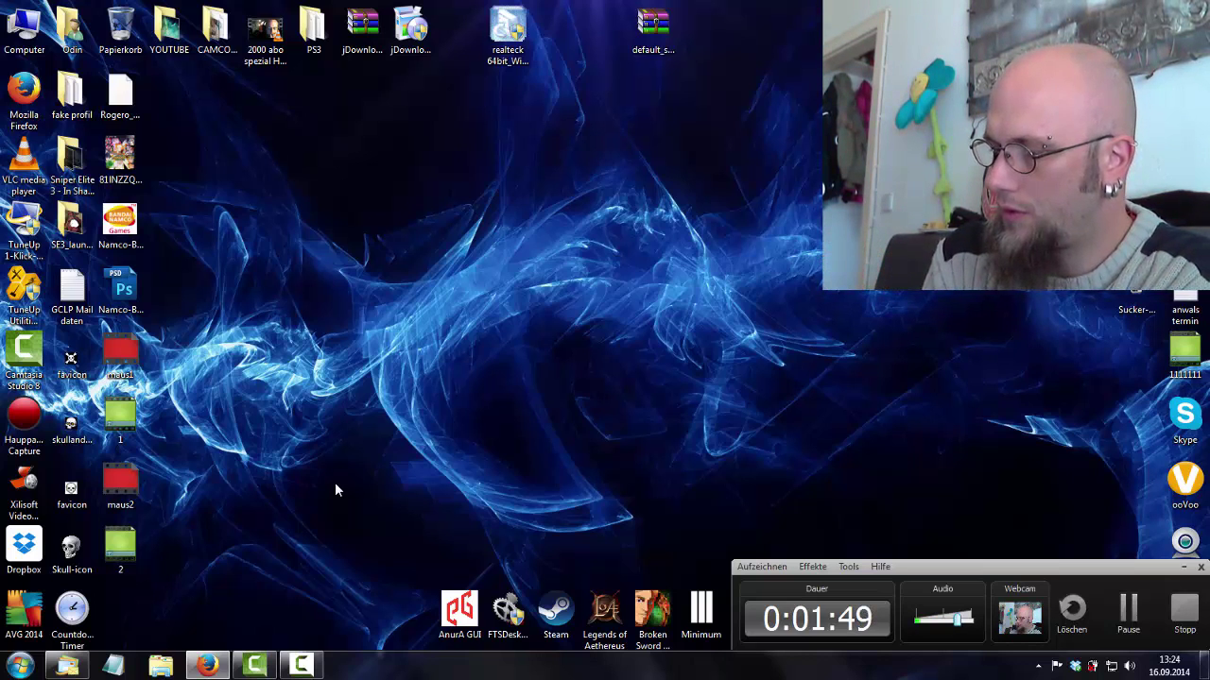
double_click(461, 619)
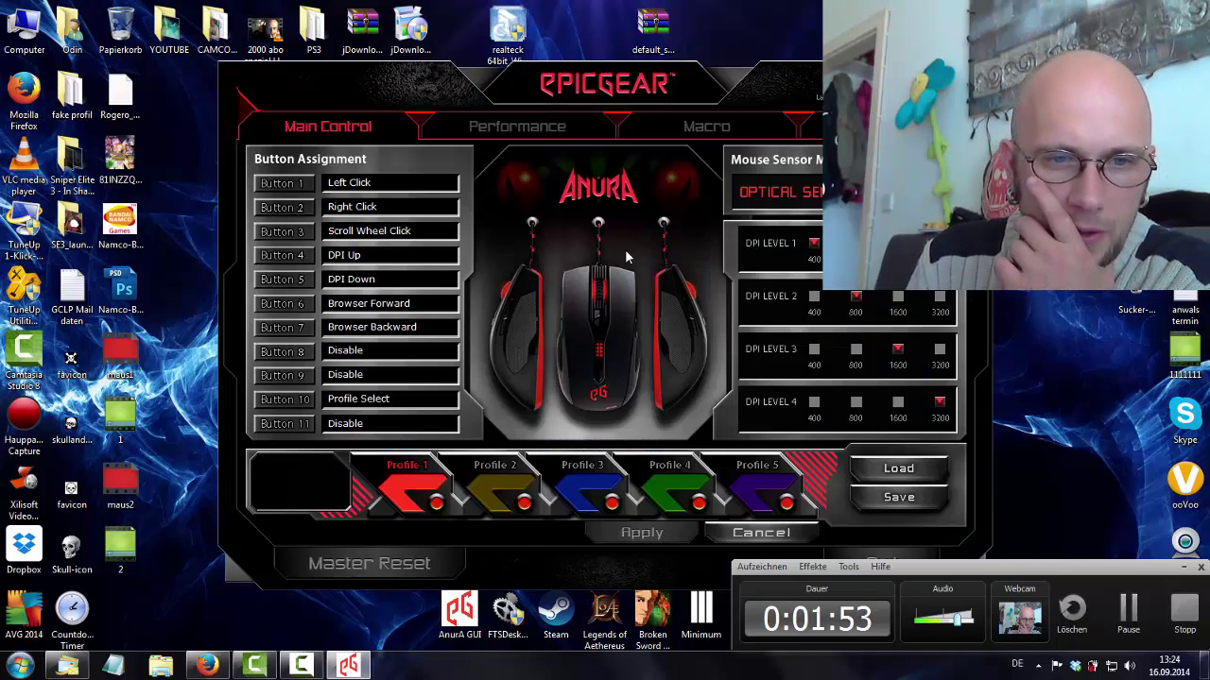
left_click_drag(589, 83, 376, 32)
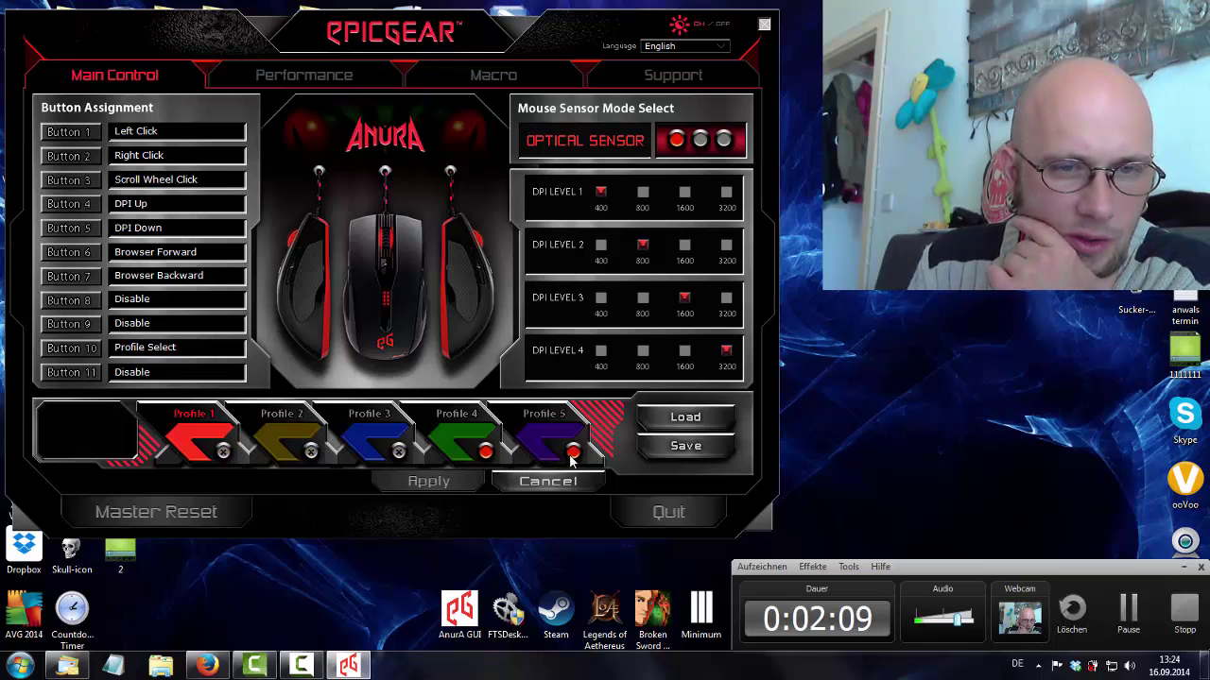
Save Profile 1 as an EG profile named profile, accepting the suggested personal folder as the location
left_click(697, 447)
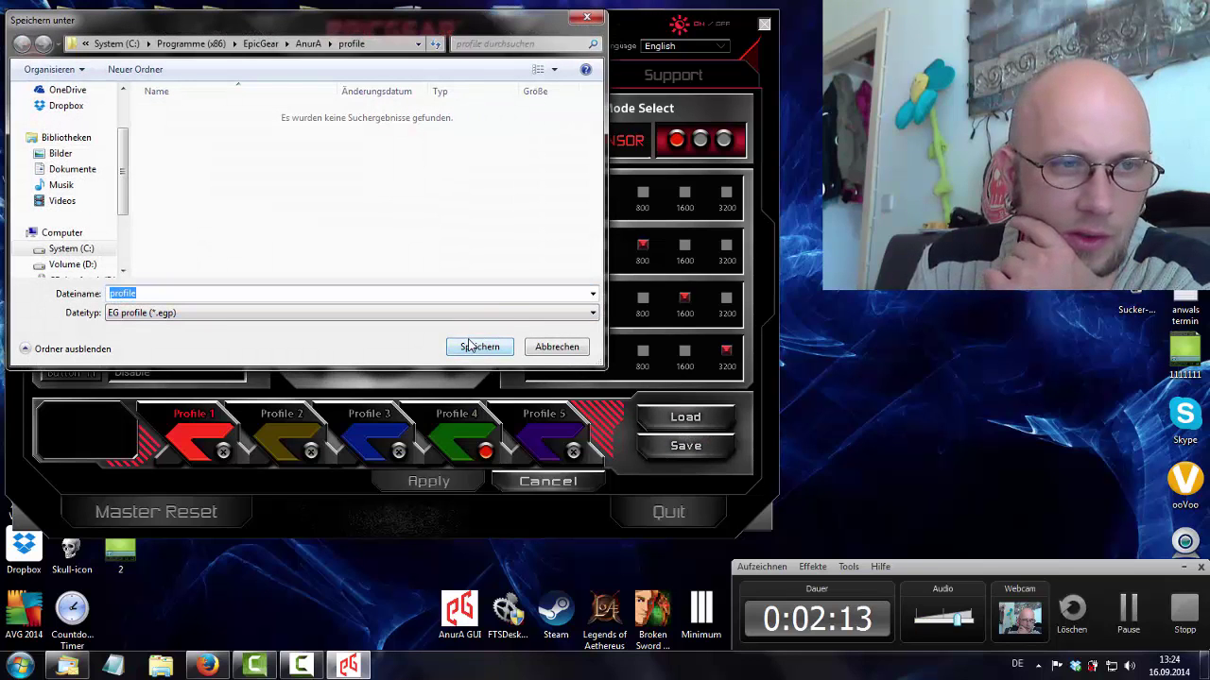
left_click(480, 347)
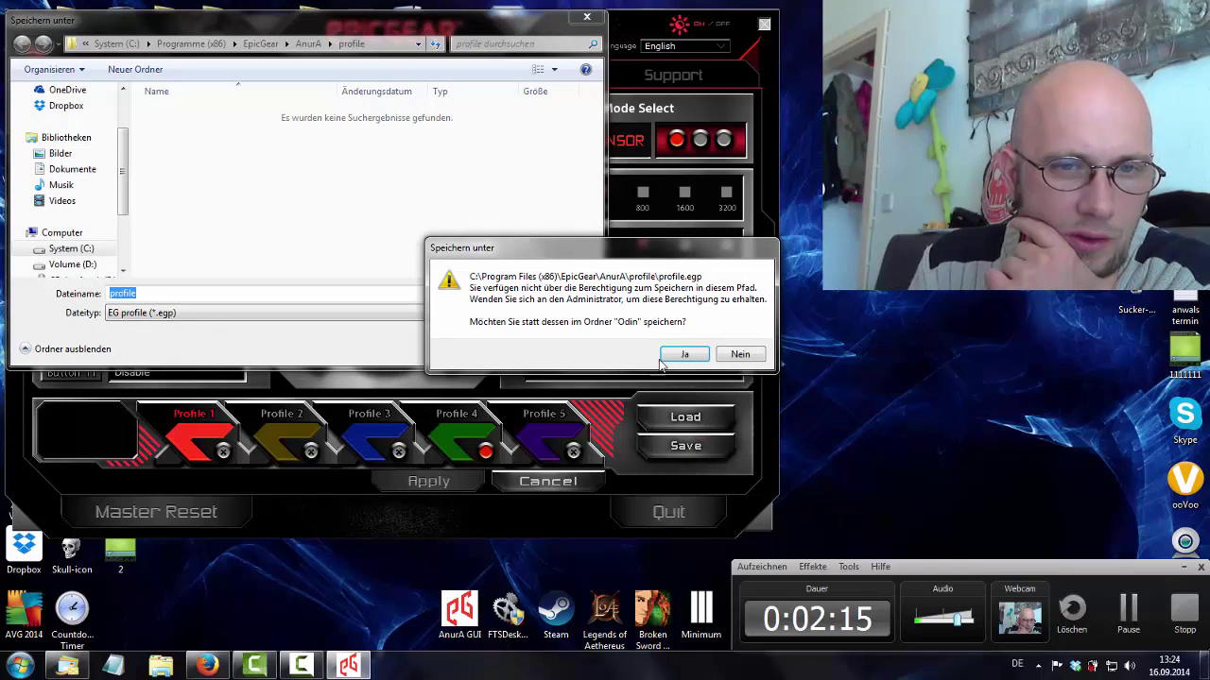
left_click(661, 365)
left_click(508, 347)
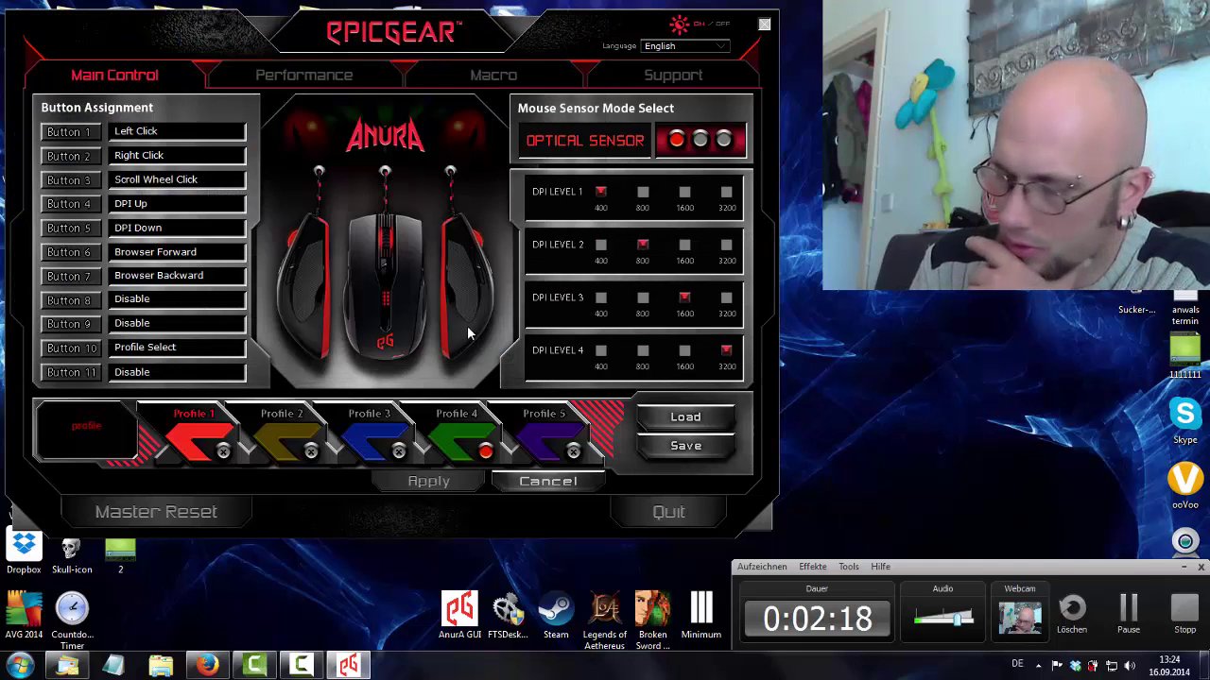
Switch profiles 3, 2, 1 and 5 back on
left_click(399, 453)
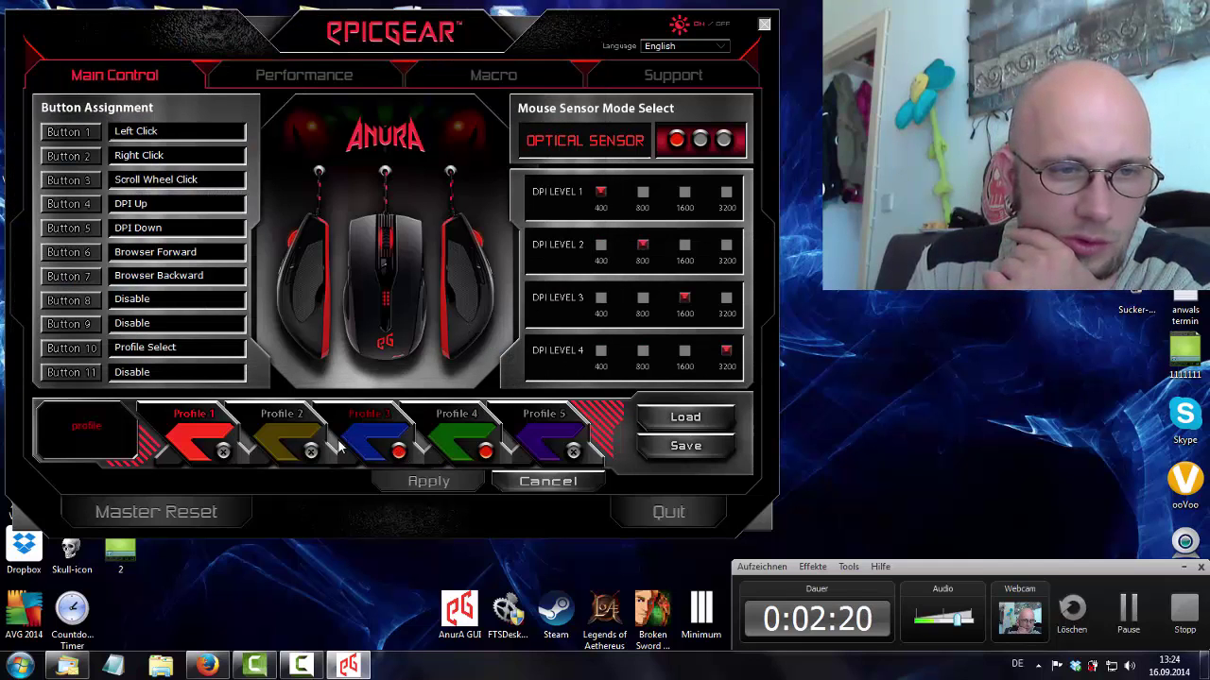
left_click(311, 453)
left_click(223, 453)
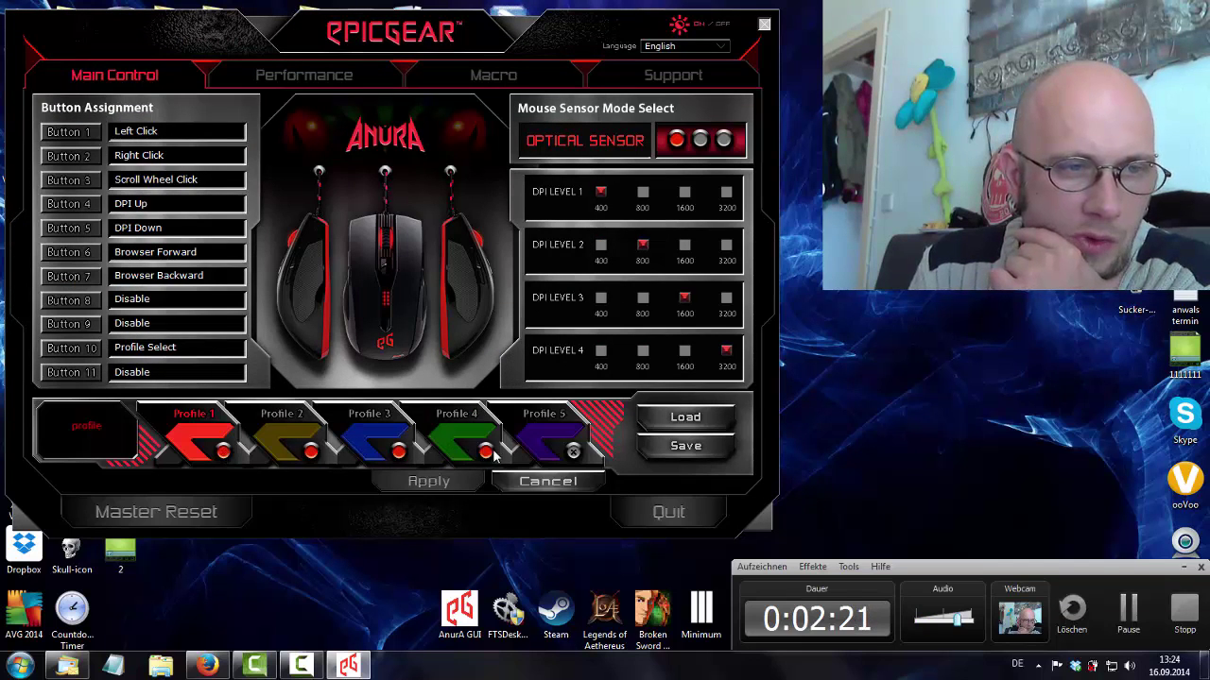
left_click(573, 453)
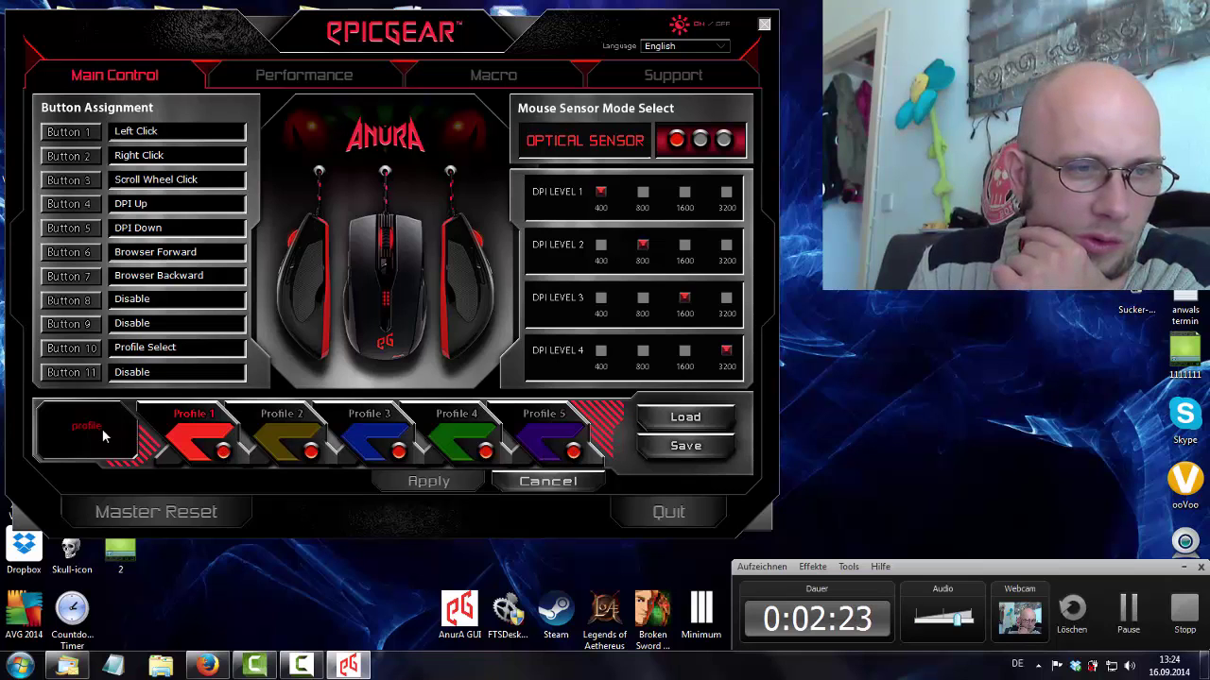
Select Profile 4 and save it as an EG profile named profile, accepting the suggested personal folder
left_click(368, 437)
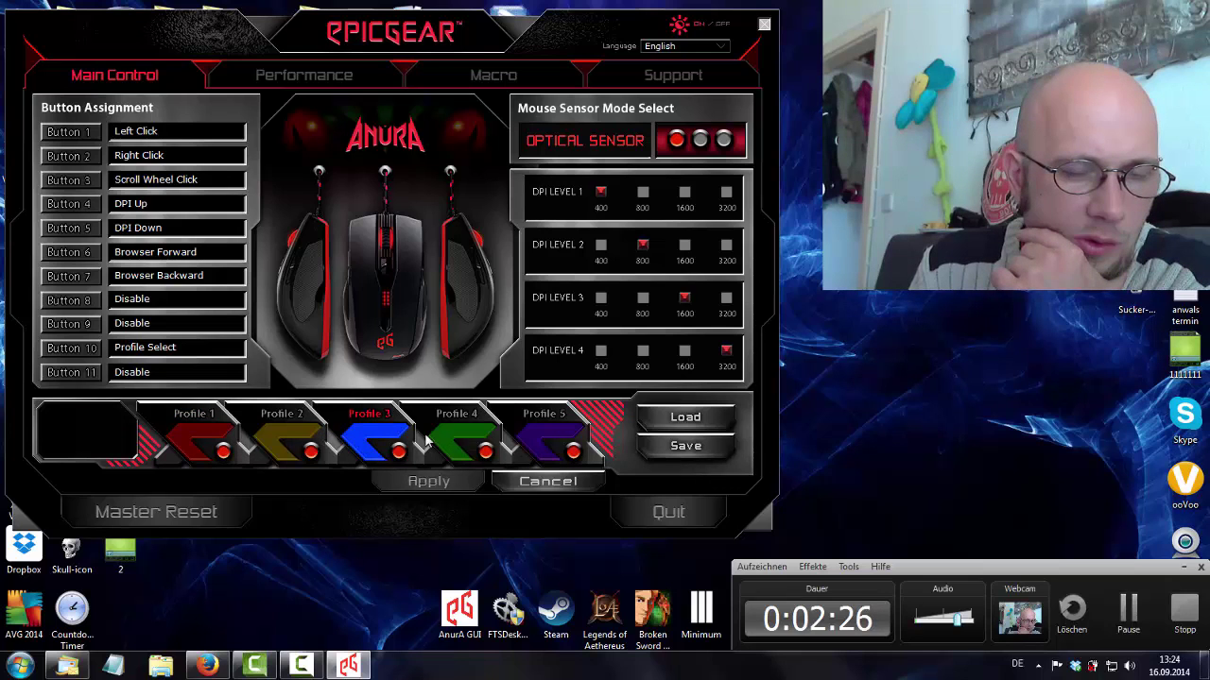
left_click(464, 442)
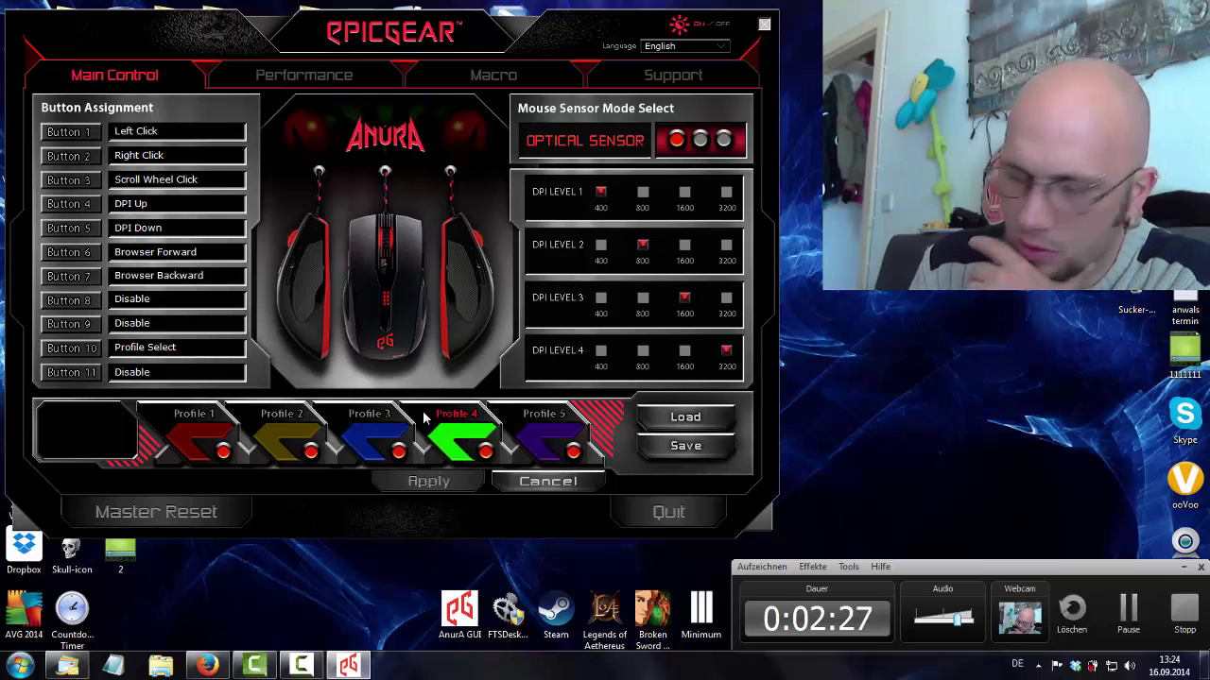
left_click(685, 446)
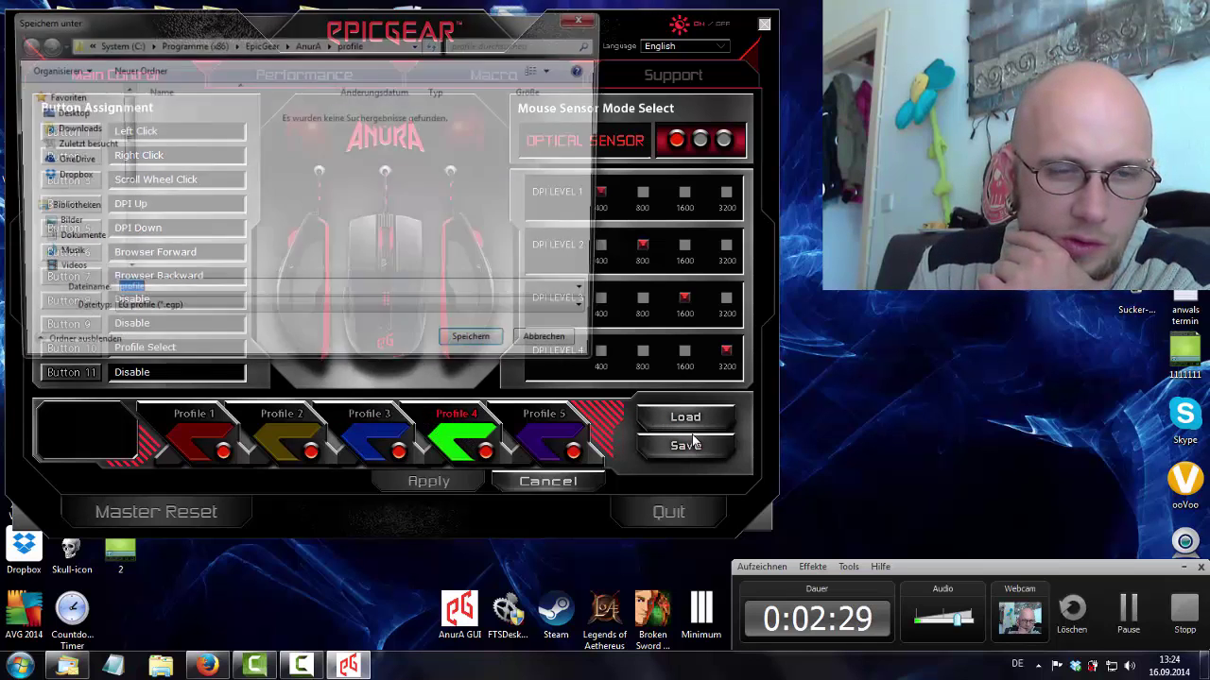
left_click(480, 351)
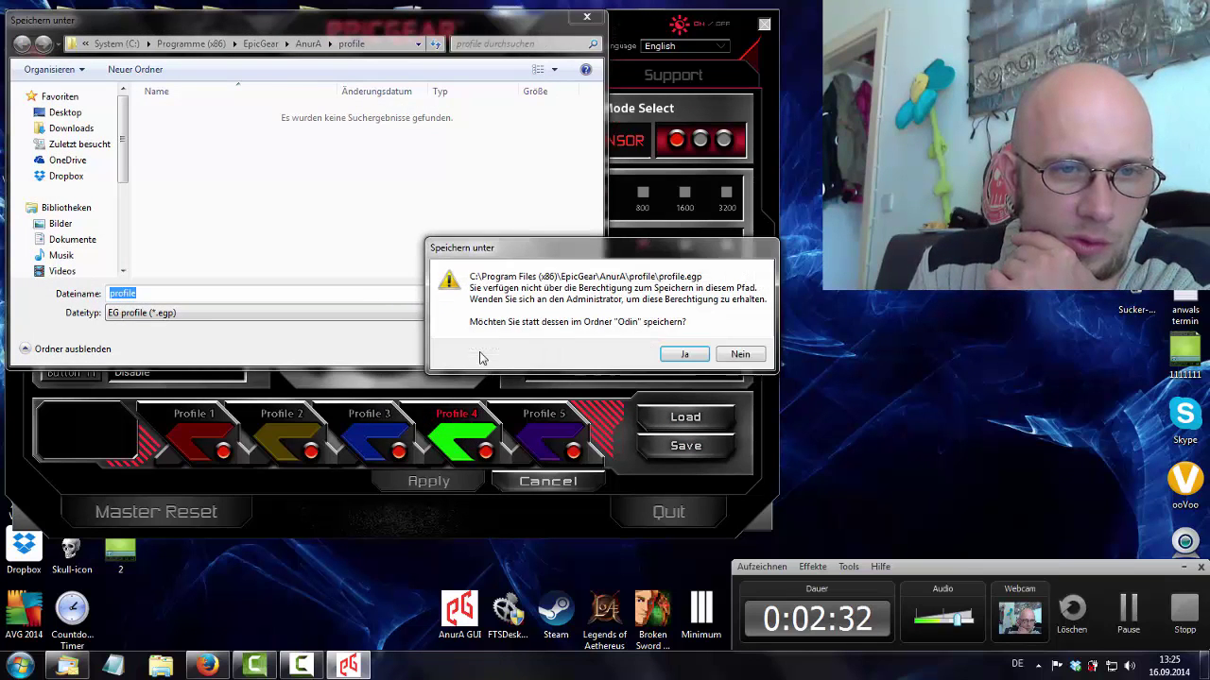
key("Return")
left_click(464, 346)
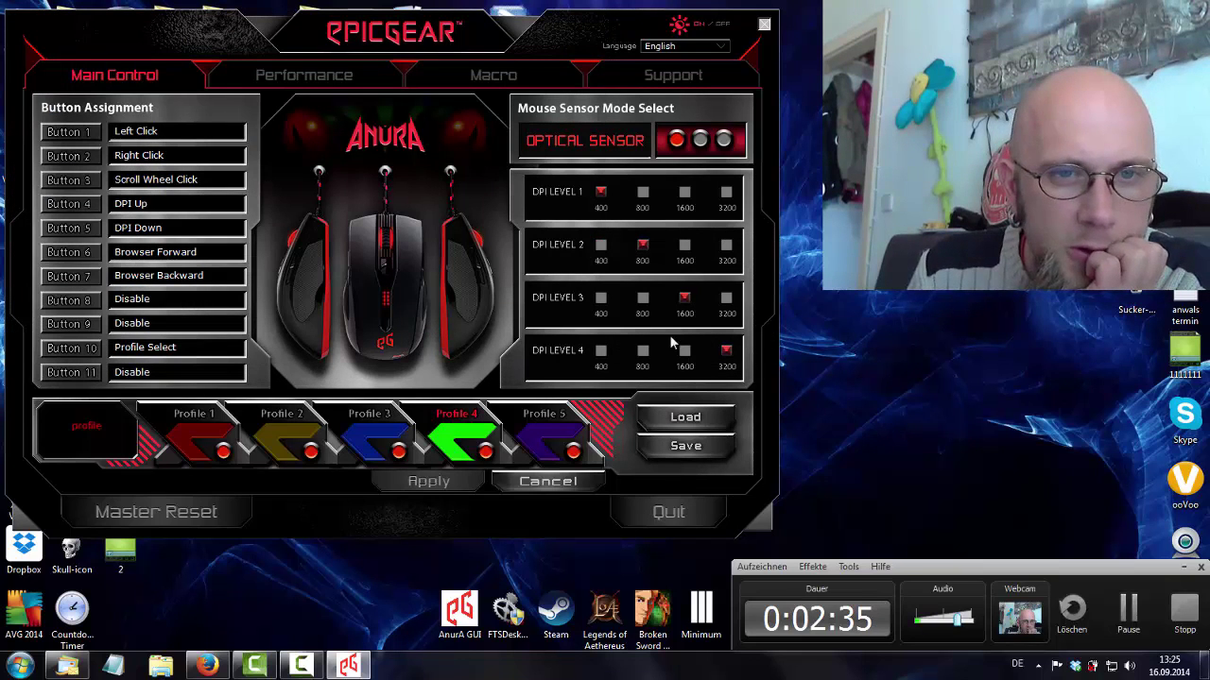
Switch Profile 4 to Laser Sensor mode and look over its Performance and Macro settings
left_click(723, 141)
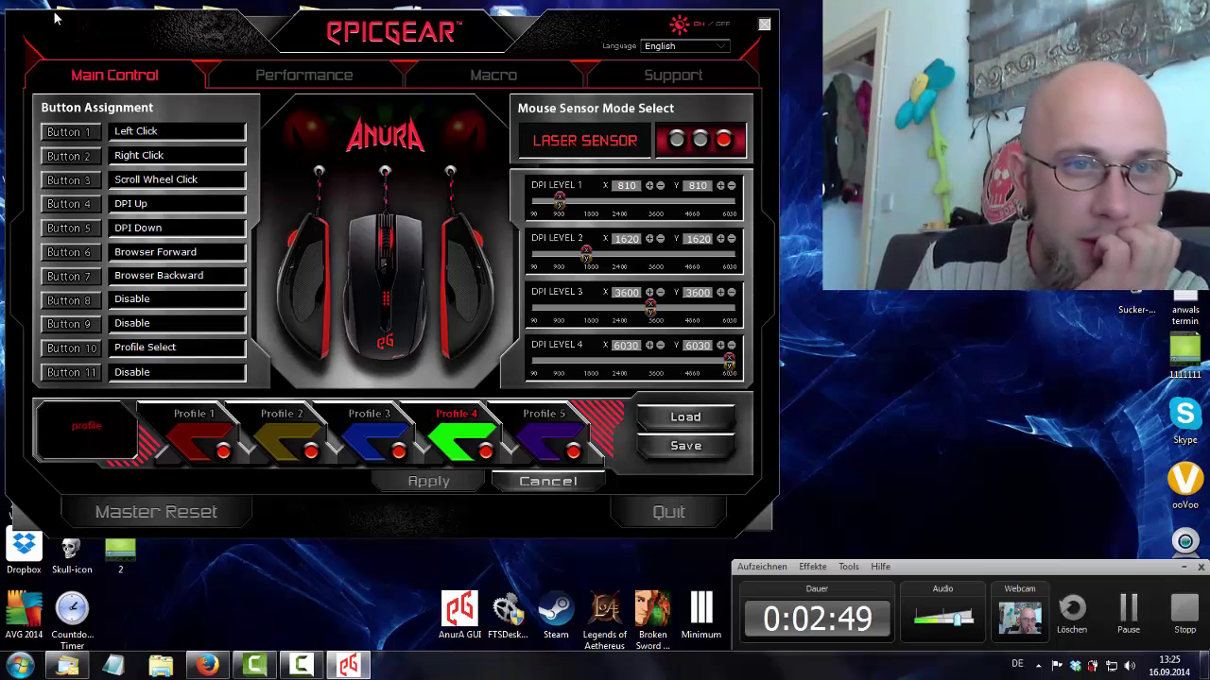
left_click(276, 79)
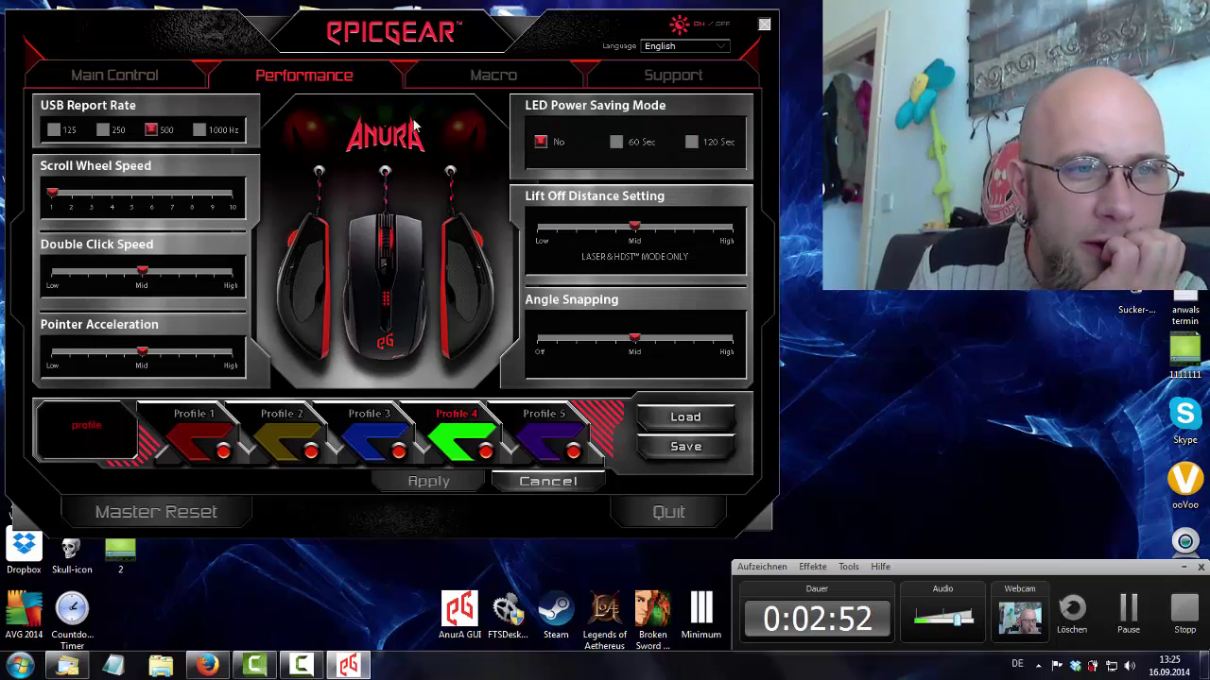
left_click(493, 82)
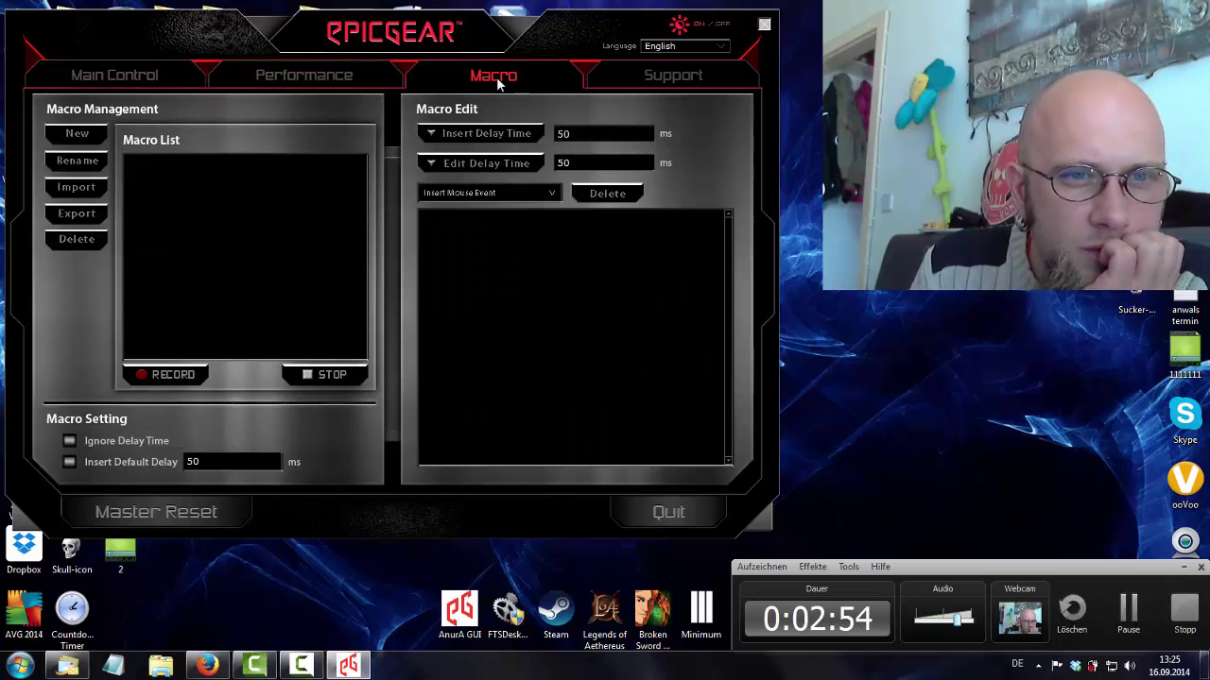
Set Profile 4's LED power saving mode to 60 Sec and save it as profile in the suggested personal folder
left_click(354, 85)
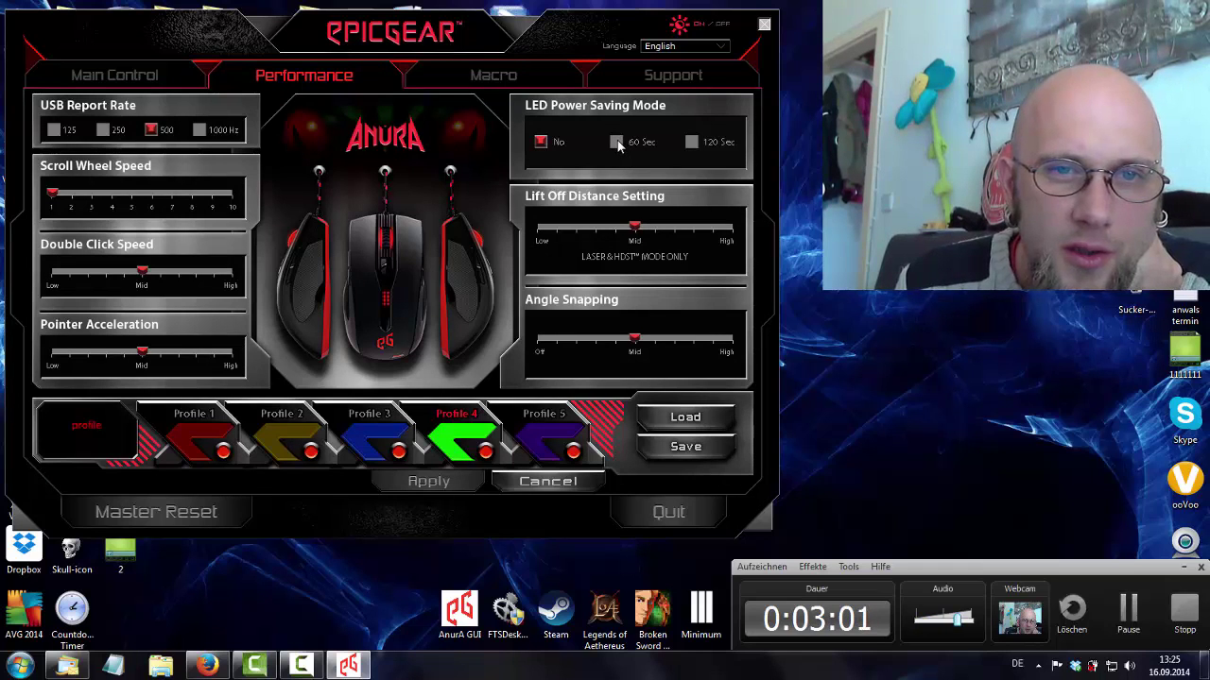
left_click(680, 447)
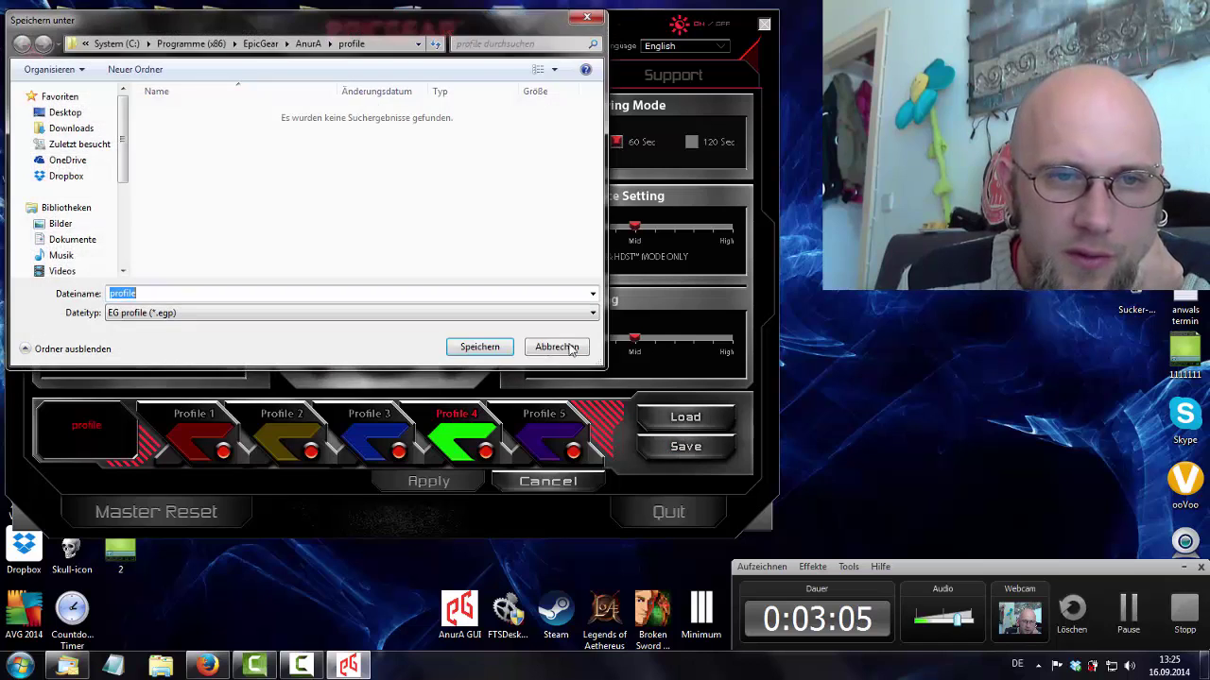
left_click(479, 347)
left_click(680, 355)
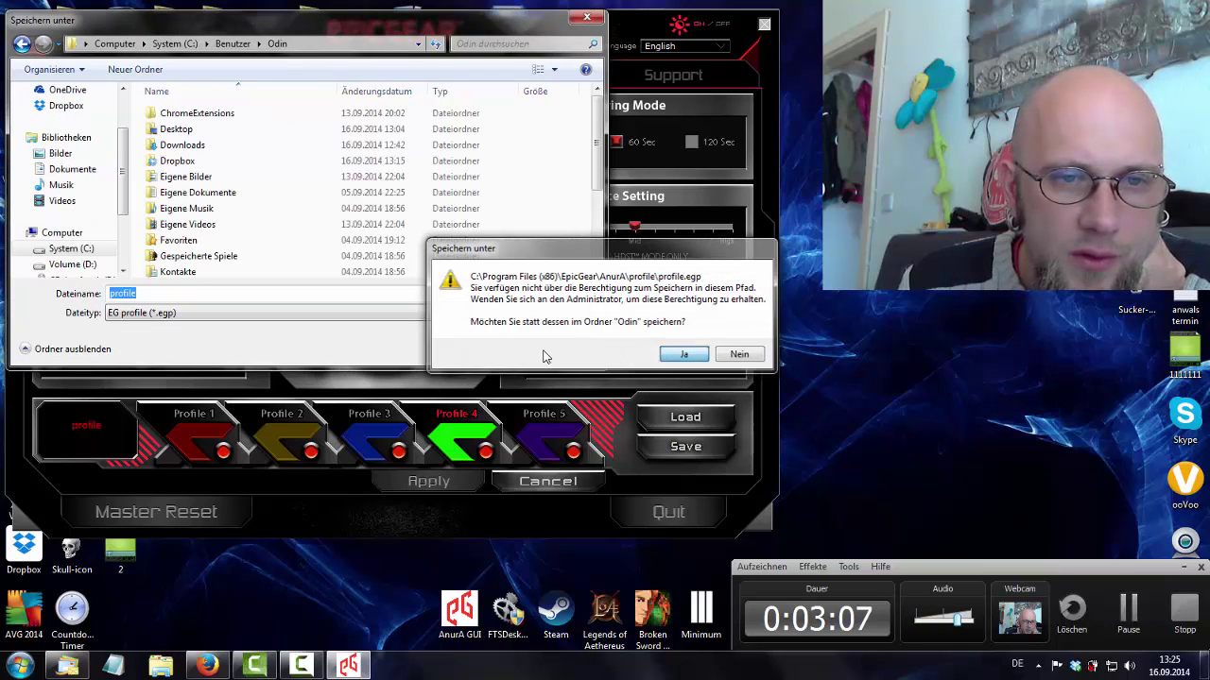
left_click(482, 350)
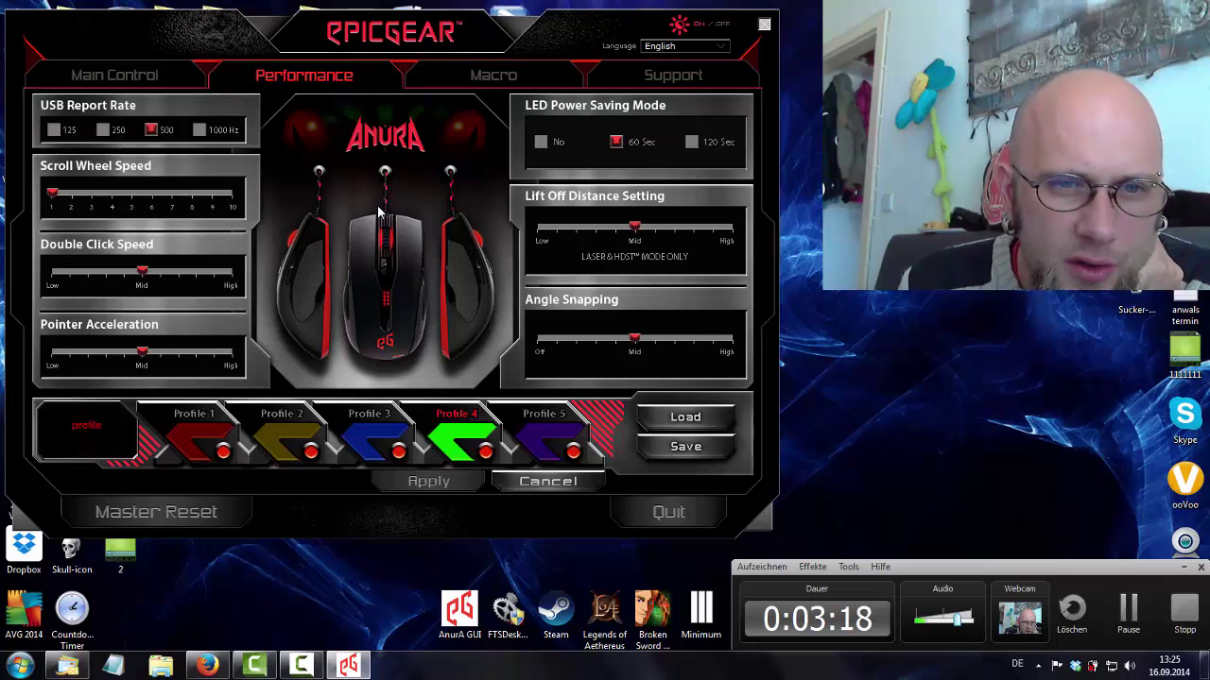
View the Macro settings, return to Main Control and check the available interface languages, keeping English
left_click(442, 74)
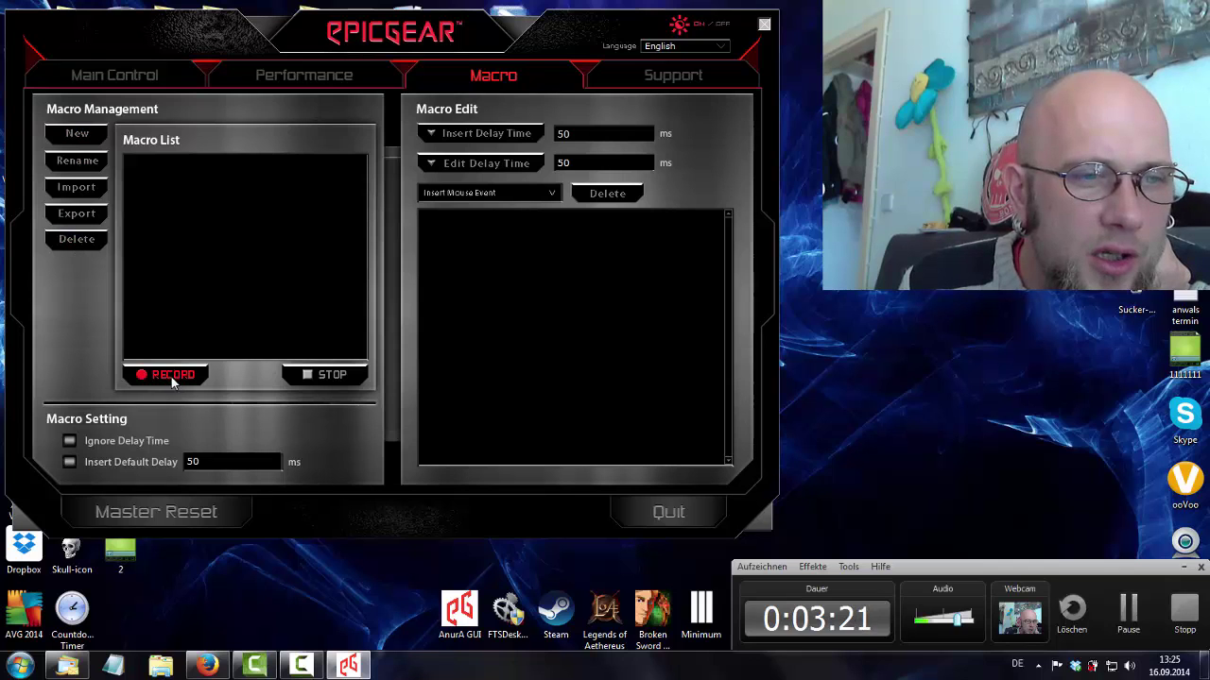
left_click(154, 77)
left_click(723, 47)
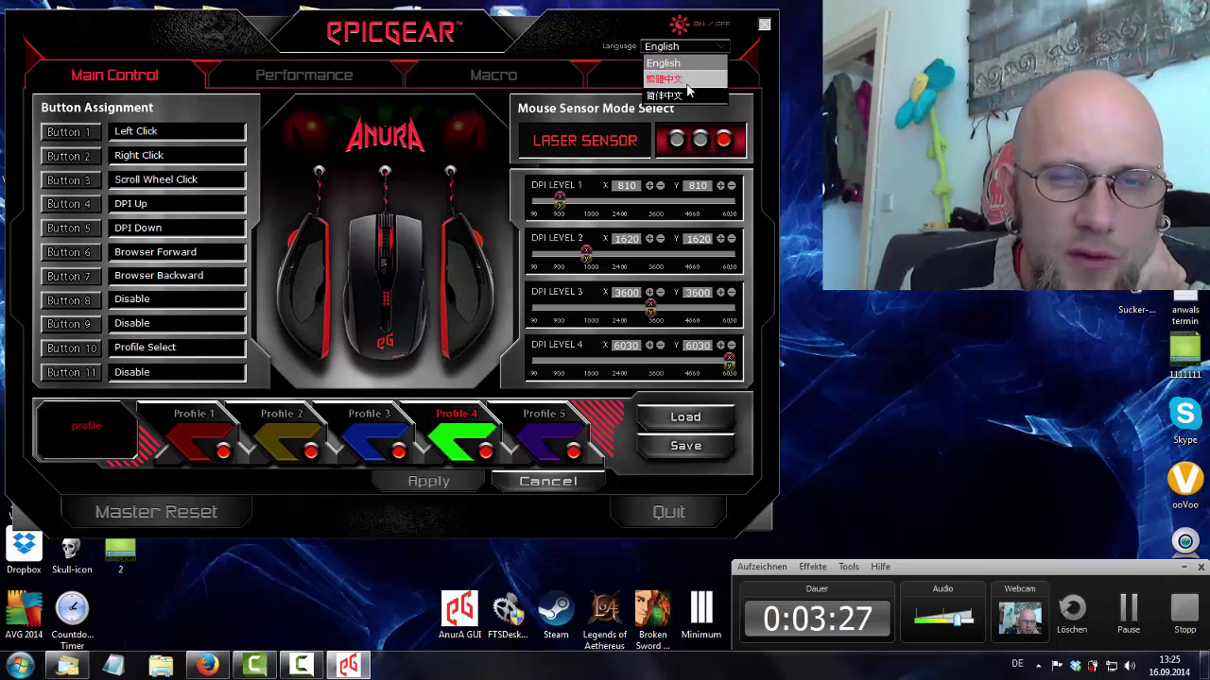
left_click(685, 62)
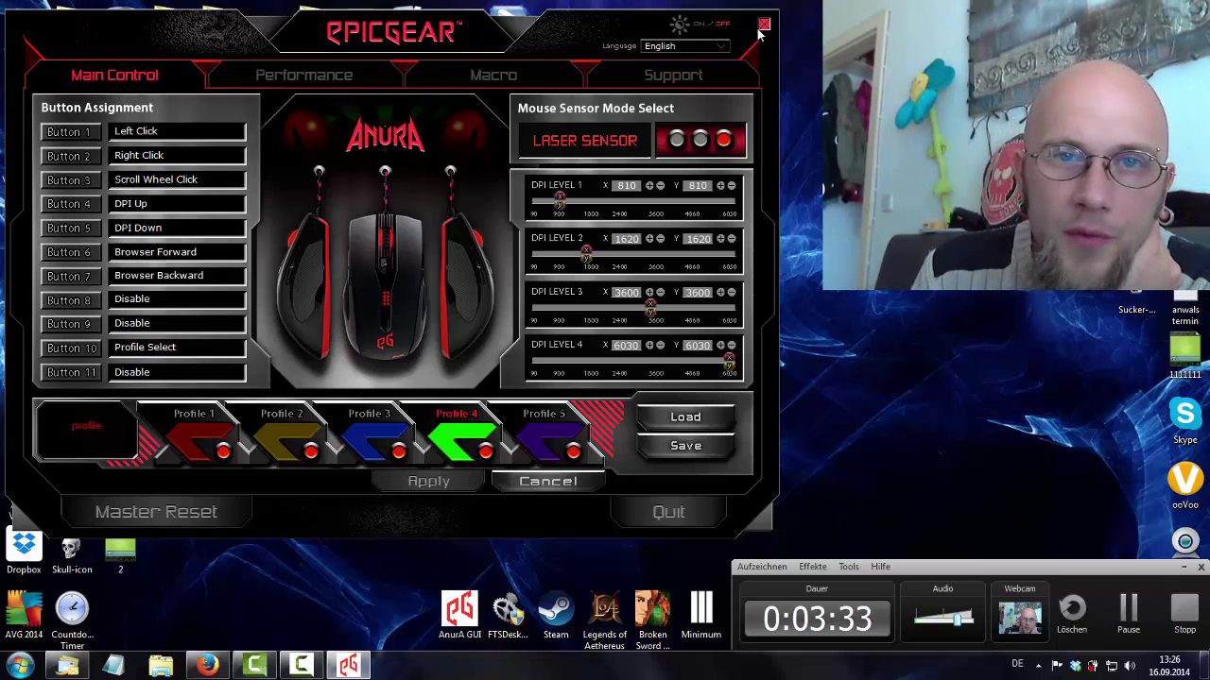
Switch the mouse light back on and select Profile 1
left_click(723, 29)
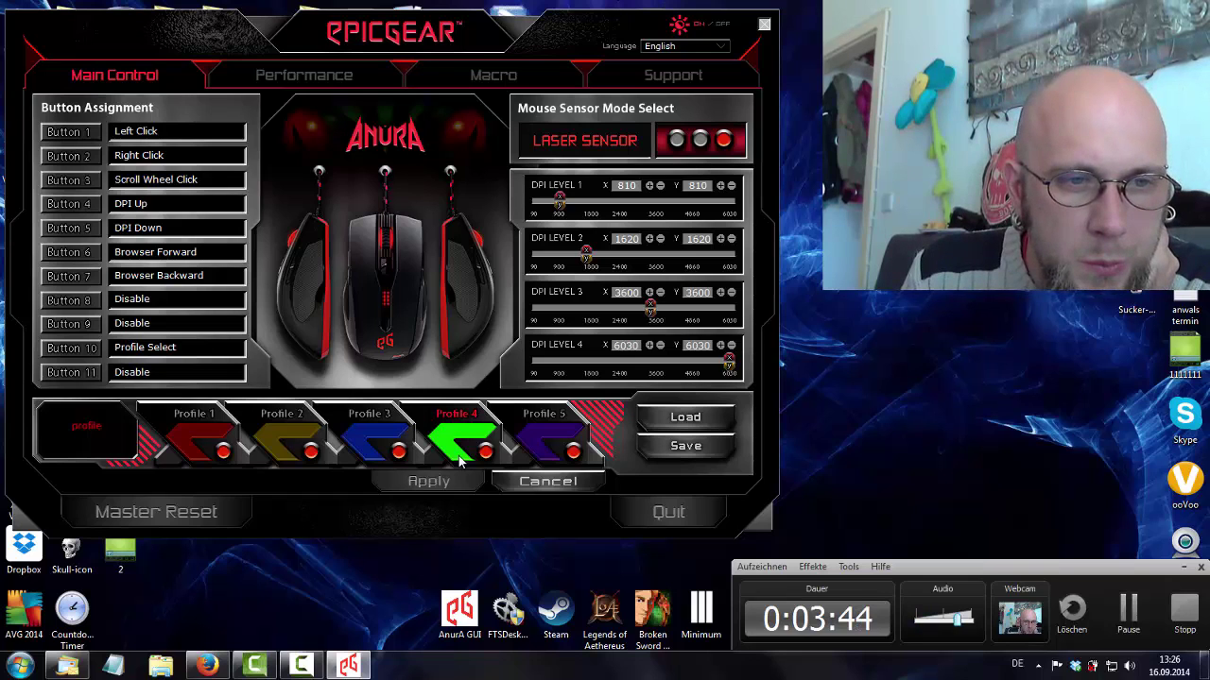
left_click(186, 444)
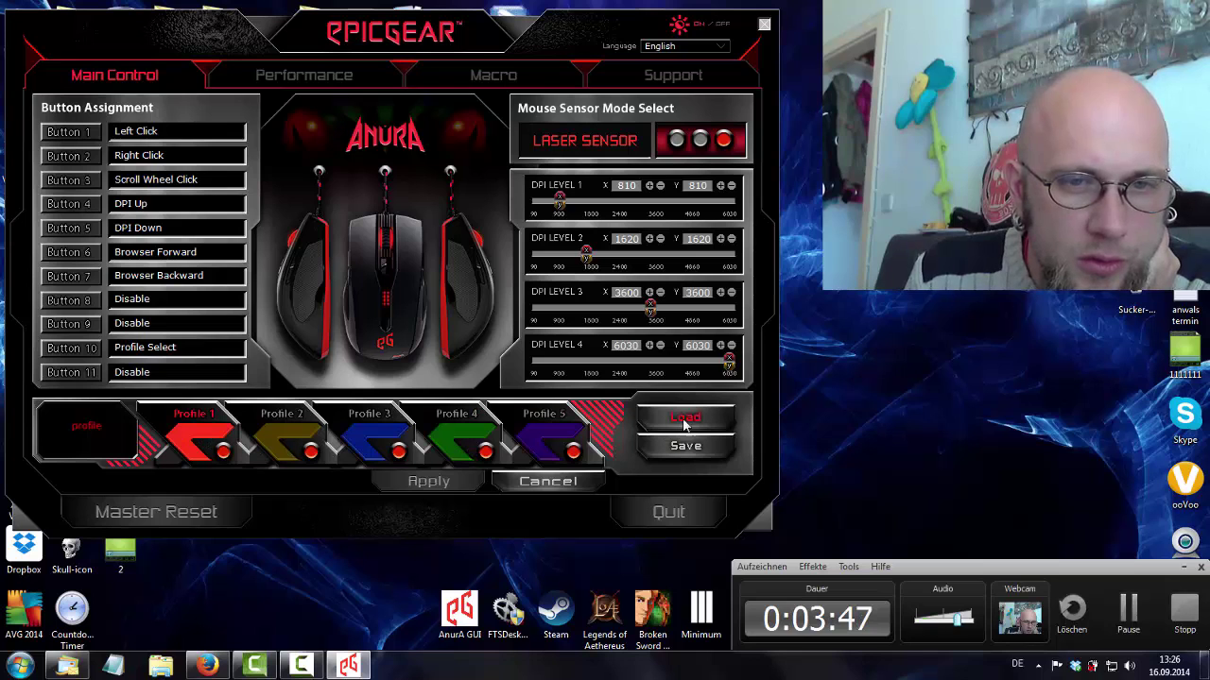
Exit the AnurA program, relaunch it from the desktop and move its window clear of the webcam picture
left_click(764, 25)
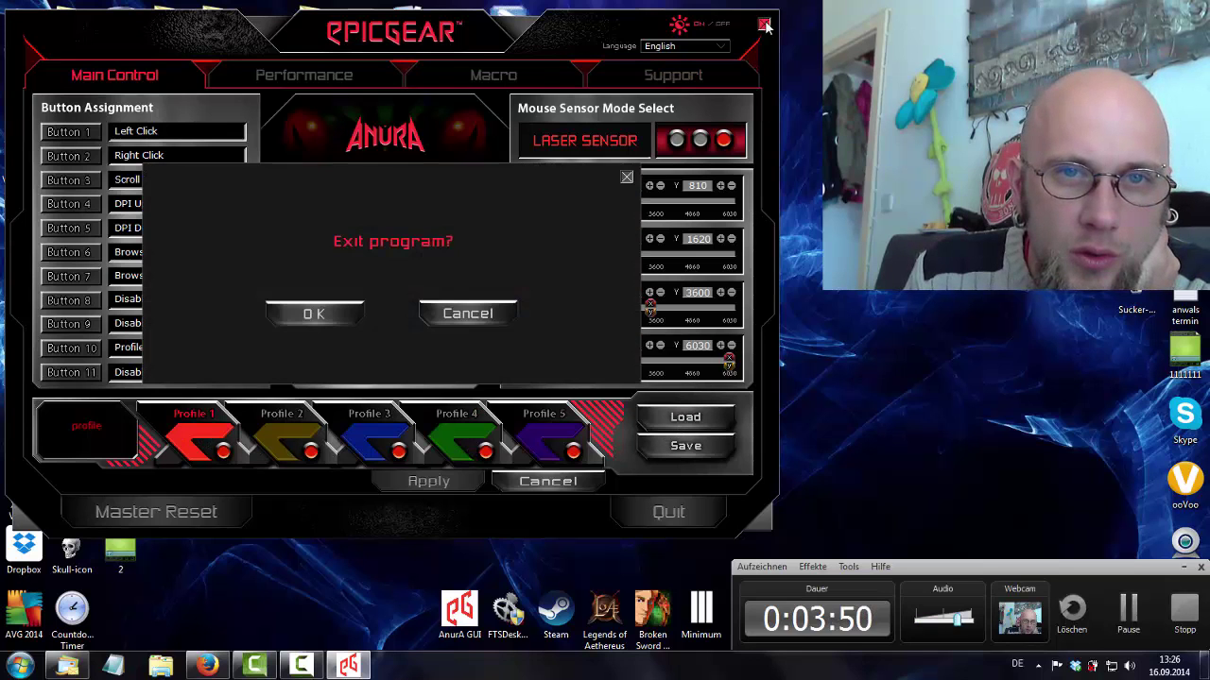
left_click(346, 312)
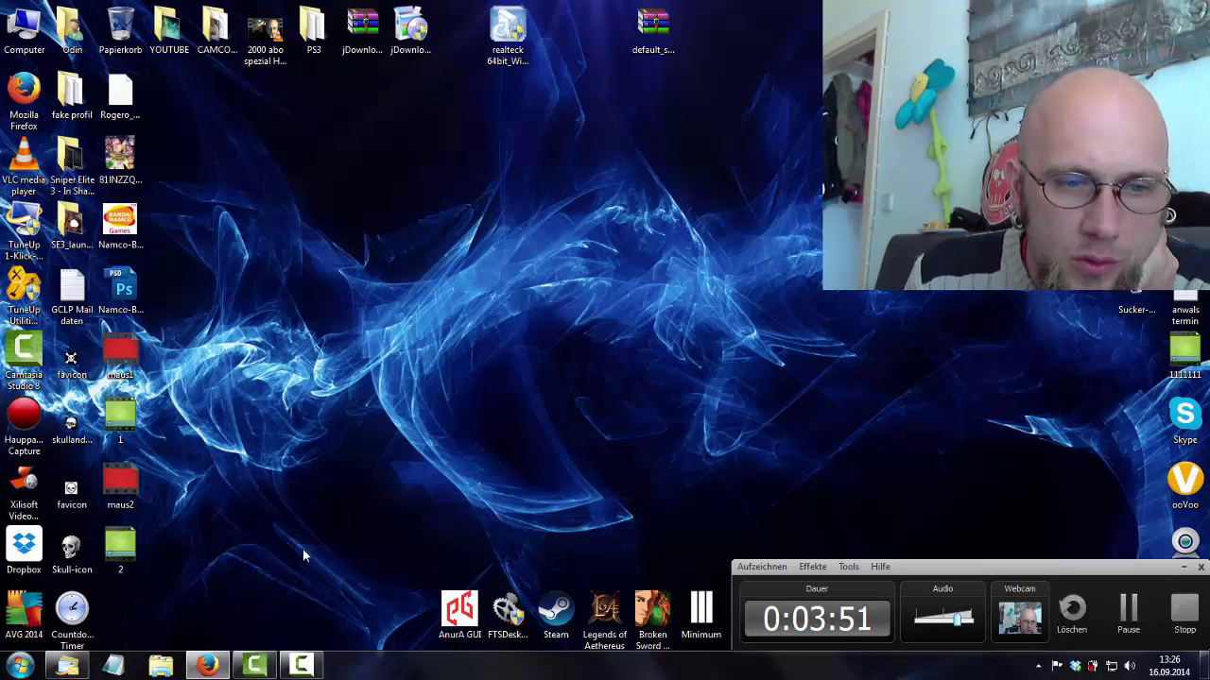
double_click(457, 608)
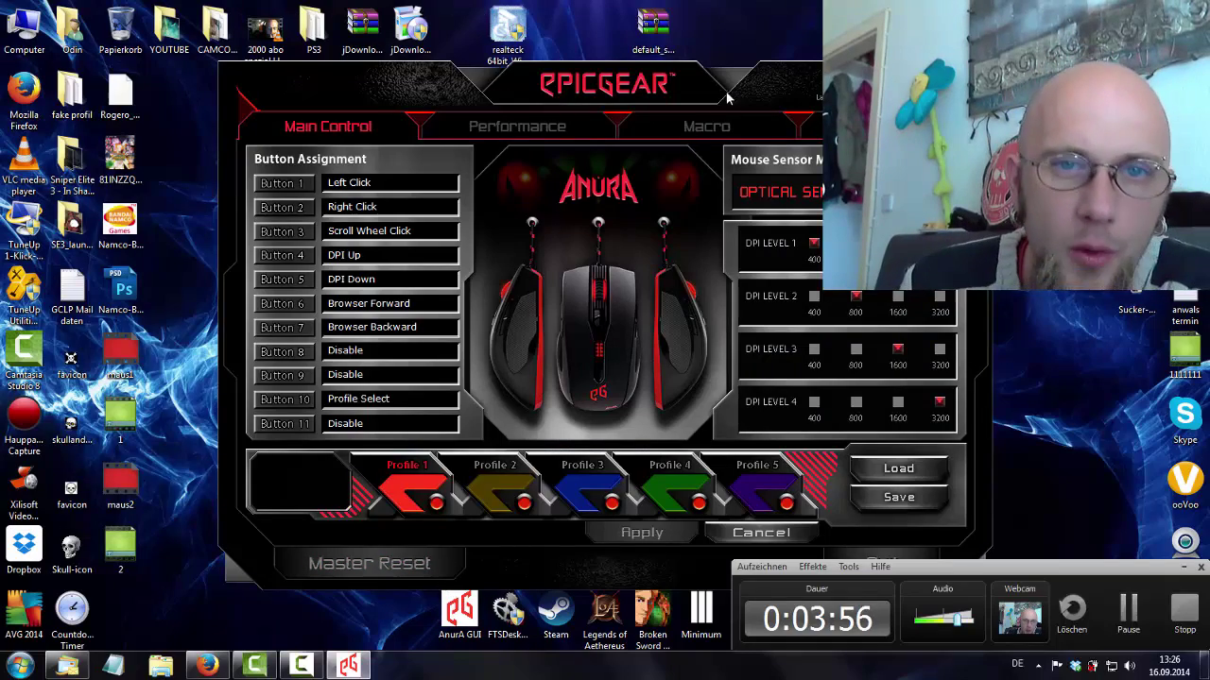
left_click_drag(730, 95, 539, 54)
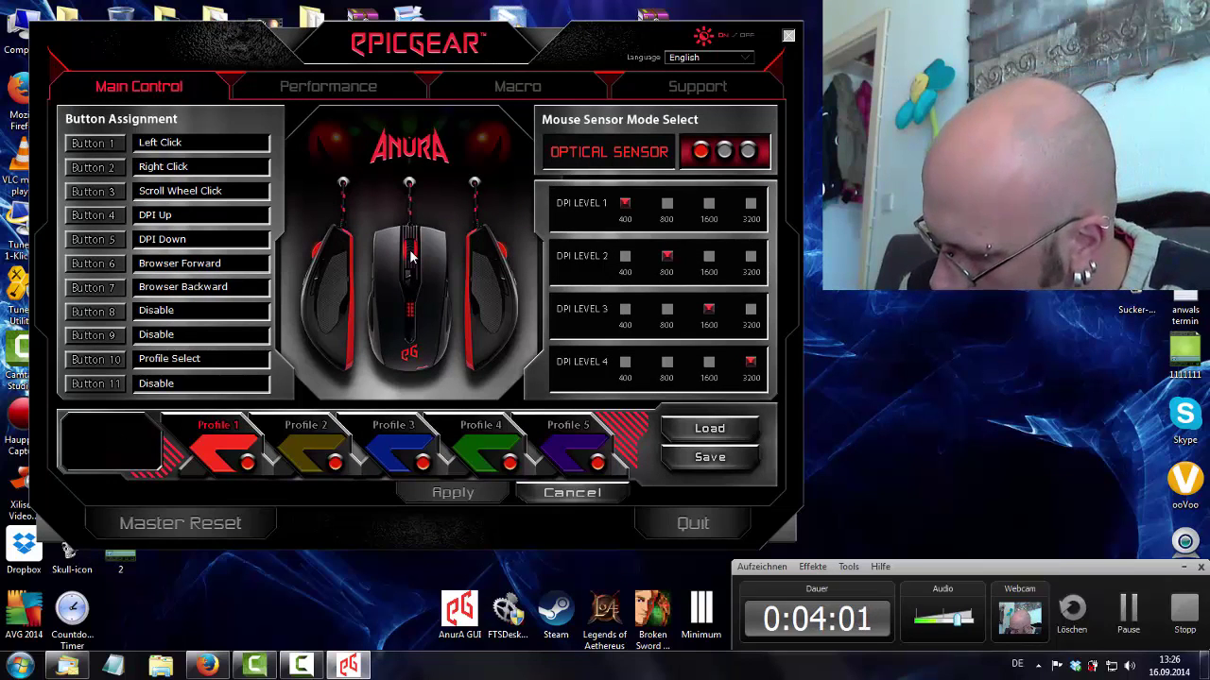
View the DPI levels of the HDST and Laser sensor modes and return to Optical Sensor
left_click(734, 156)
left_click(747, 154)
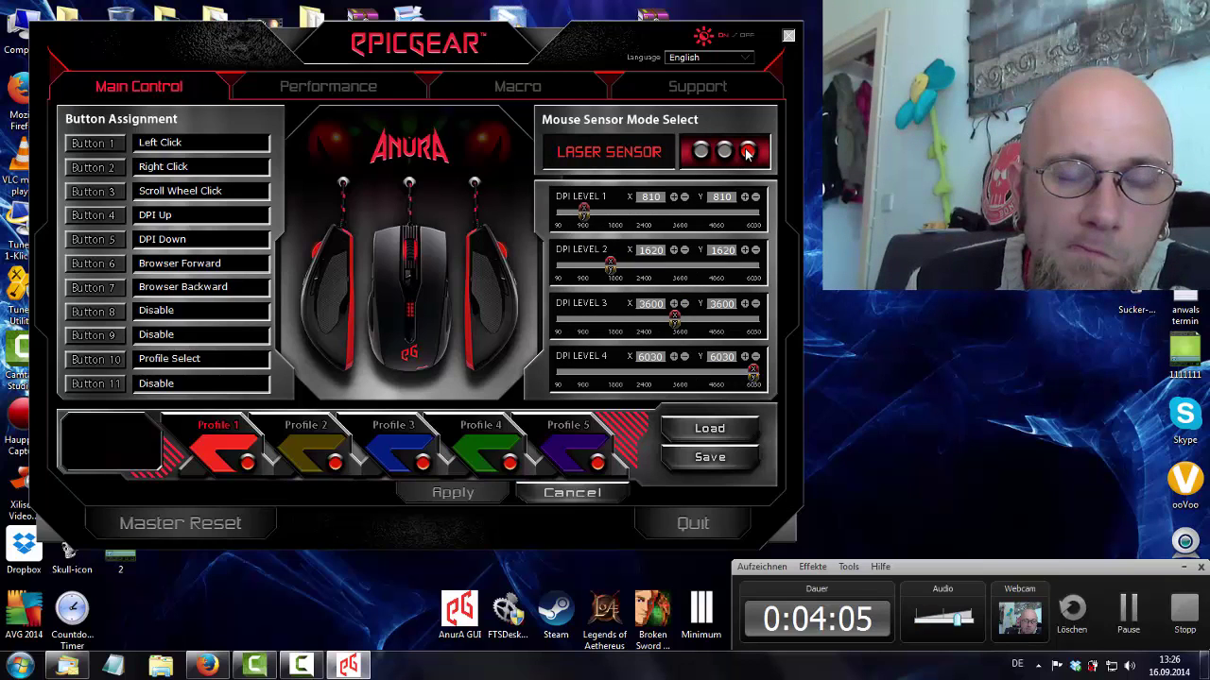
left_click(700, 153)
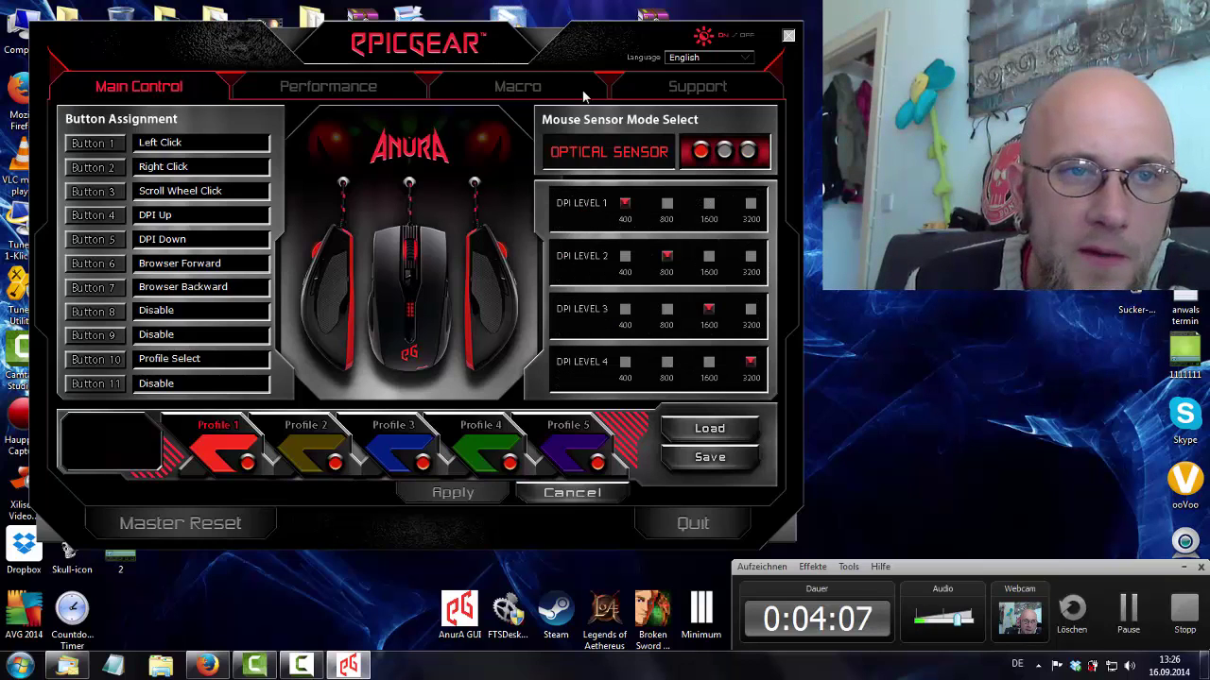
Check the Performance settings, select Profile 4 and save it as profile in the suggested personal folder
left_click(381, 94)
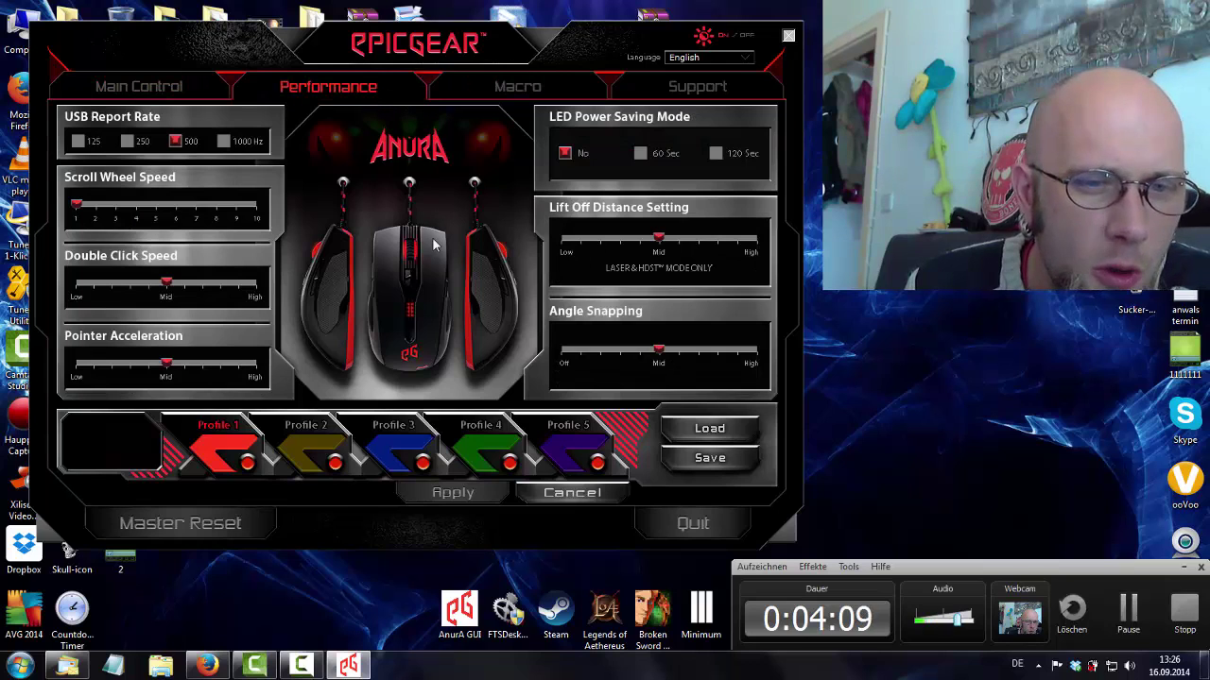
left_click(511, 473)
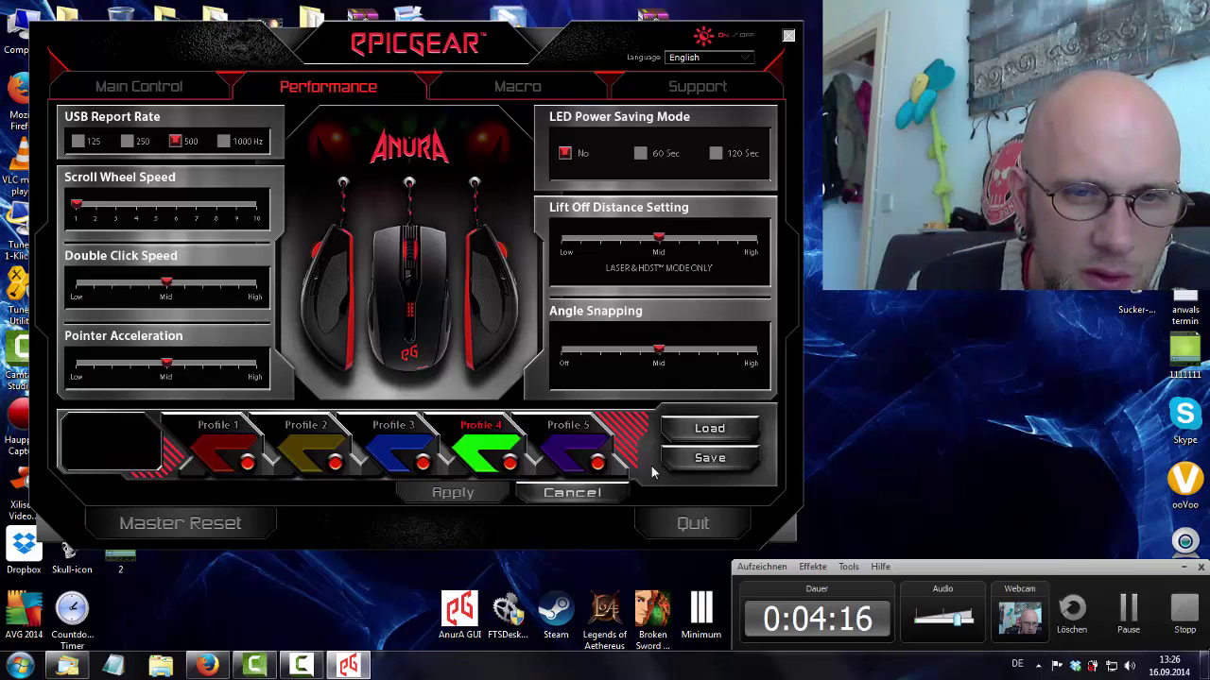
left_click(710, 458)
left_click(640, 430)
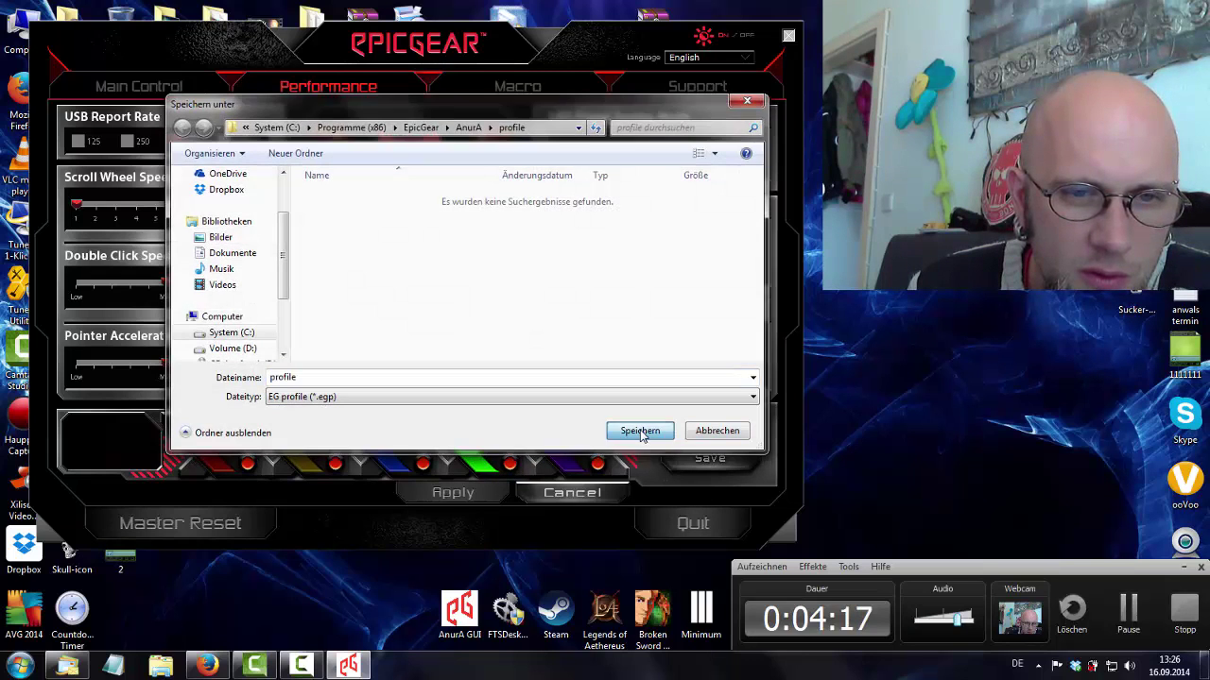
left_click(685, 355)
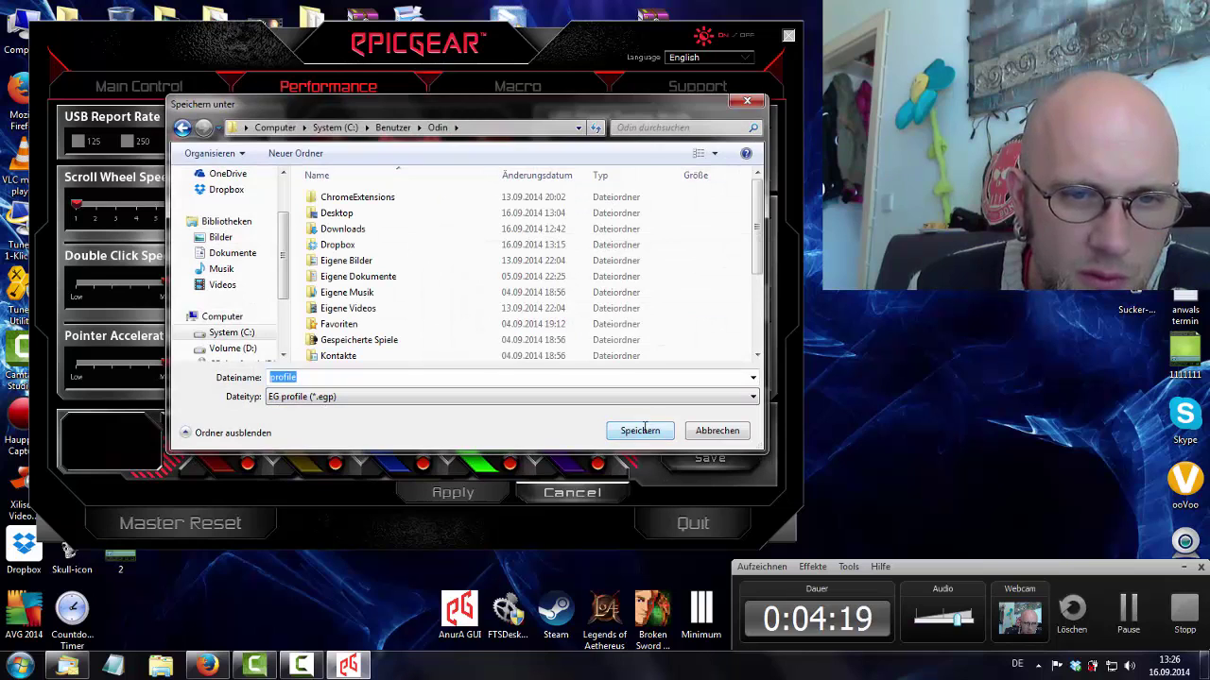
left_click(643, 427)
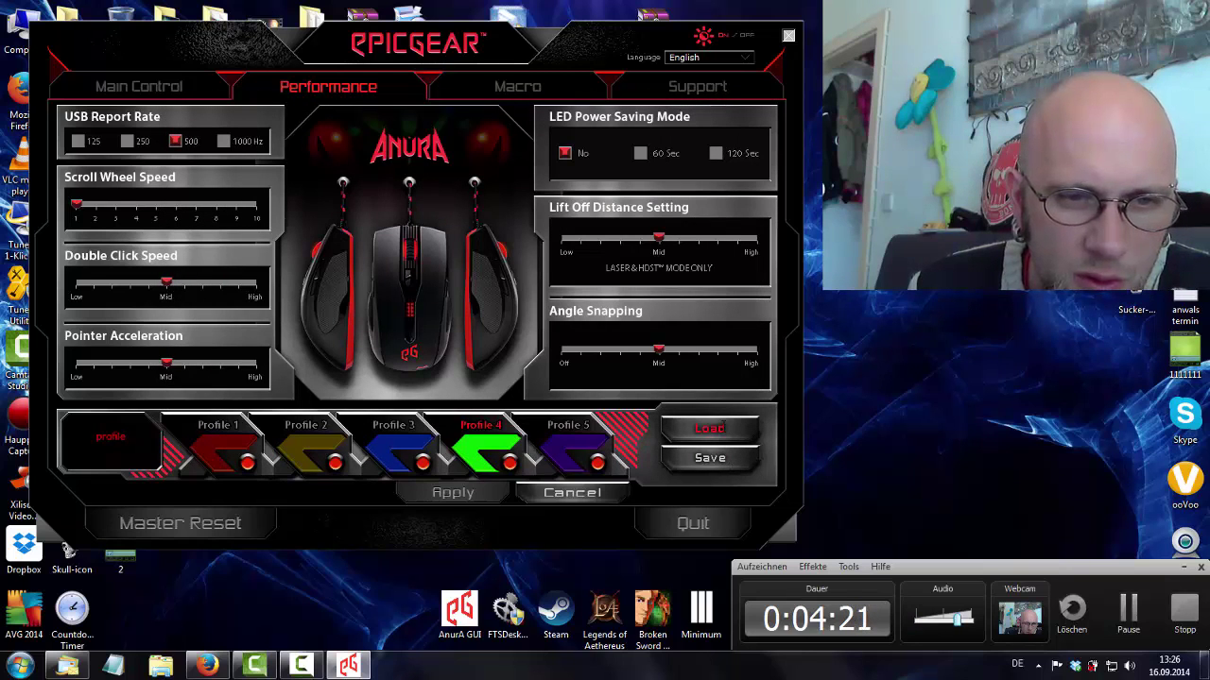
Try to load the EG profile named profile from the default AnurA profile folder
left_click(716, 428)
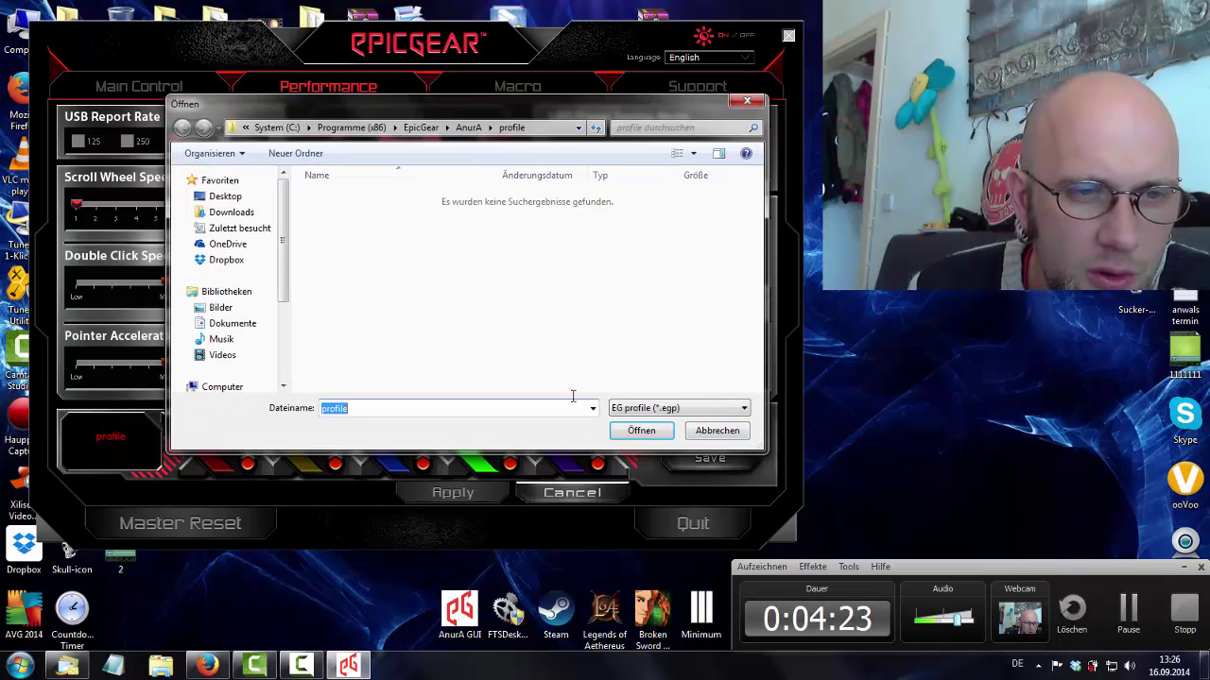
left_click(648, 430)
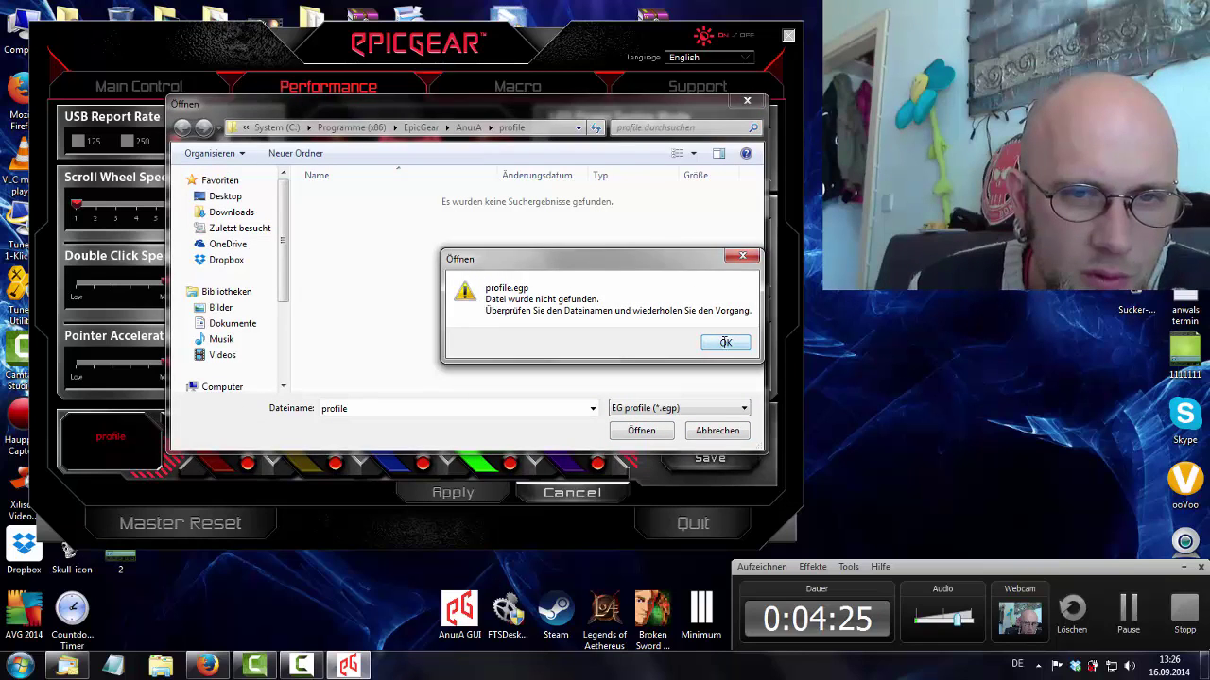
left_click(724, 343)
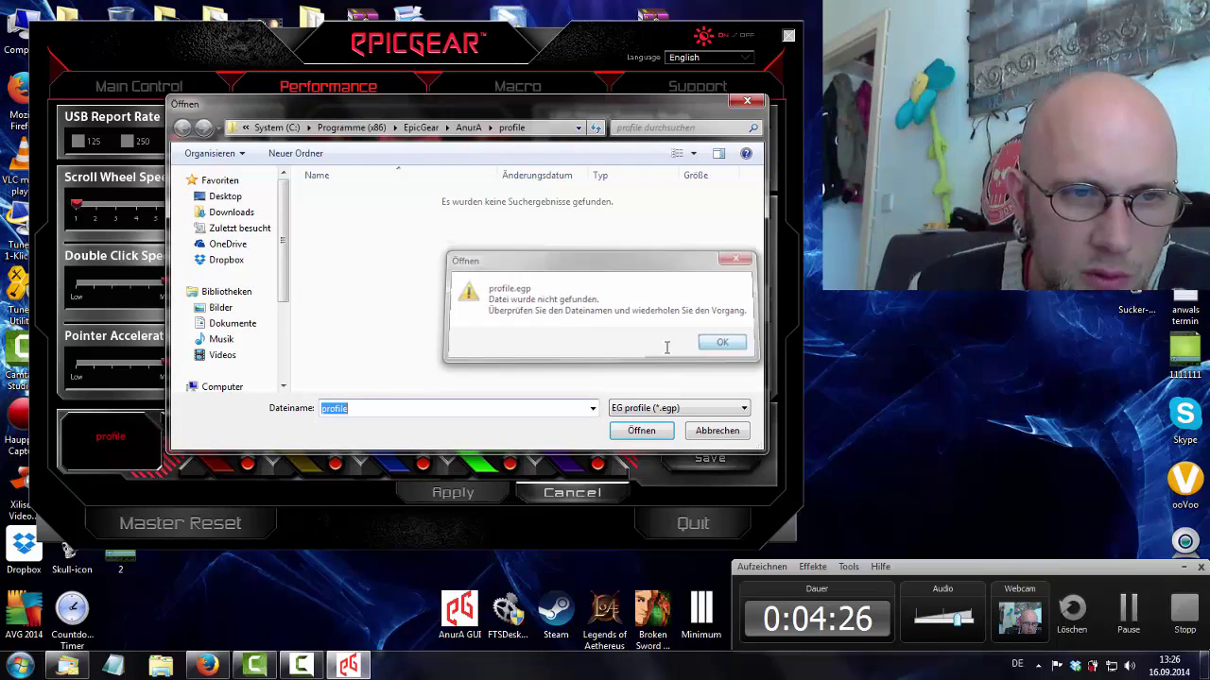
left_click(745, 101)
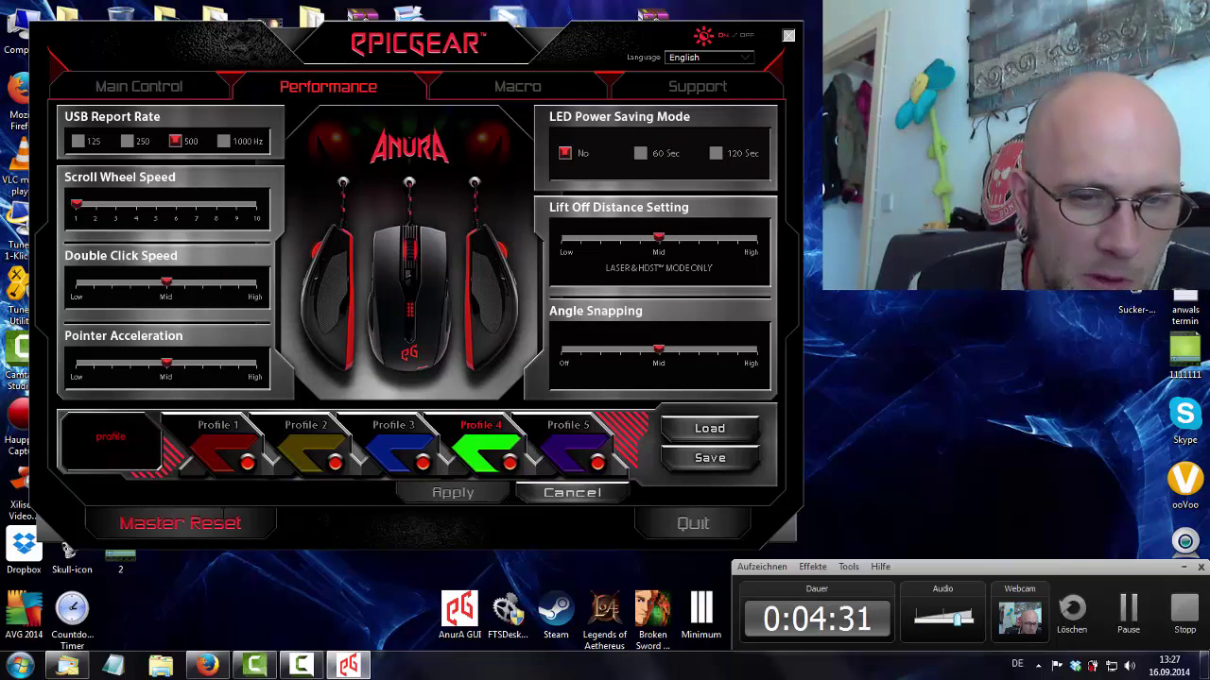
Perform a Master Reset of all mouse settings to their defaults and shift the AnurA window slightly
left_click(179, 522)
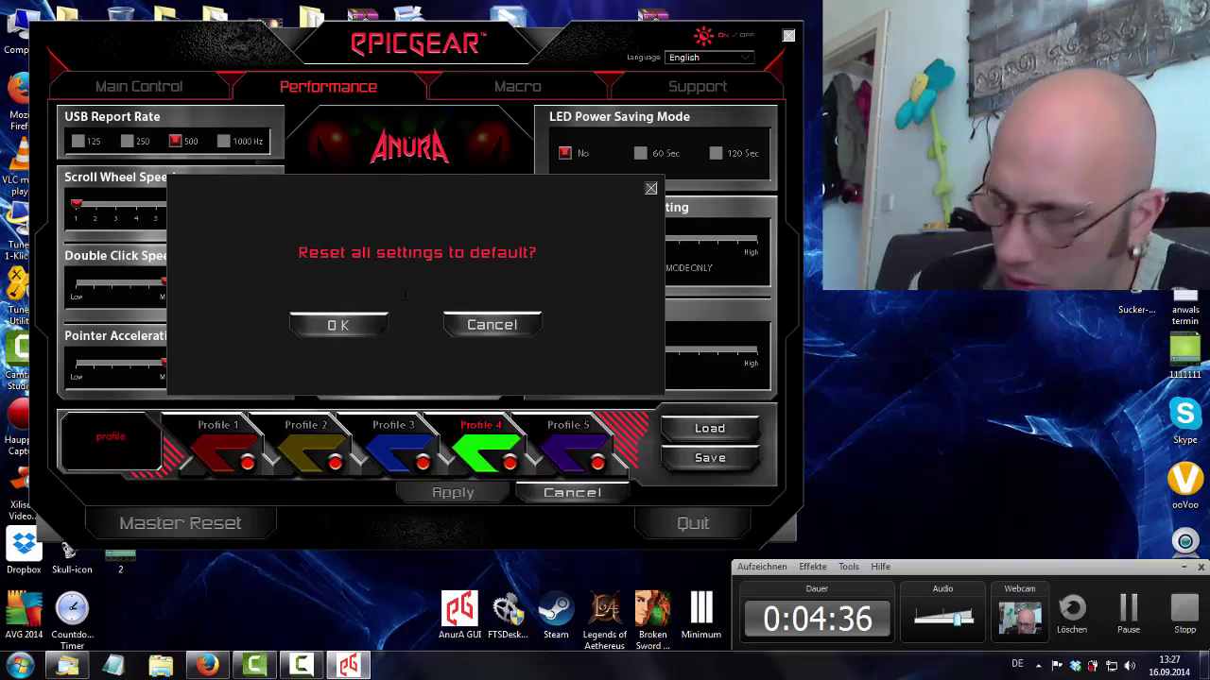
key("Return")
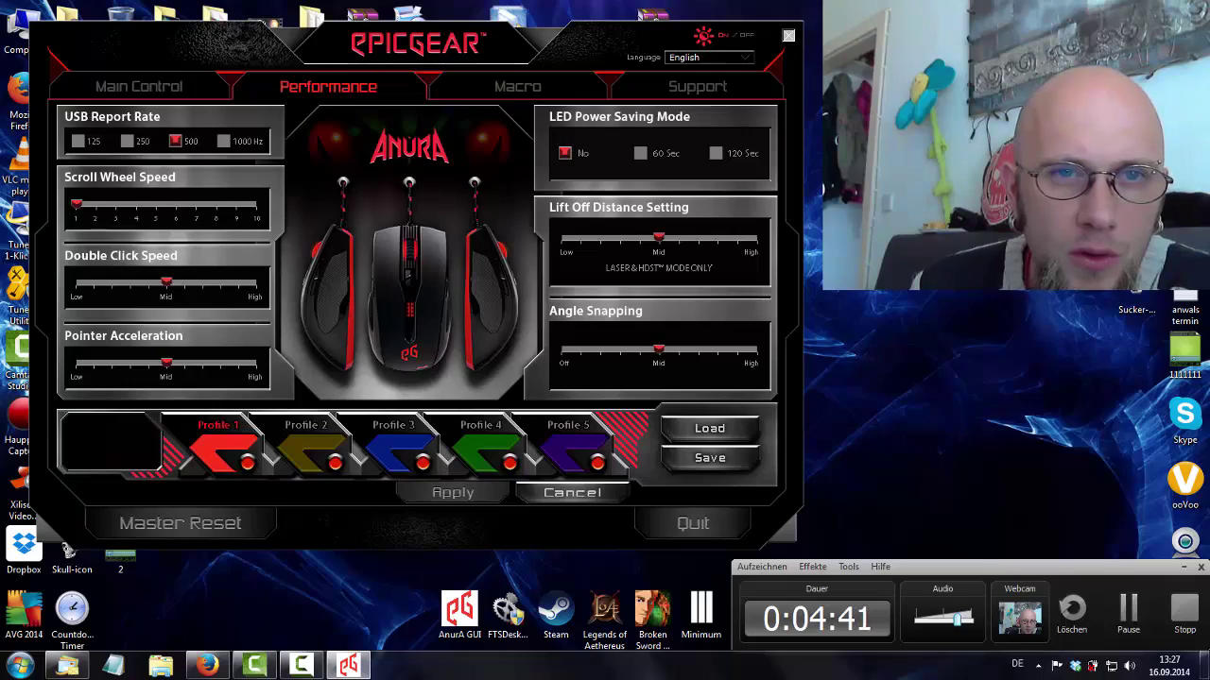
mouse_move(529, 42)
left_mouse_down()
mouse_move(580, 80)
mouse_move(748, 75)
mouse_move(465, 71)
mouse_move(613, 43)
mouse_move(536, 34)
left_mouse_up()
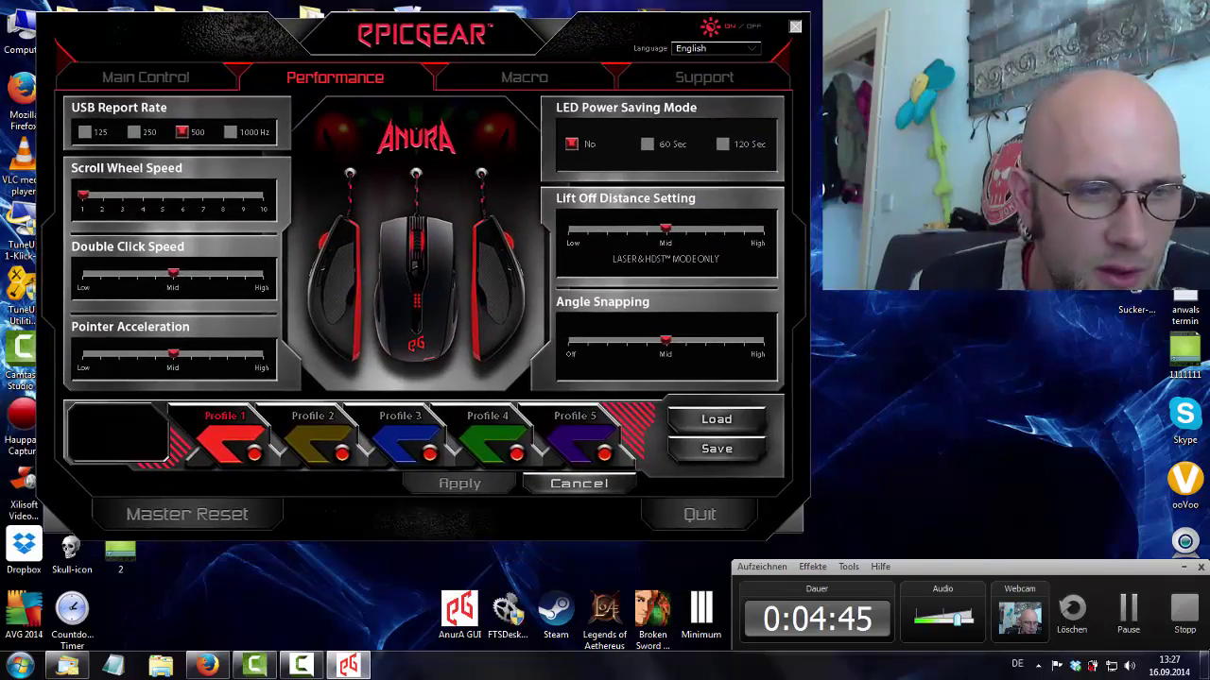
Apply Profile 3 to the AnurA mouse and confirm, followed by applying Profile 4 the same way
left_click(402, 437)
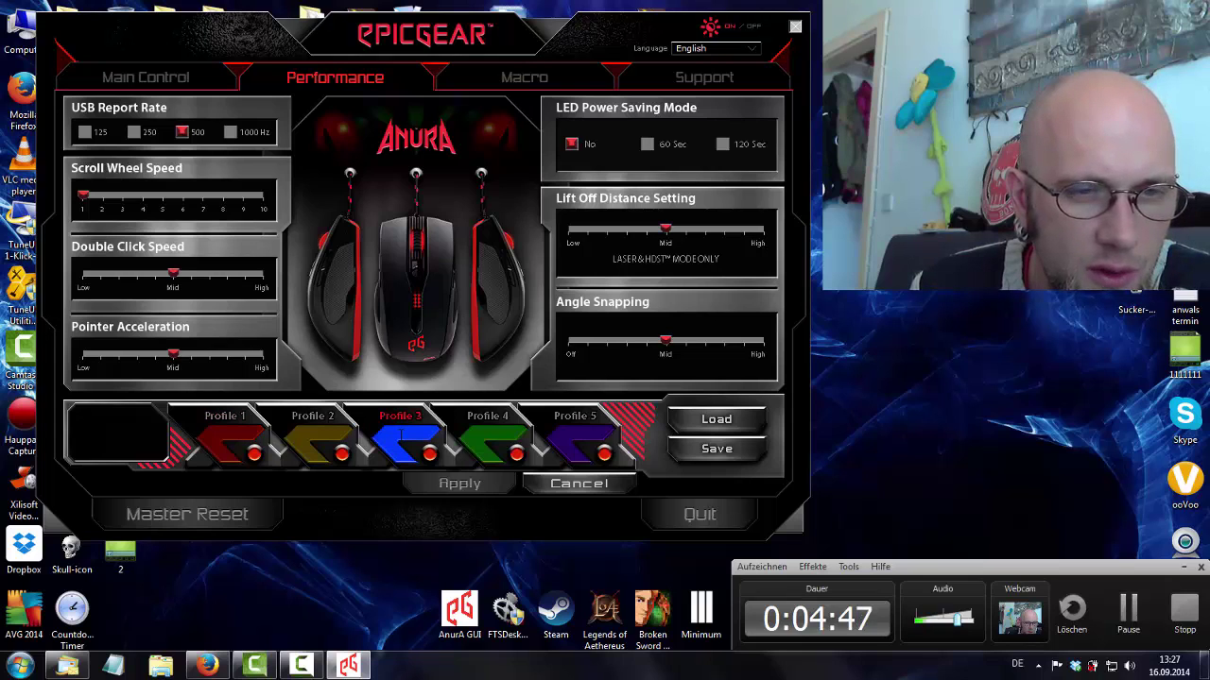
left_click(461, 483)
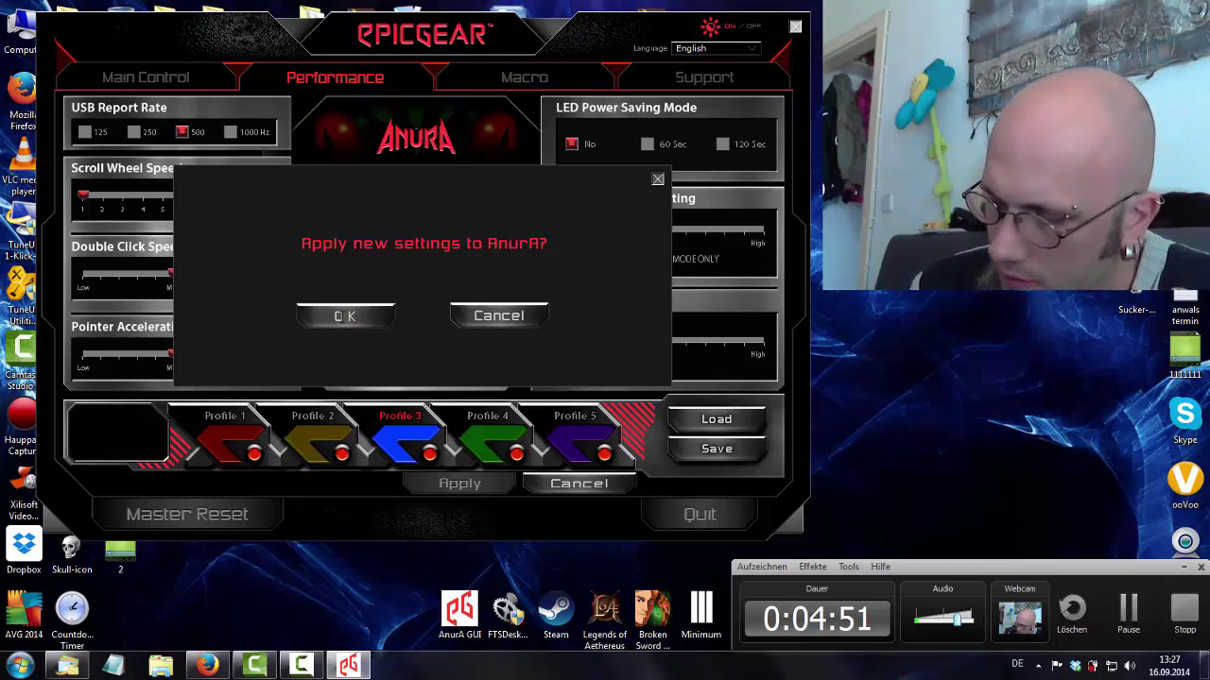
left_click(346, 316)
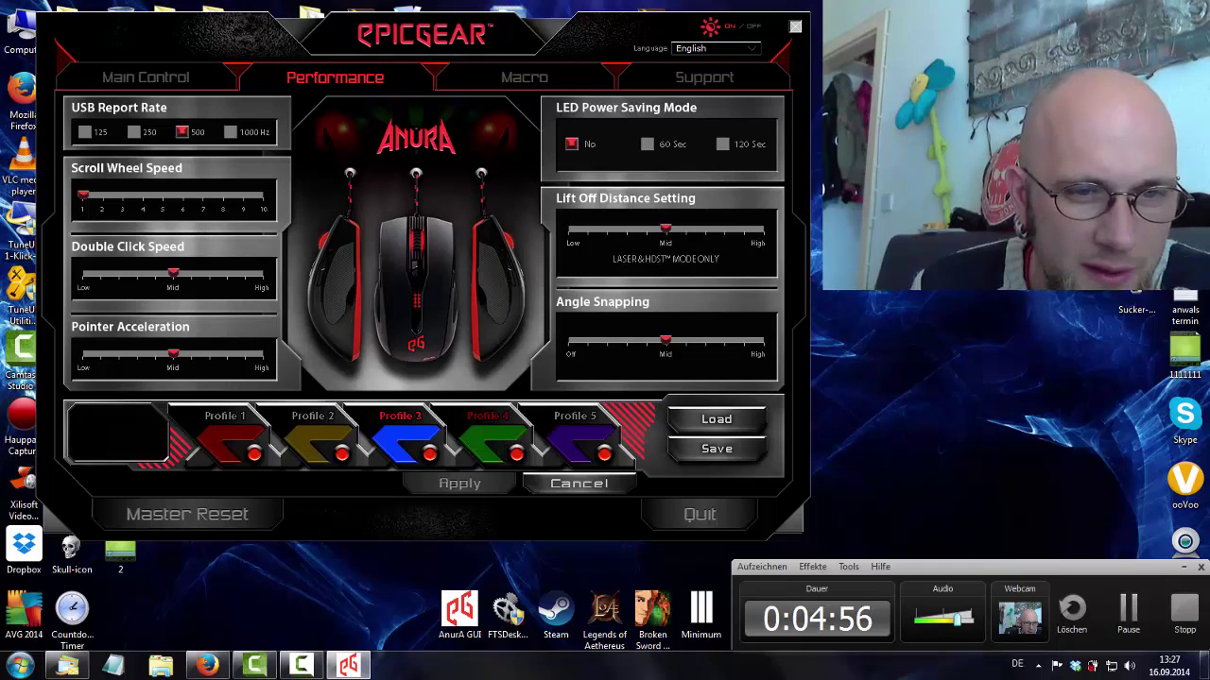
left_click(492, 435)
left_click(471, 484)
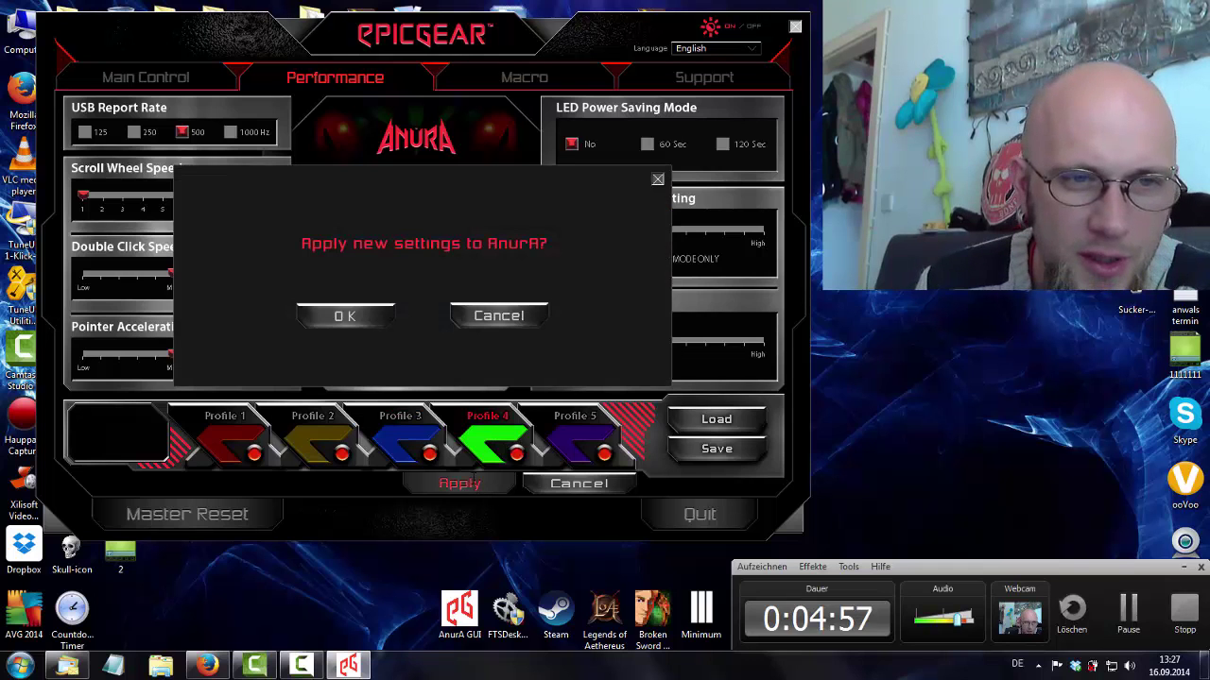
left_click(370, 316)
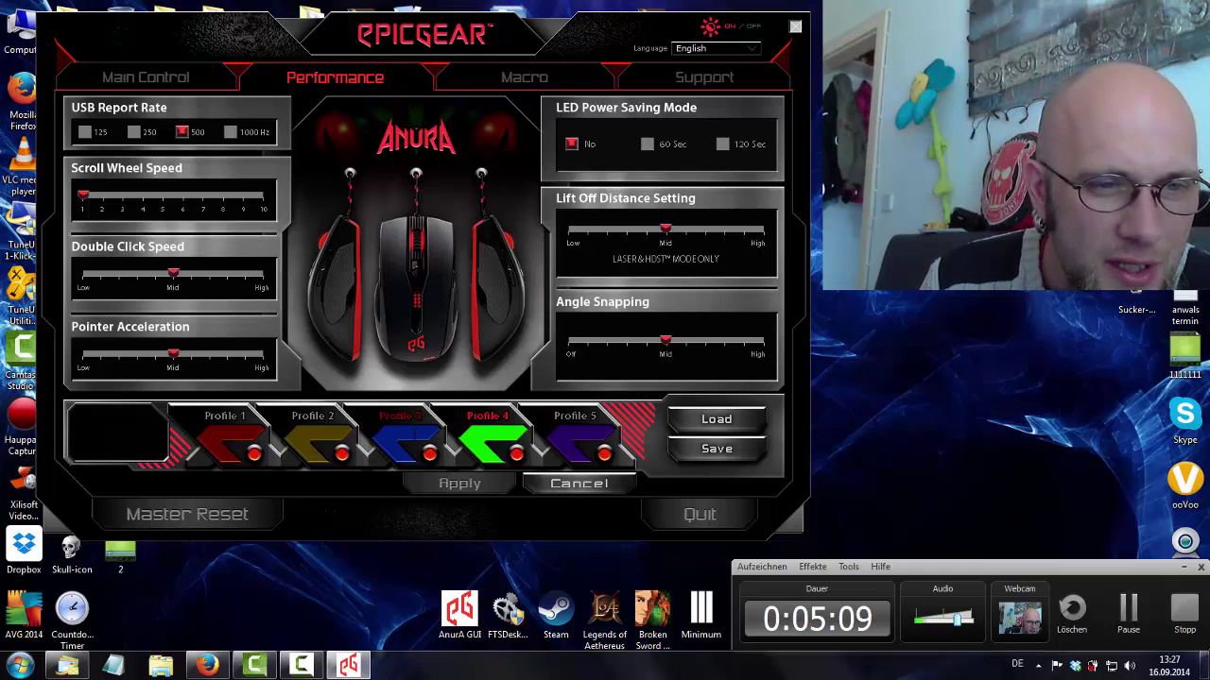
Switch the mouse to Profile 2 and apply it, followed by applying Profile 5
left_click(312, 437)
left_click(460, 483)
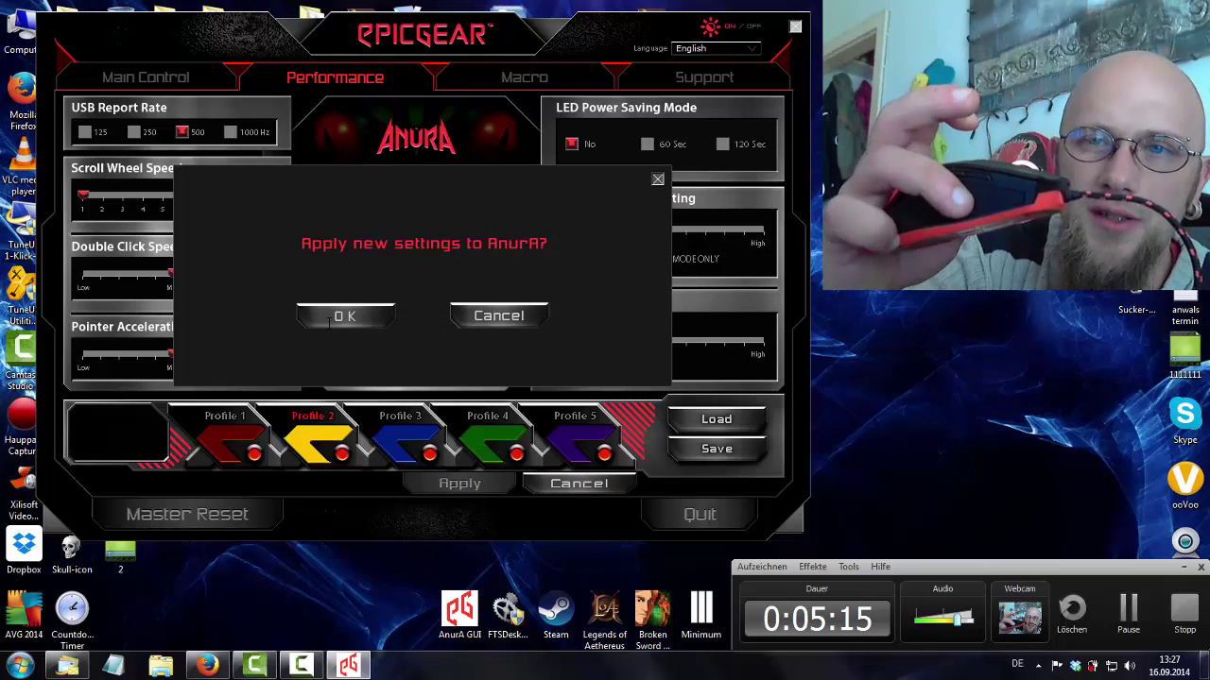
left_click(329, 322)
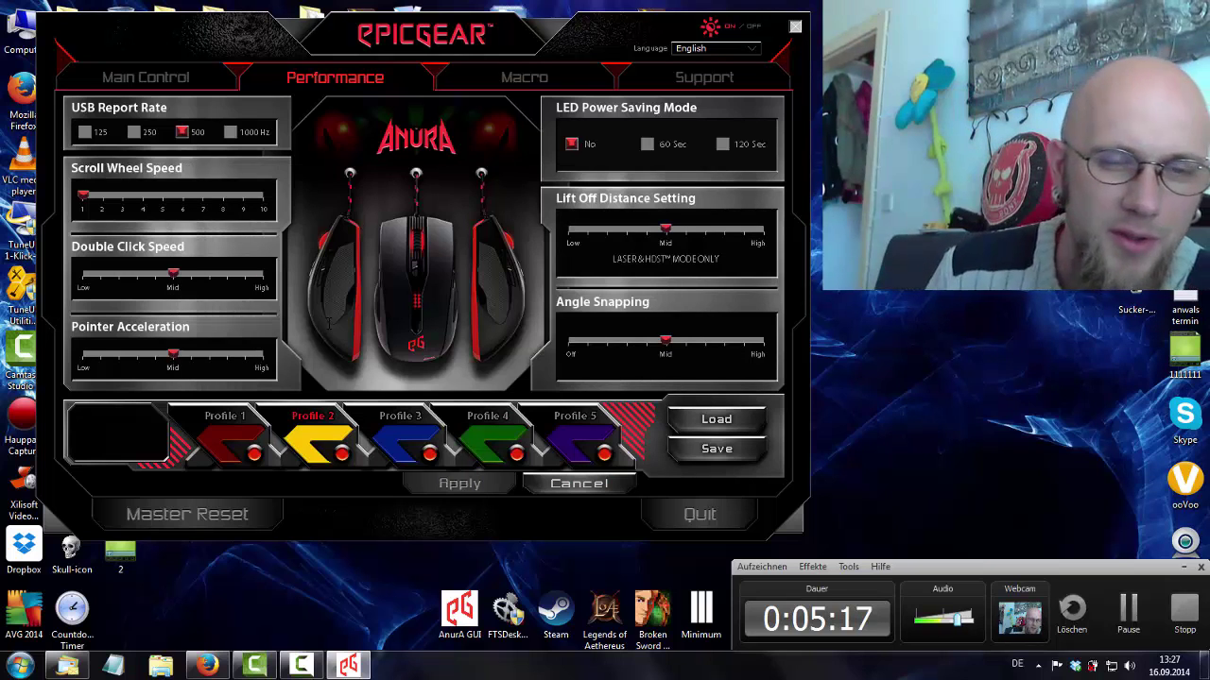
left_click(579, 430)
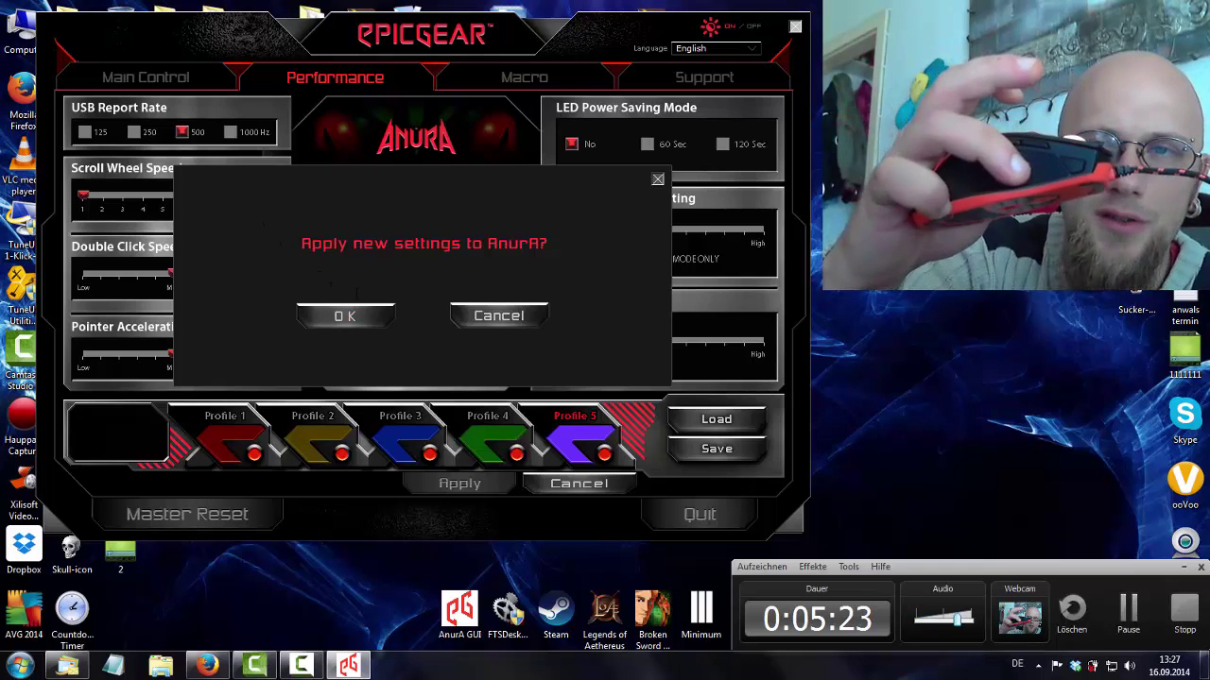
left_click(345, 316)
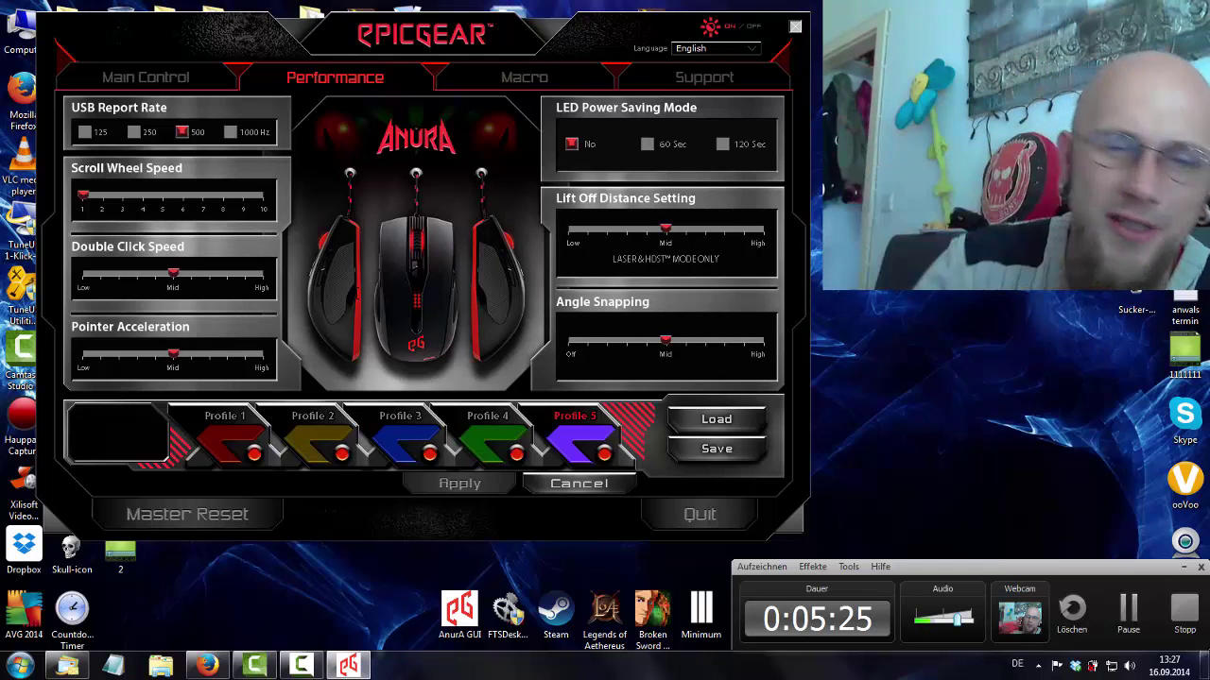
Select Profile 3 again and apply it to the mouse as the active profile
left_click(400, 430)
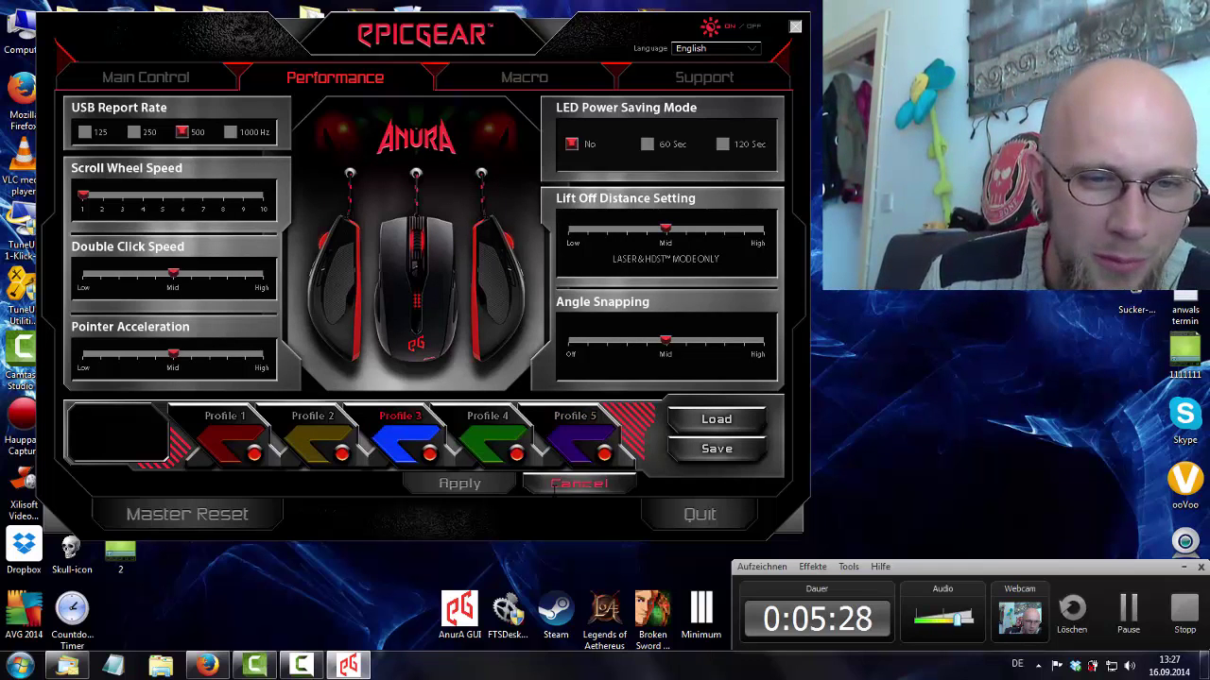
left_click(460, 483)
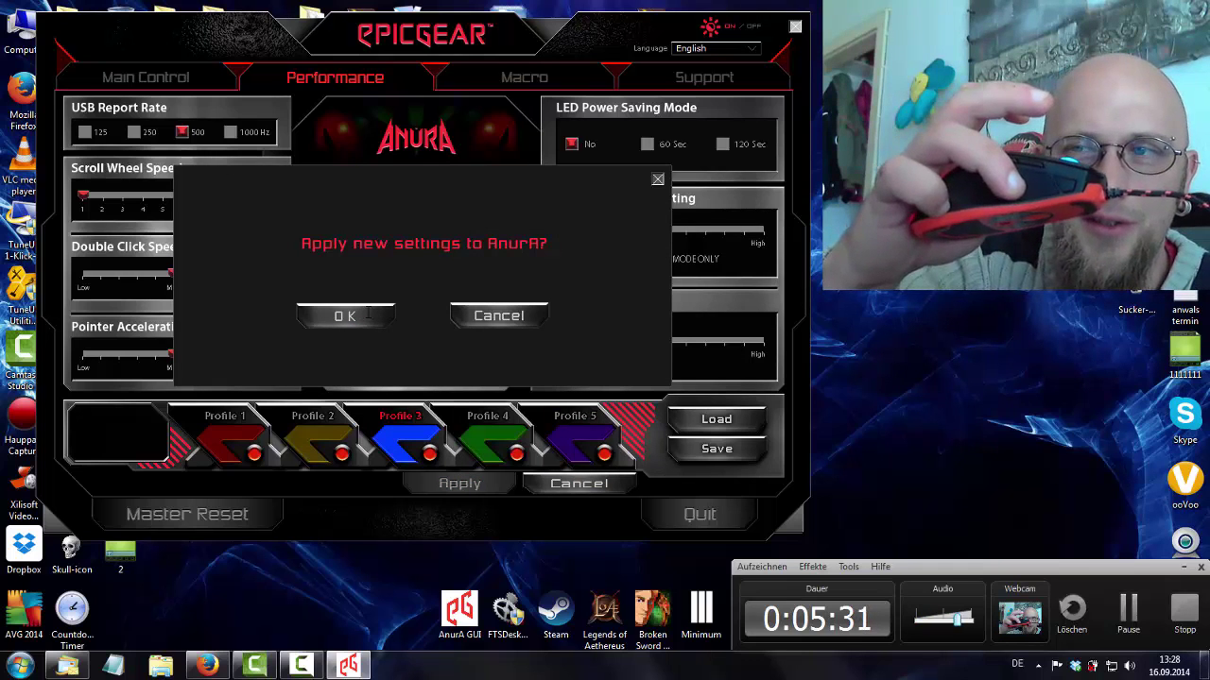
left_click(369, 316)
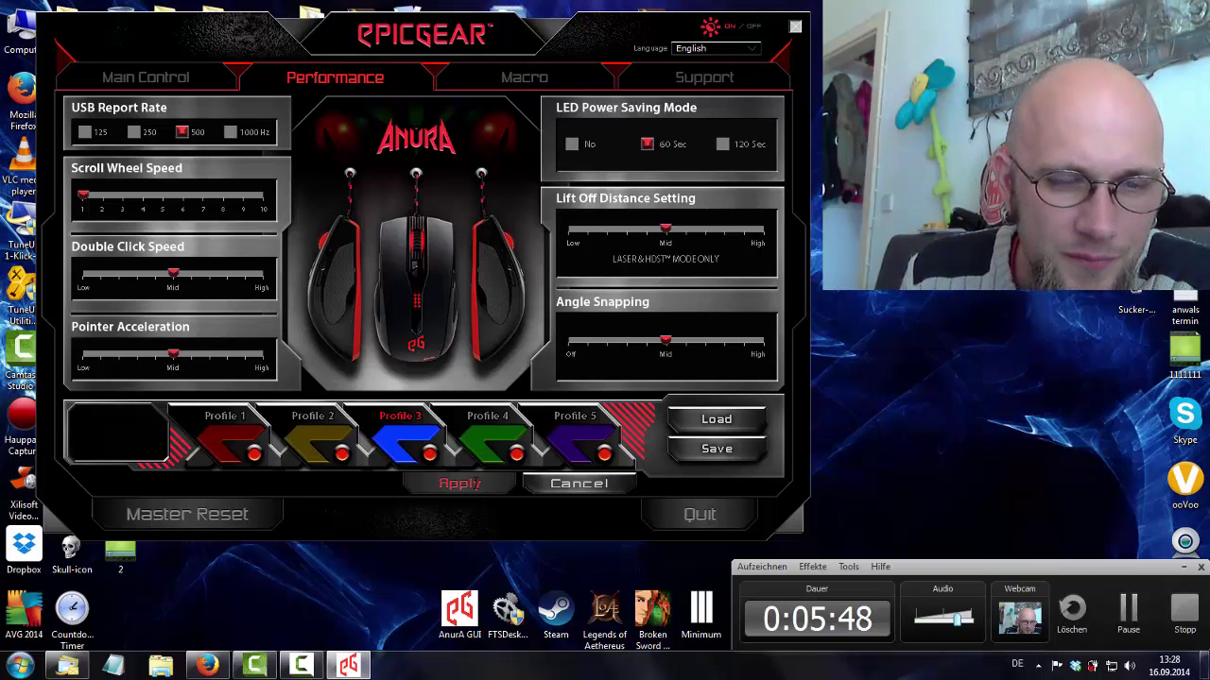
Set LED Power Saving Mode to 60 Sec for Profile 3, apply it to the mouse and exit the AnurA program
left_click(469, 483)
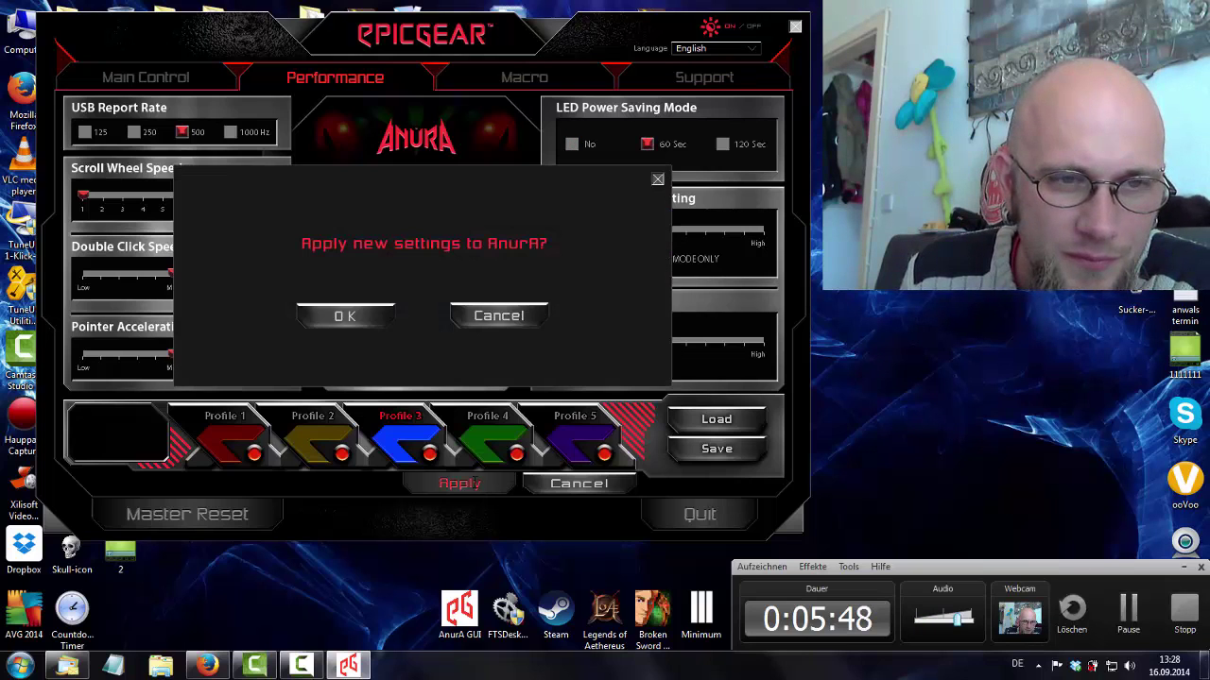
left_click(375, 321)
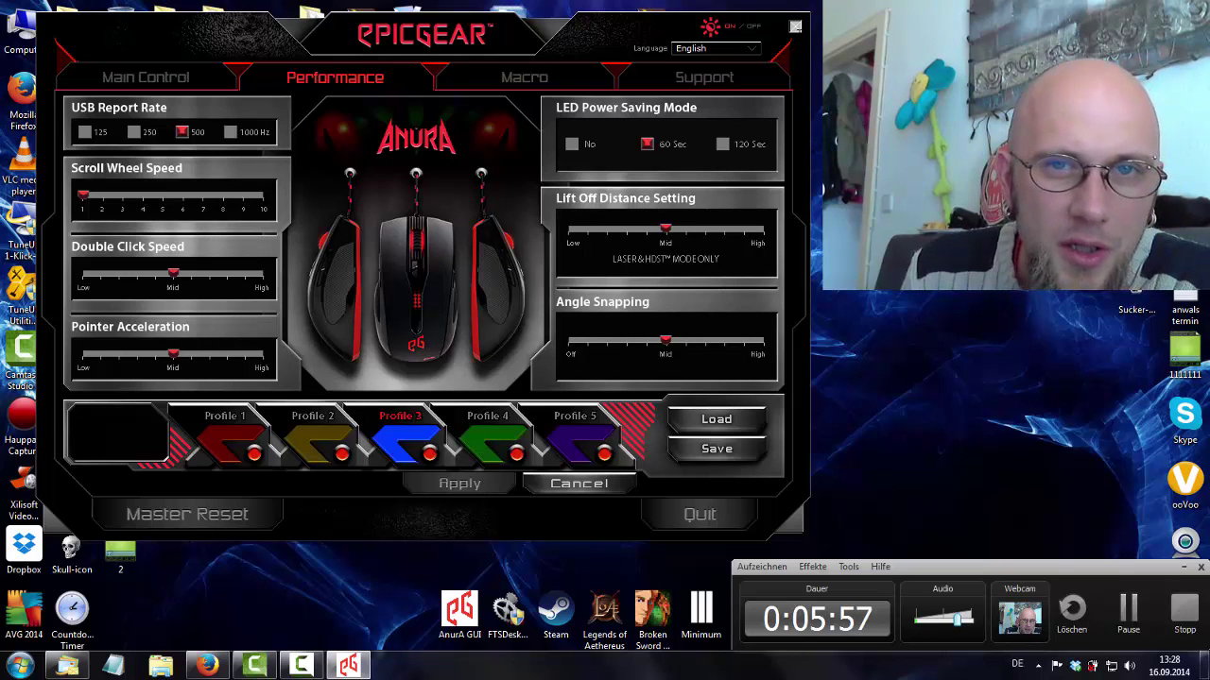
left_click(795, 27)
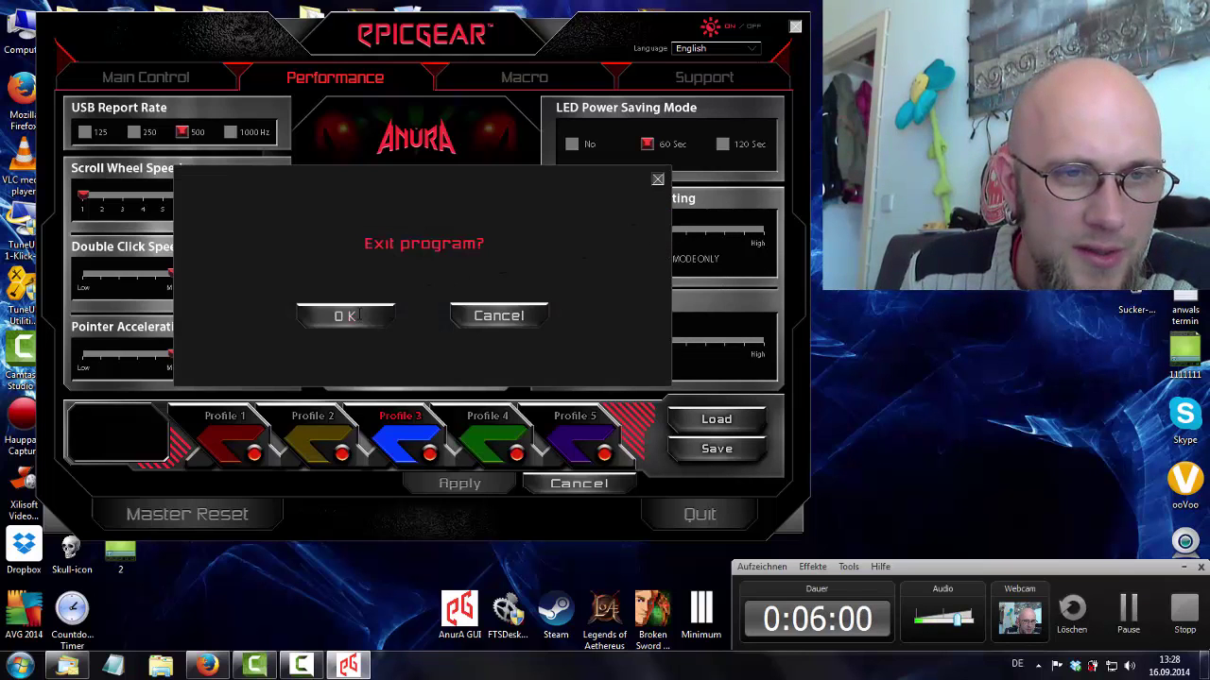
left_click(357, 316)
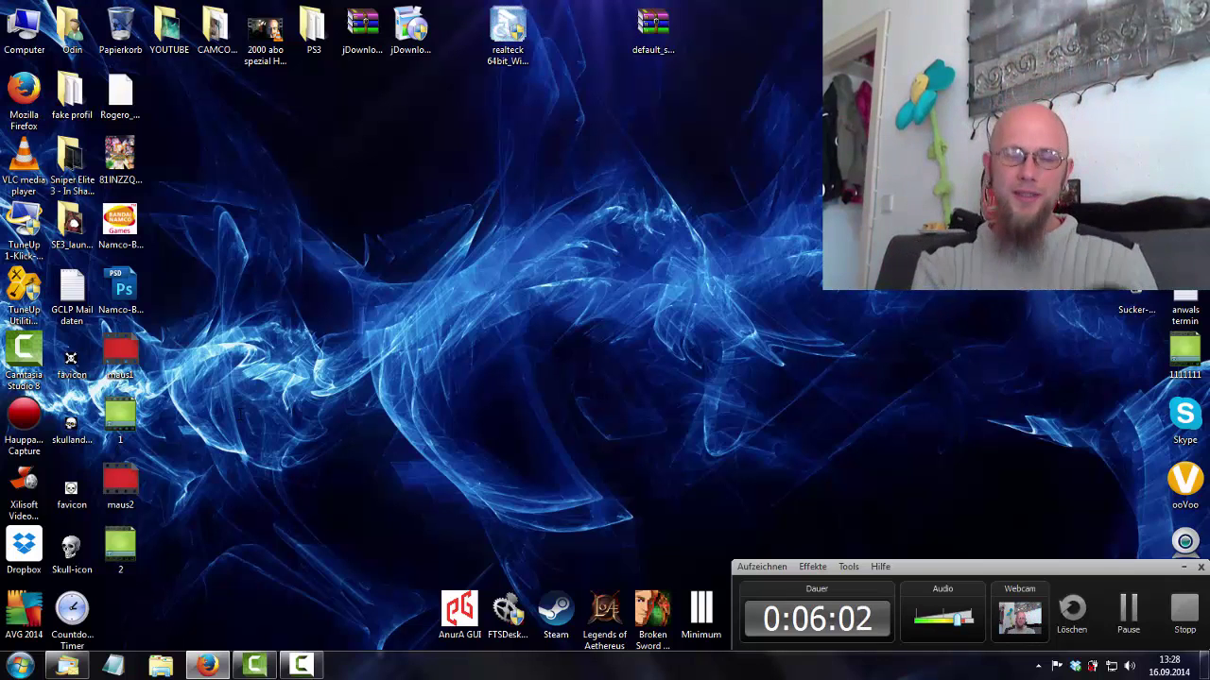